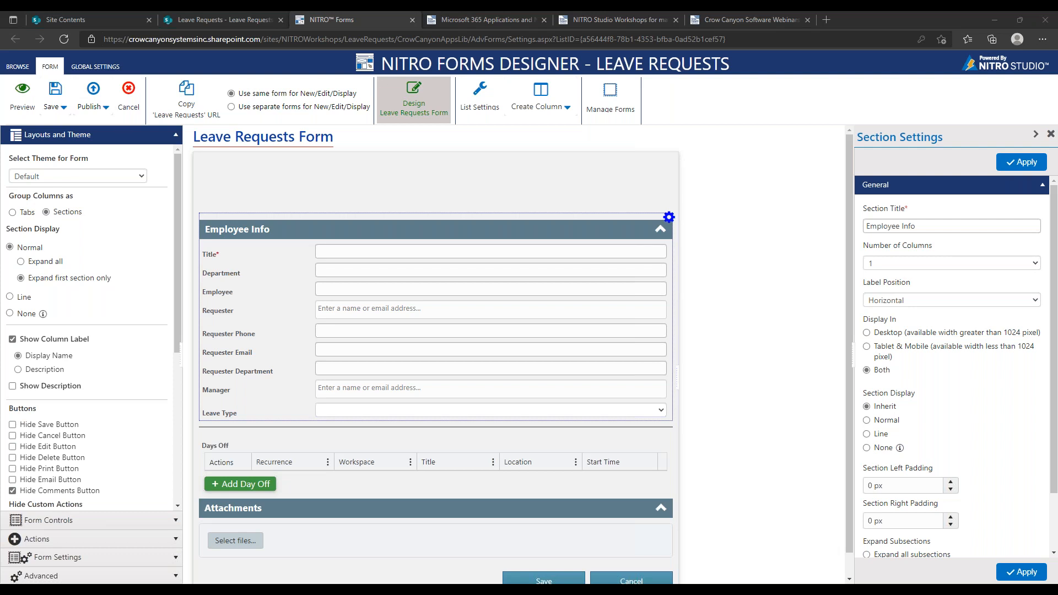
# Inspect the column definition of the Department field on the Leave Requests form without changing it
pyautogui.click(141, 555)
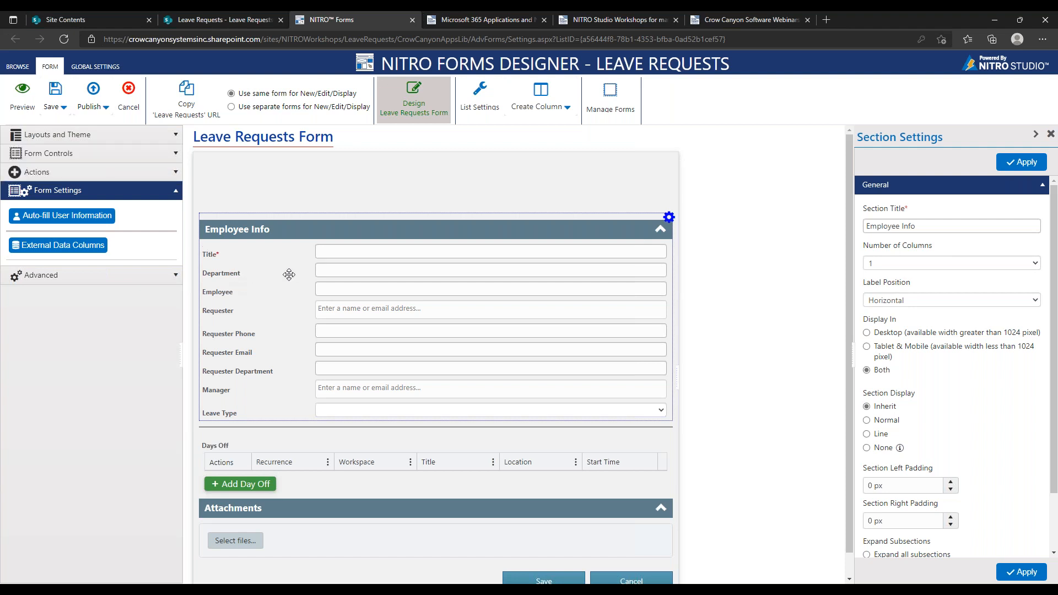
pyautogui.click(324, 275)
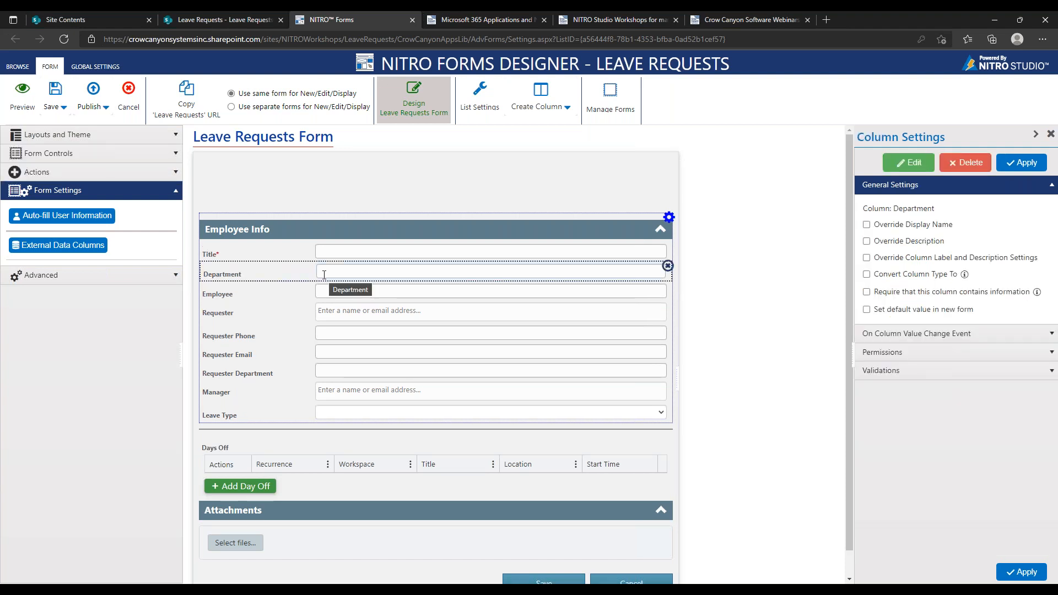
pyautogui.click(909, 163)
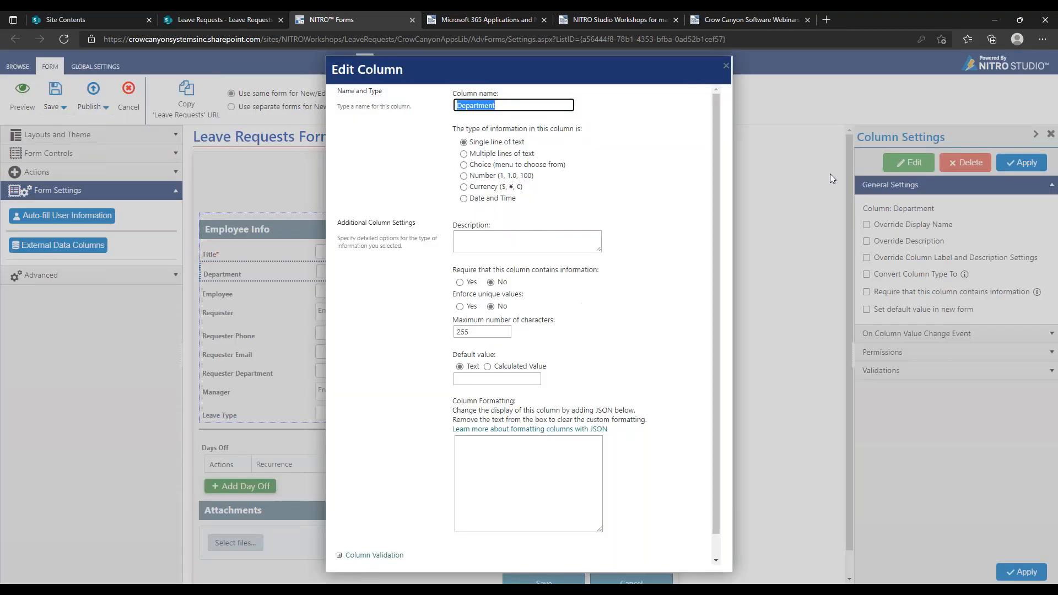
pyautogui.click(726, 67)
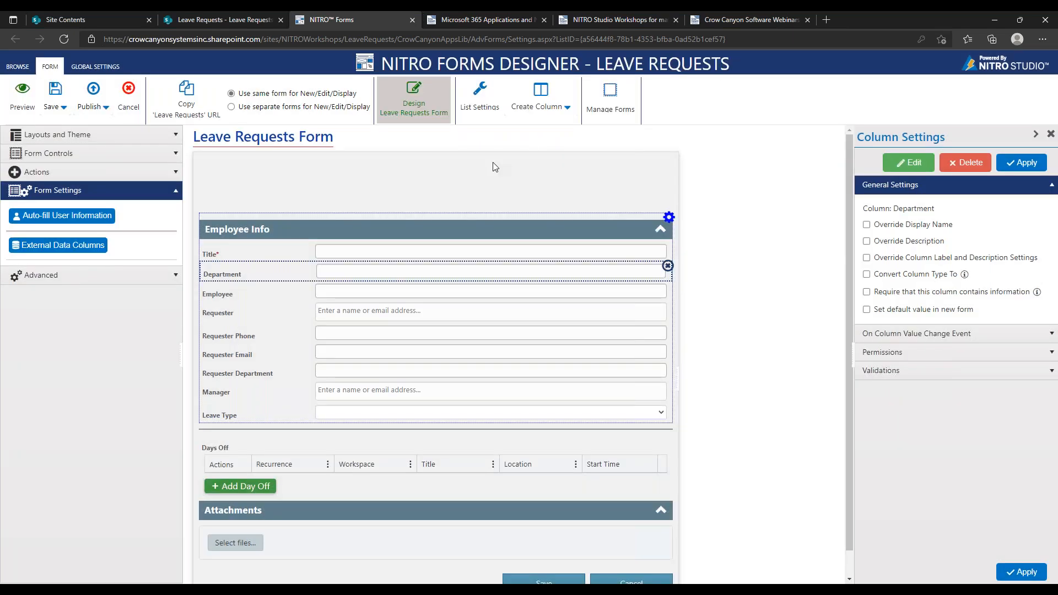
# Look through the SharePoint columns available as form controls, including DepartmentID and EmployeeID
pyautogui.click(70, 153)
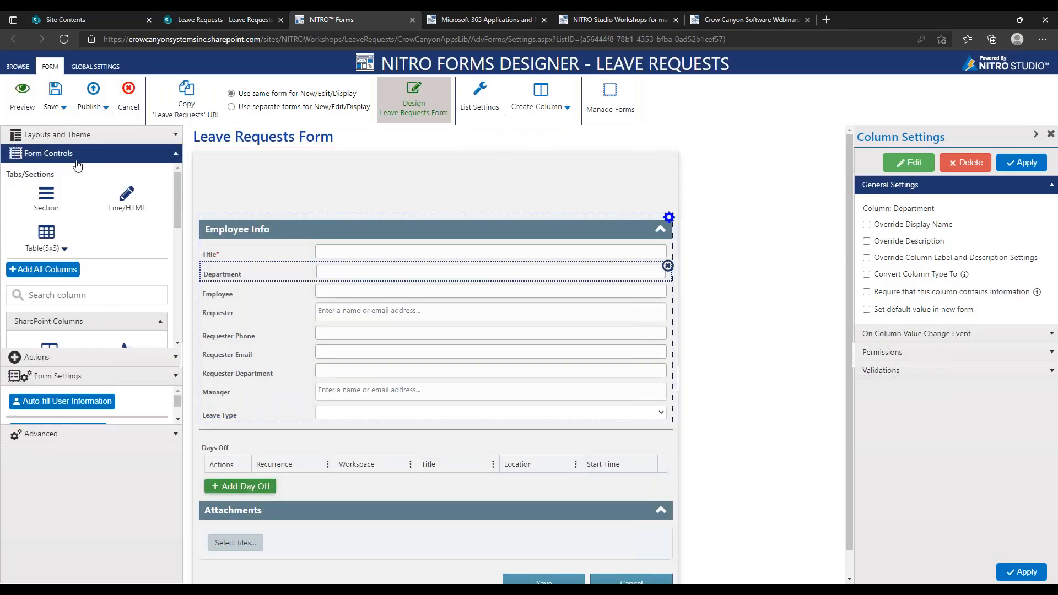
pyautogui.scroll(-3, 180, 408)
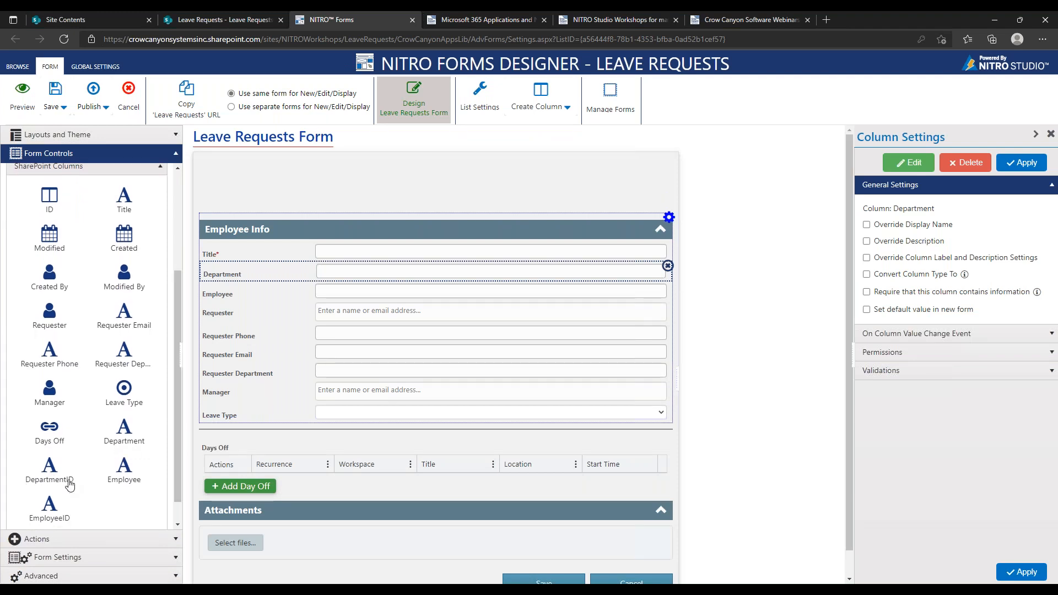
pyautogui.scroll(-1, 176, 428)
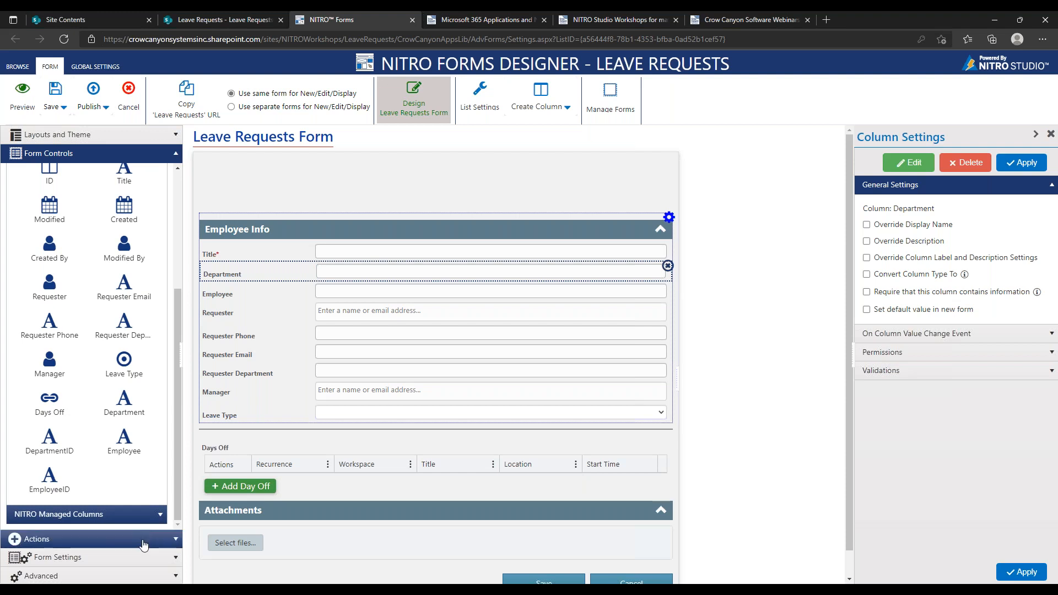
# Start a new external data columns configuration for the form and name it Get Departments
pyautogui.click(141, 557)
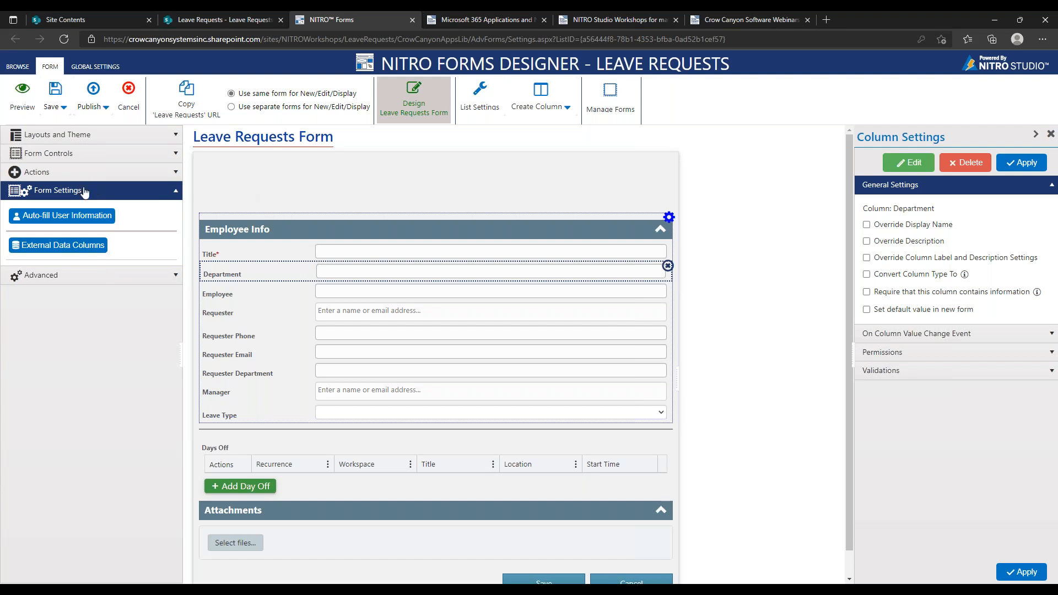
pyautogui.click(91, 249)
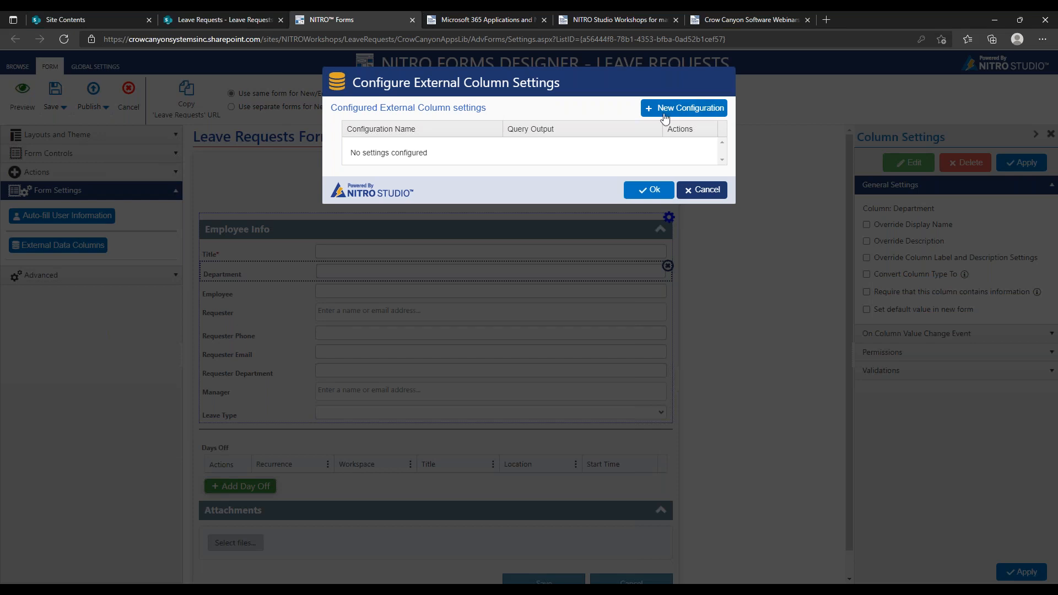
pyautogui.click(665, 112)
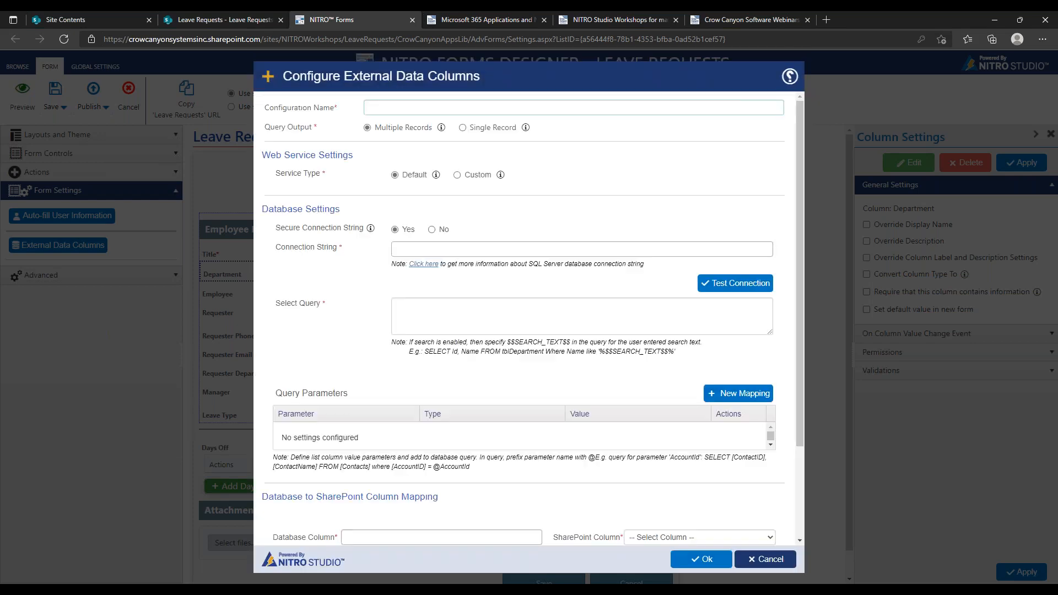
pyautogui.click(631, 107)
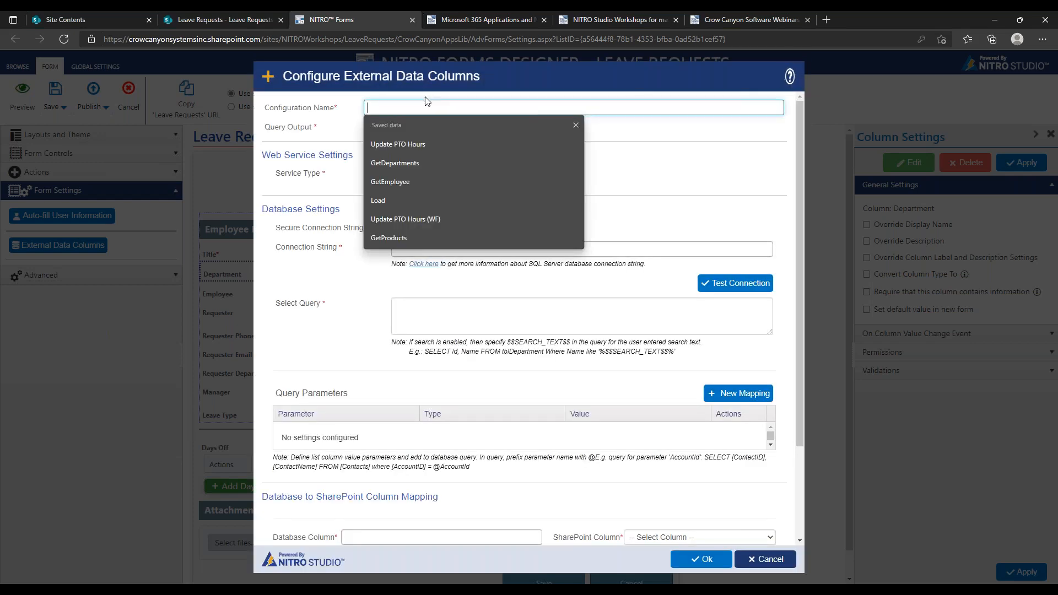
pyautogui.write('Get')
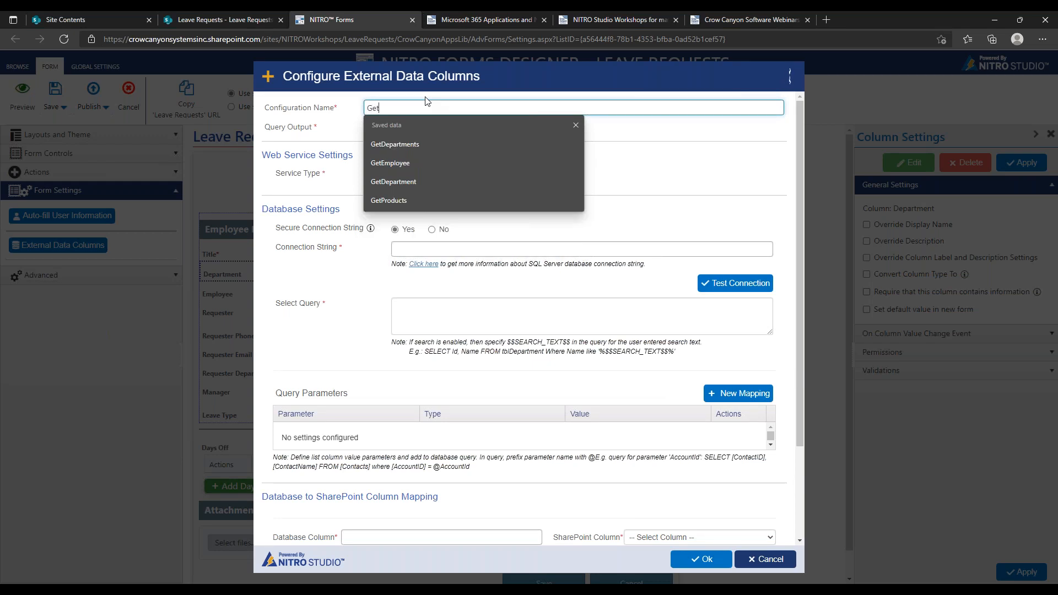
pyautogui.write('Departments')
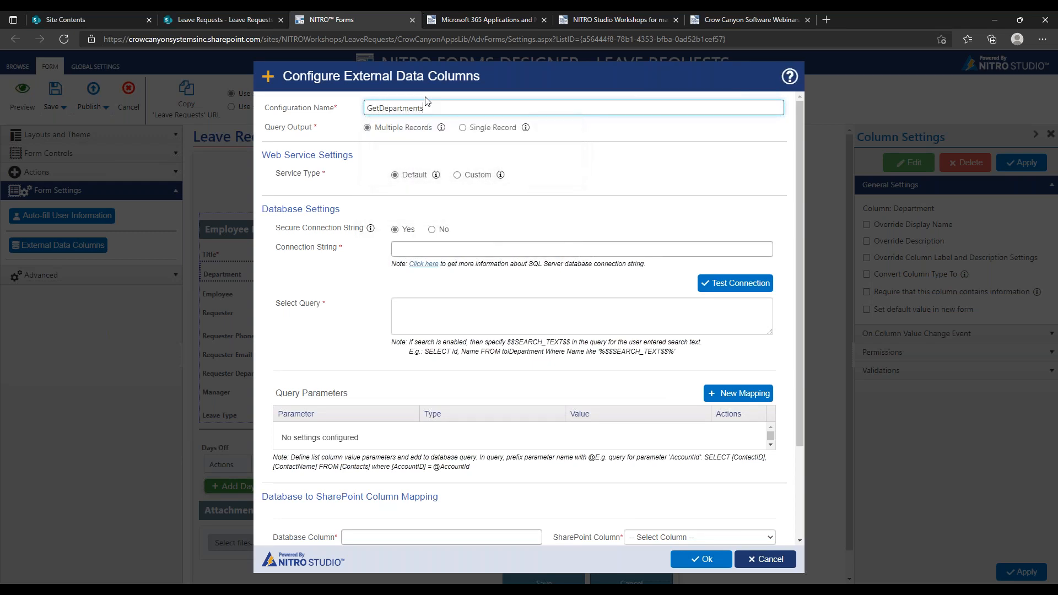
pyautogui.click(381, 109)
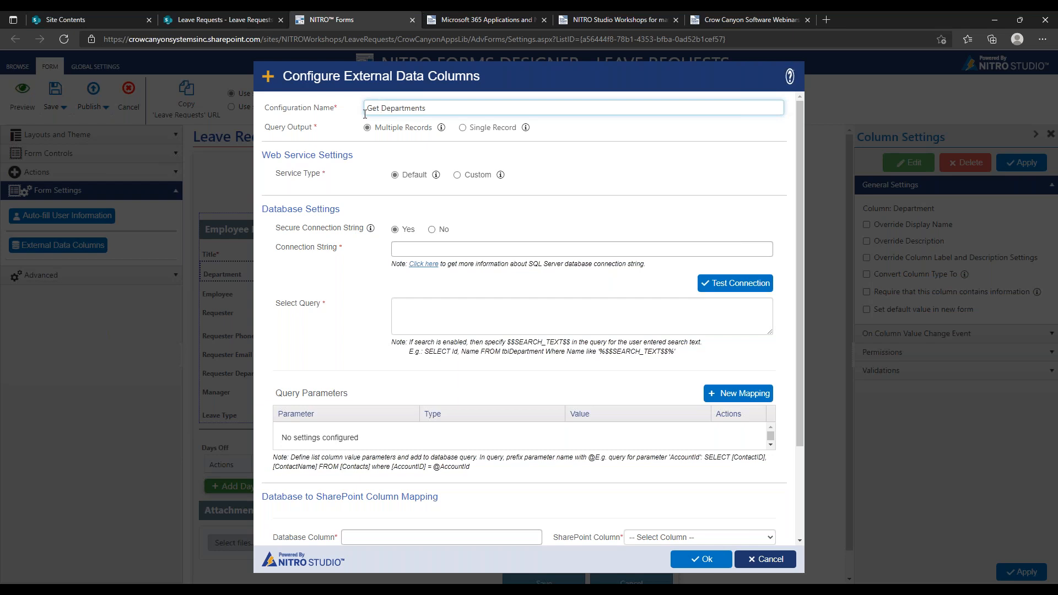
pyautogui.click(380, 108)
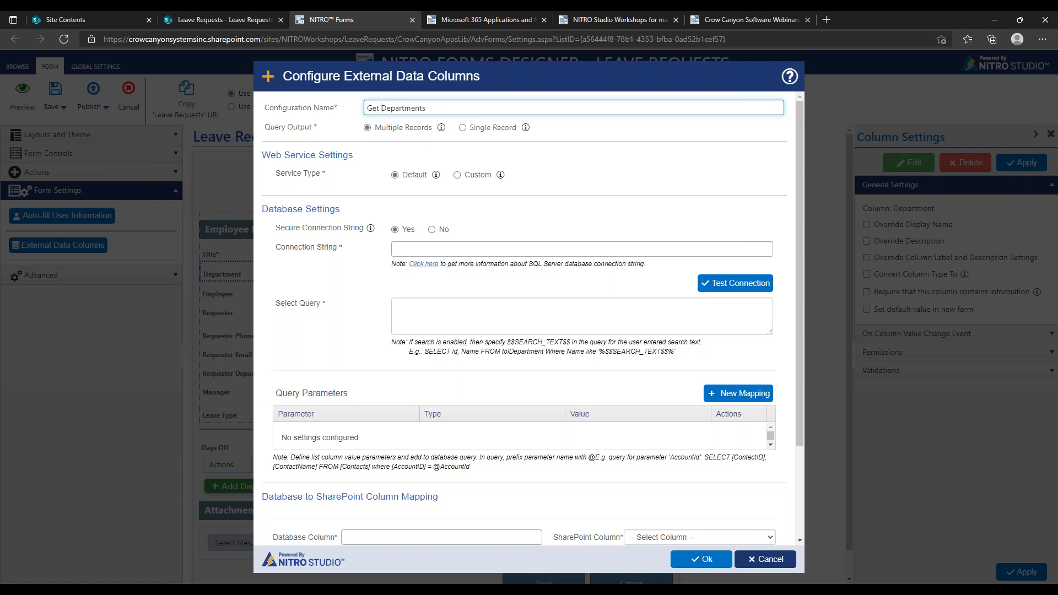
# Paste the SQL Server connection string into the Connection String field and test the database connection
pyautogui.hotkey('alt', 'Tab')
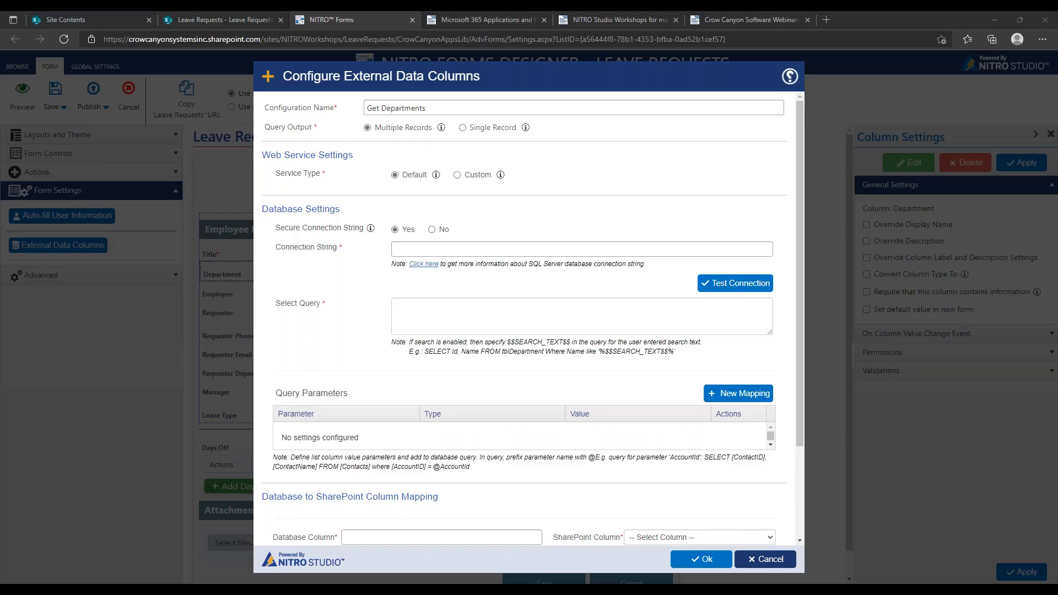
pyautogui.click(562, 251)
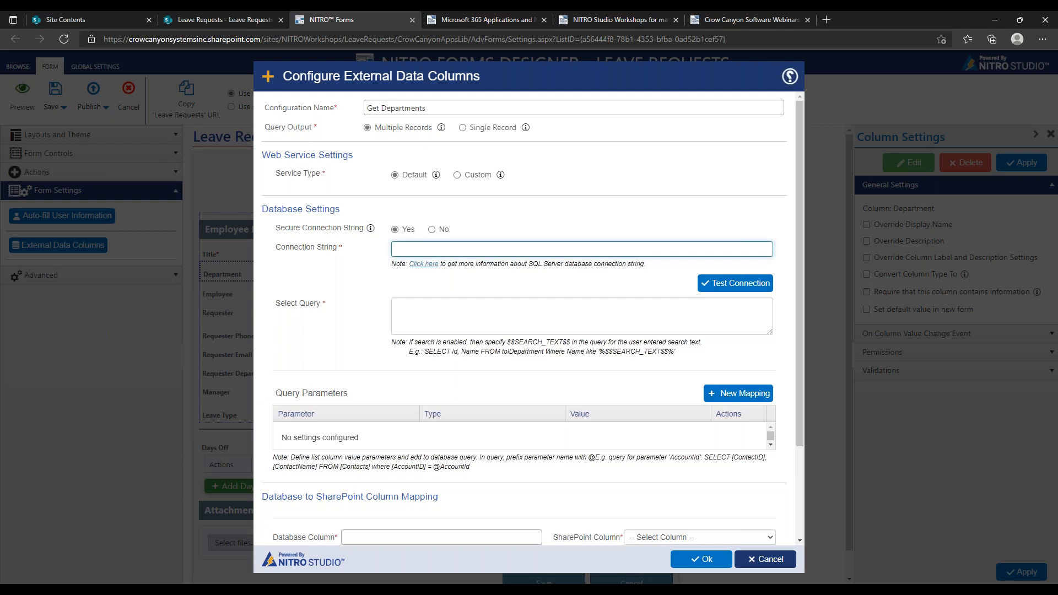
pyautogui.hotkey('alt', 'Tab')
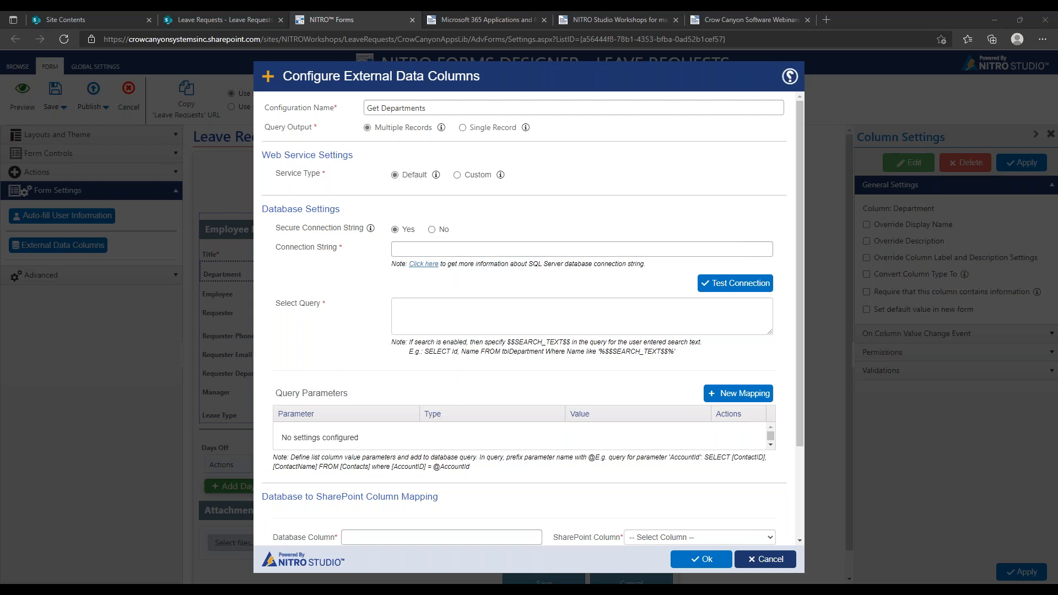
pyautogui.click(734, 247)
pyautogui.hotkey('ctrl', 'v')
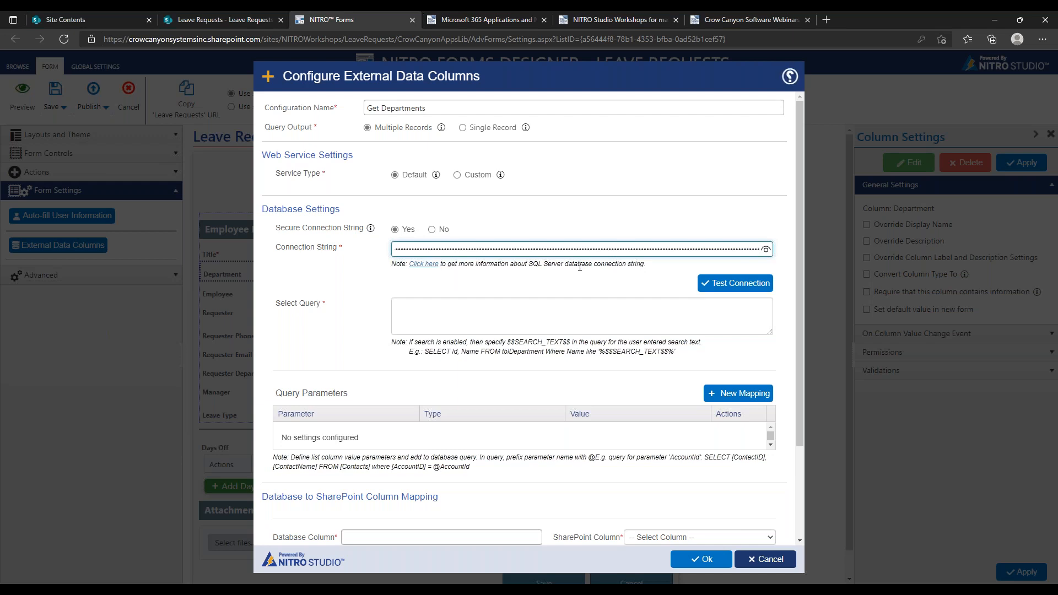
pyautogui.click(568, 322)
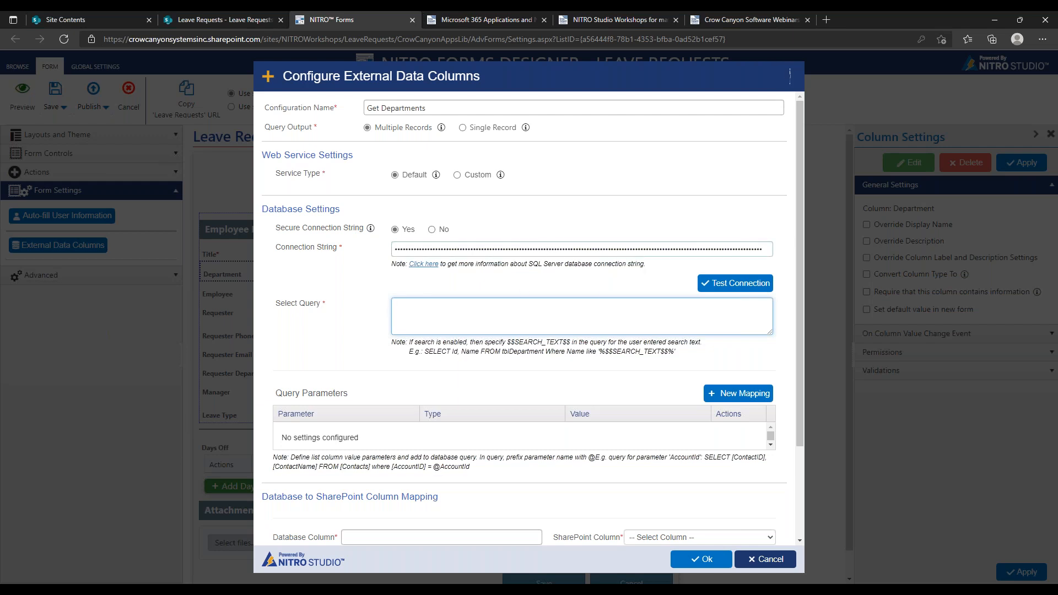
pyautogui.click(770, 287)
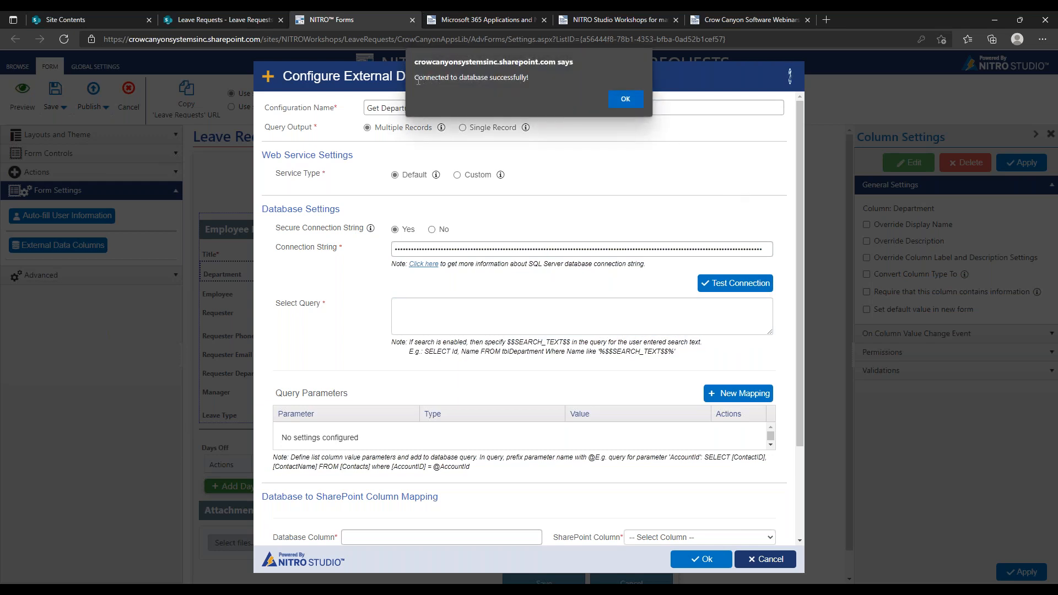
pyautogui.click(631, 97)
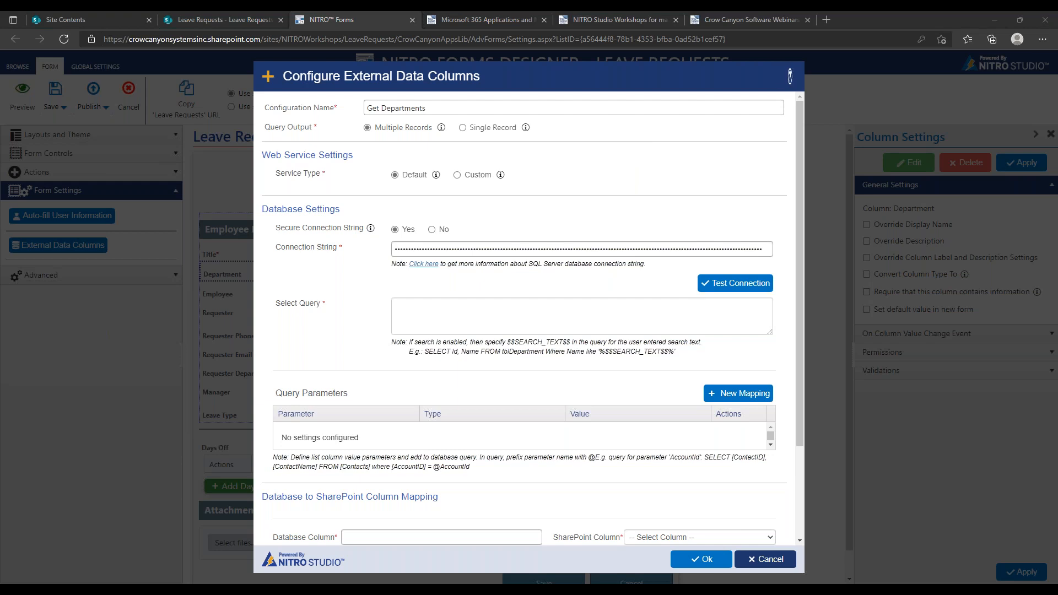
# Set the select query to "Select [Id], [DepartmentName] From [dbo].[ExData_tblDepartment]"
pyautogui.click(452, 308)
pyautogui.write('Select [Id], [DepartmentName] From [dbo].[ExData_tblDepartment]')
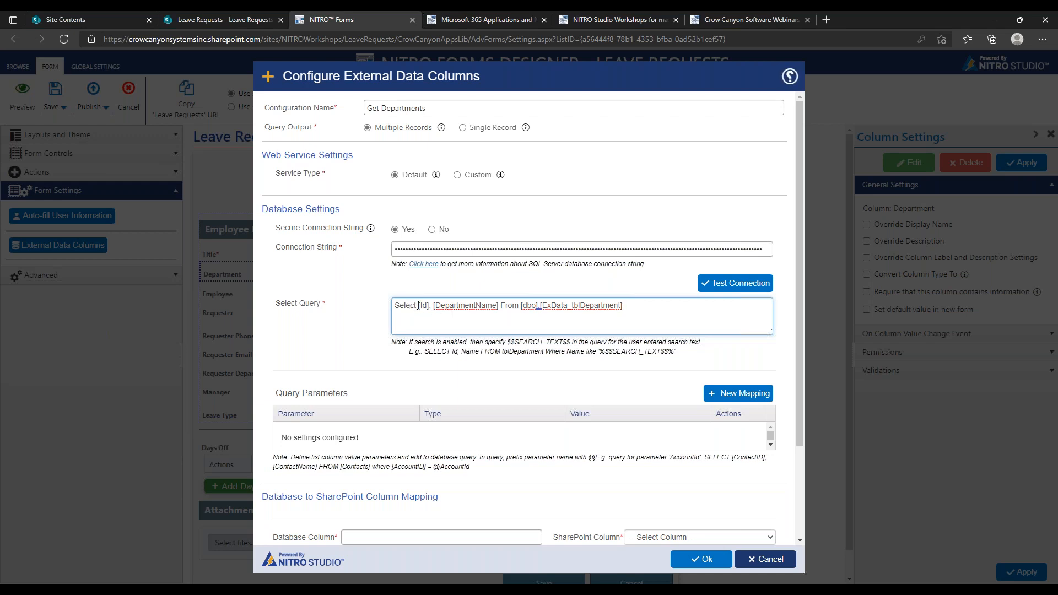
# Examine the select query's requested fields and source table, along with the Query Parameters section
pyautogui.doubleClick(424, 306)
pyautogui.click(422, 307)
pyautogui.moveTo(435, 305); pyautogui.dragTo(493, 300)
pyautogui.click(496, 310)
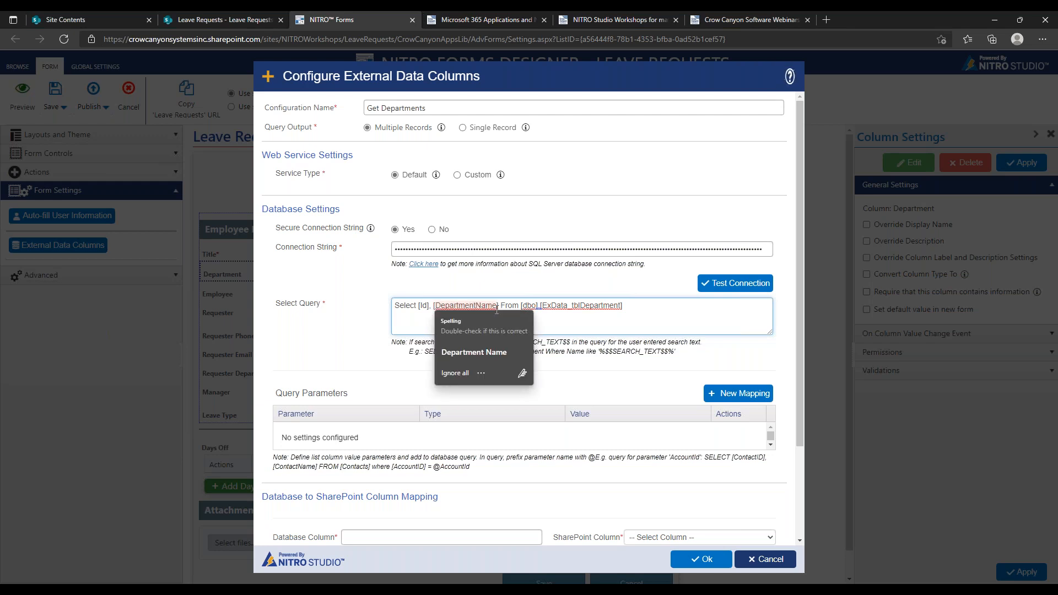
pyautogui.click(417, 303)
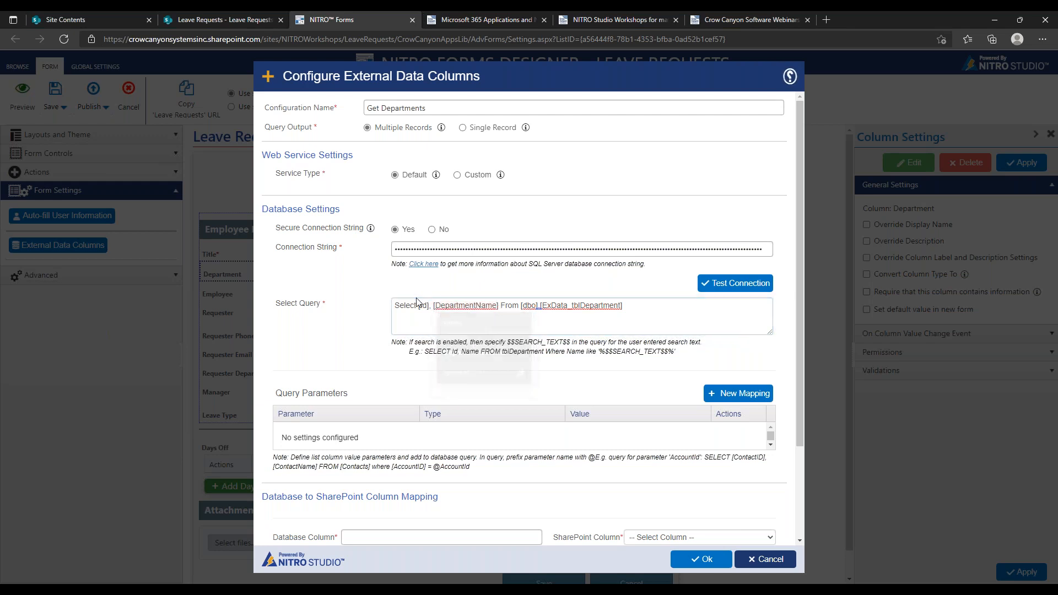
pyautogui.doubleClick(518, 306)
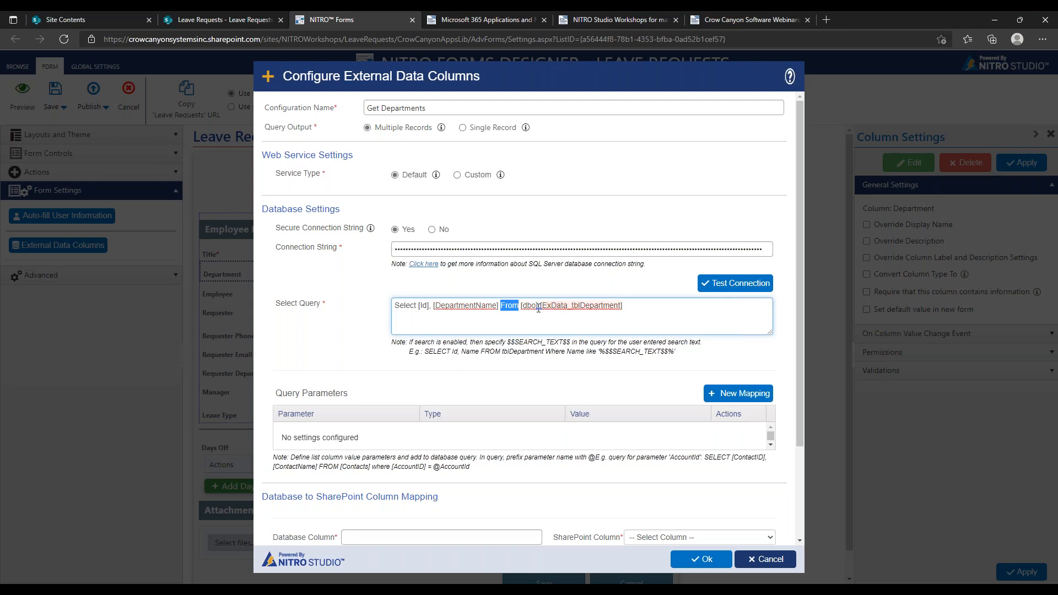
pyautogui.click(640, 310)
pyautogui.moveTo(521, 306); pyautogui.dragTo(548, 306)
pyautogui.click(539, 305)
pyautogui.moveTo(540, 305)
pyautogui.mouseDown()
pyautogui.moveTo(632, 303)
pyautogui.moveTo(521, 305)
pyautogui.moveTo(538, 305)
pyautogui.mouseUp()
pyautogui.click(645, 305)
pyautogui.click(657, 311)
pyautogui.moveTo(801, 223); pyautogui.dragTo(793, 302)
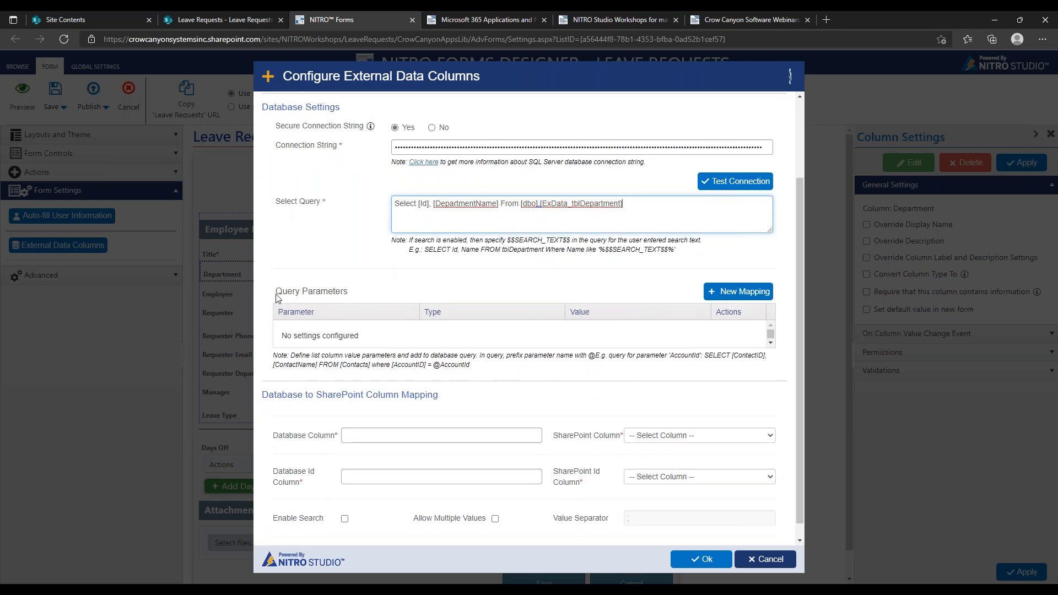
pyautogui.moveTo(275, 298); pyautogui.dragTo(415, 296)
pyautogui.click(415, 296)
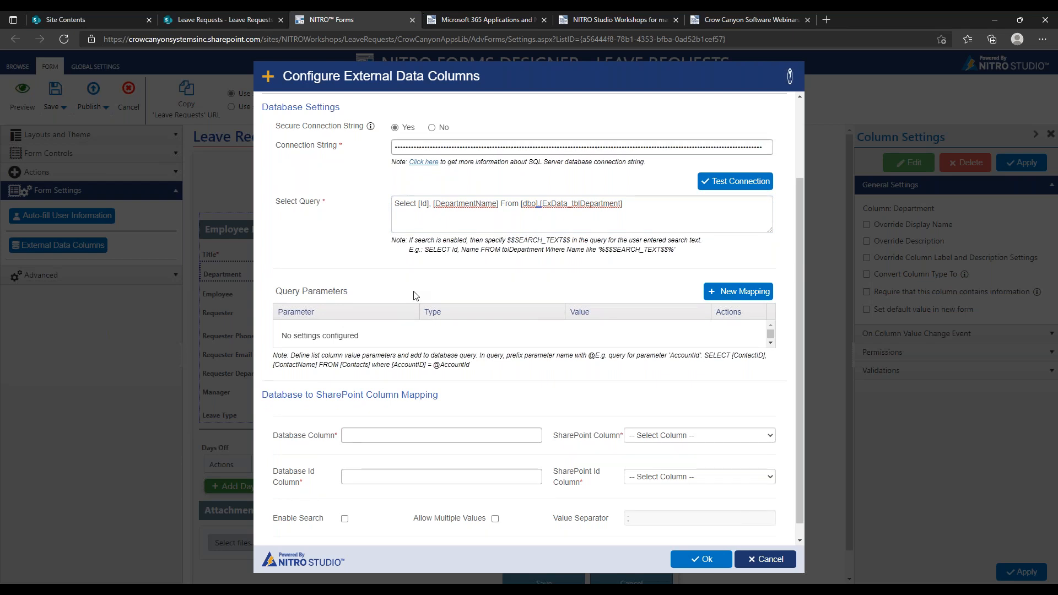
# Map the database column DepartmentName, copied from the select query without its bracket, to the SharePoint column Department
pyautogui.moveTo(800, 242); pyautogui.dragTo(800, 259)
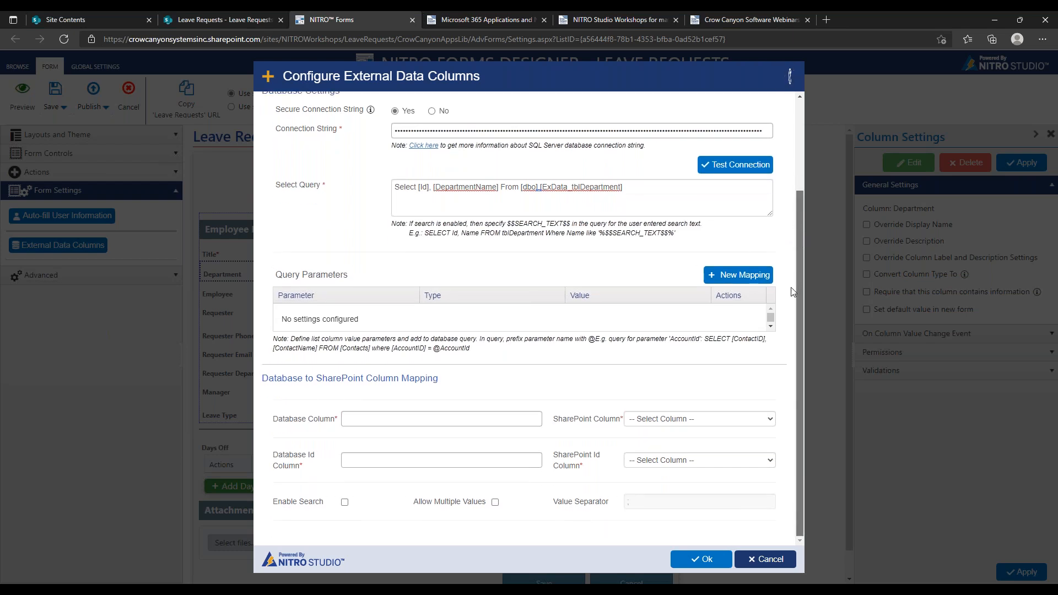
pyautogui.click(492, 420)
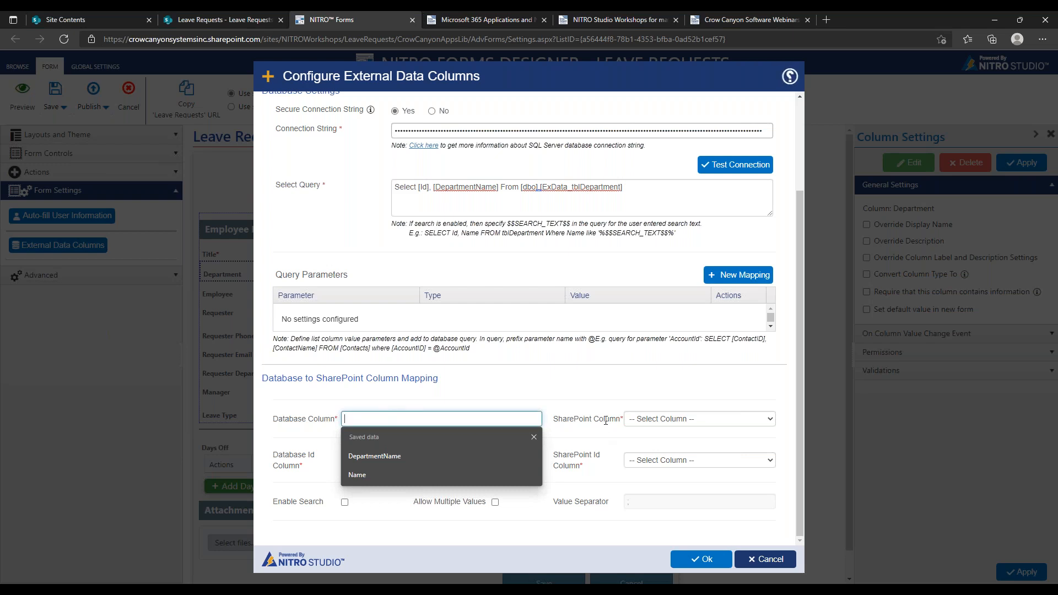
pyautogui.click(438, 189)
pyautogui.moveTo(438, 189); pyautogui.dragTo(495, 183)
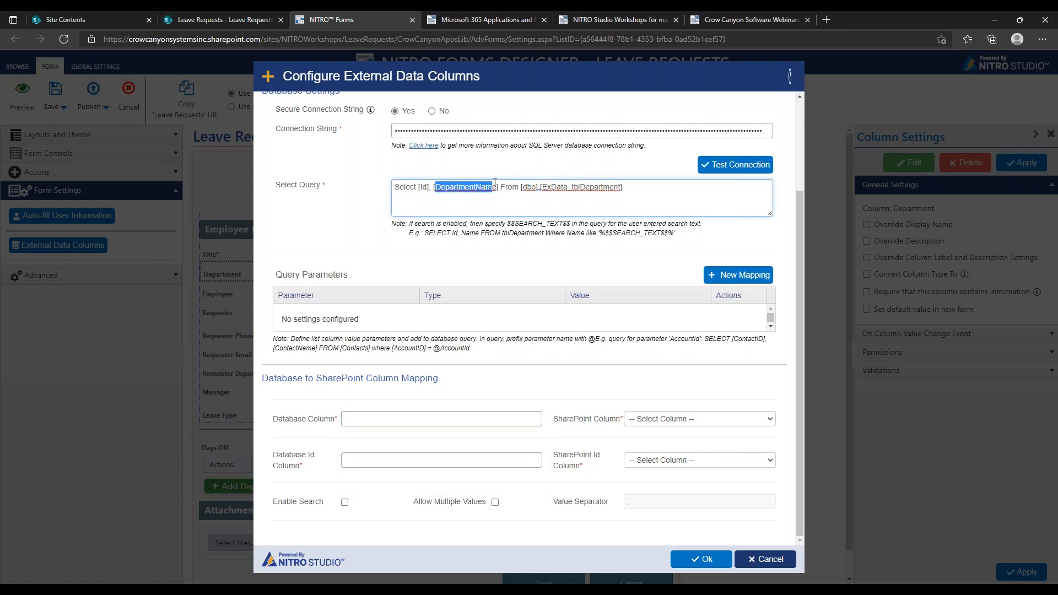
pyautogui.hotkey('shift', 'Right')
pyautogui.hotkey('ctrl', 'c')
pyautogui.click(461, 416)
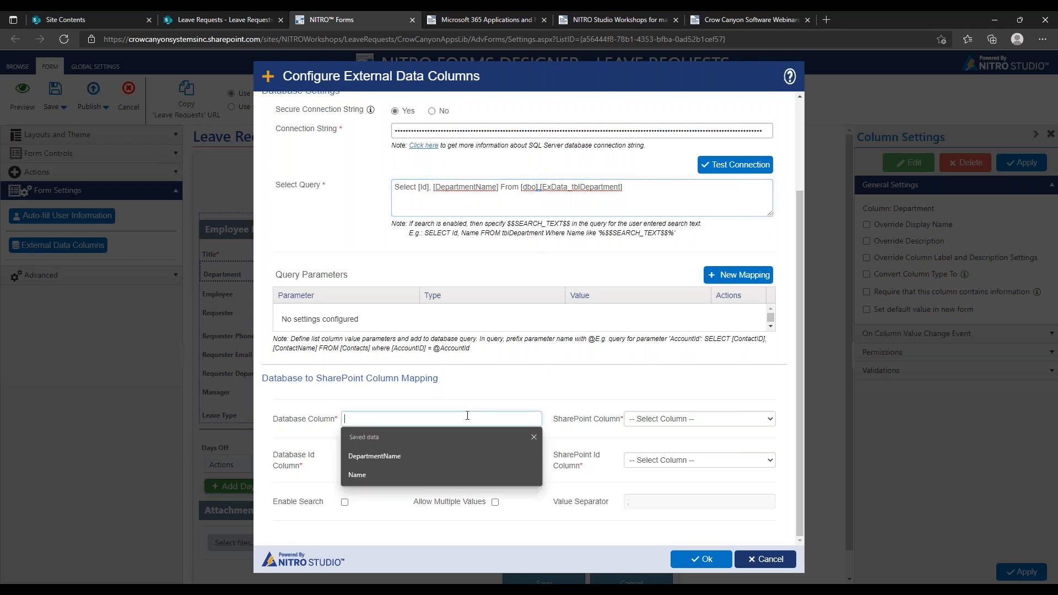
pyautogui.hotkey('ctrl', 'v')
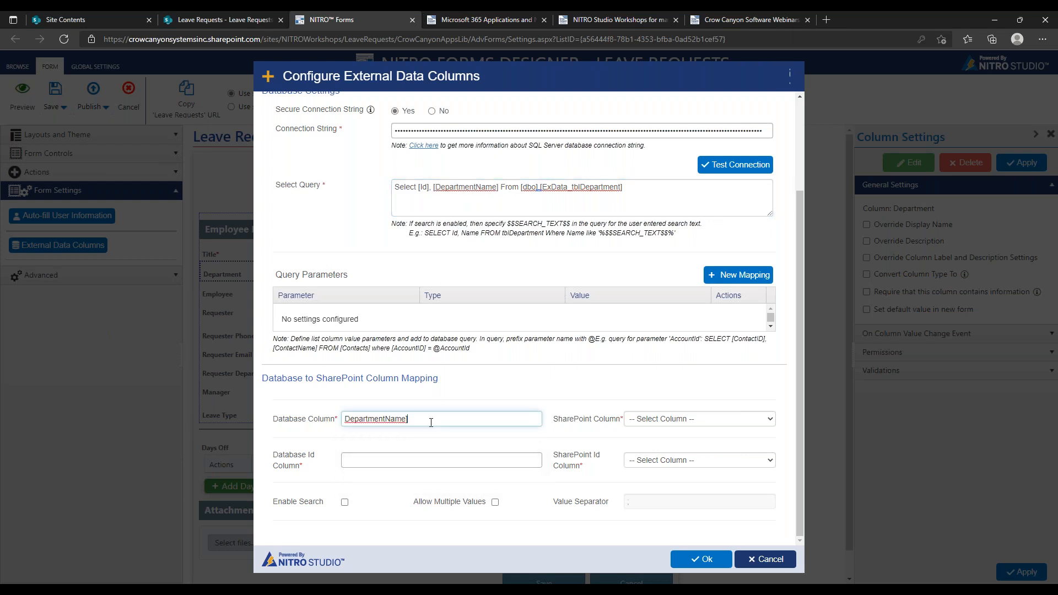
pyautogui.press('BackSpace')
pyautogui.moveTo(345, 422); pyautogui.dragTo(426, 423)
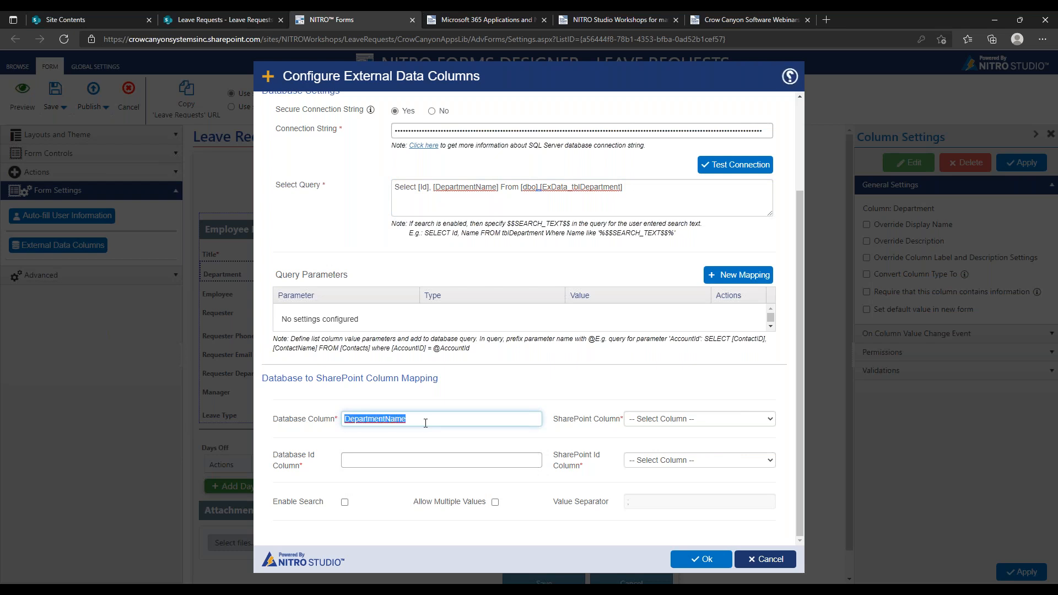
pyautogui.click(648, 423)
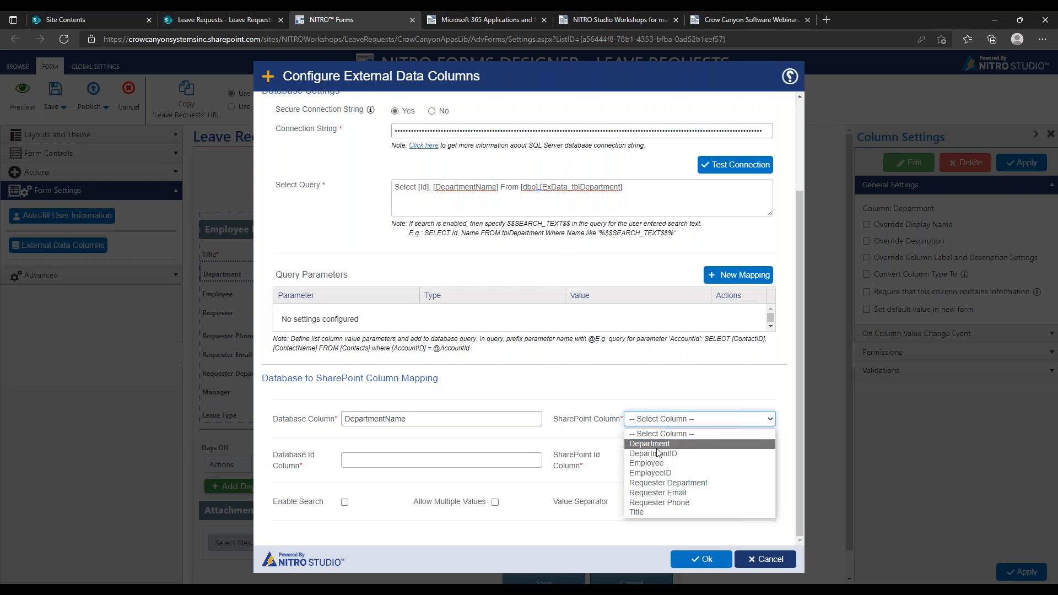
pyautogui.click(654, 444)
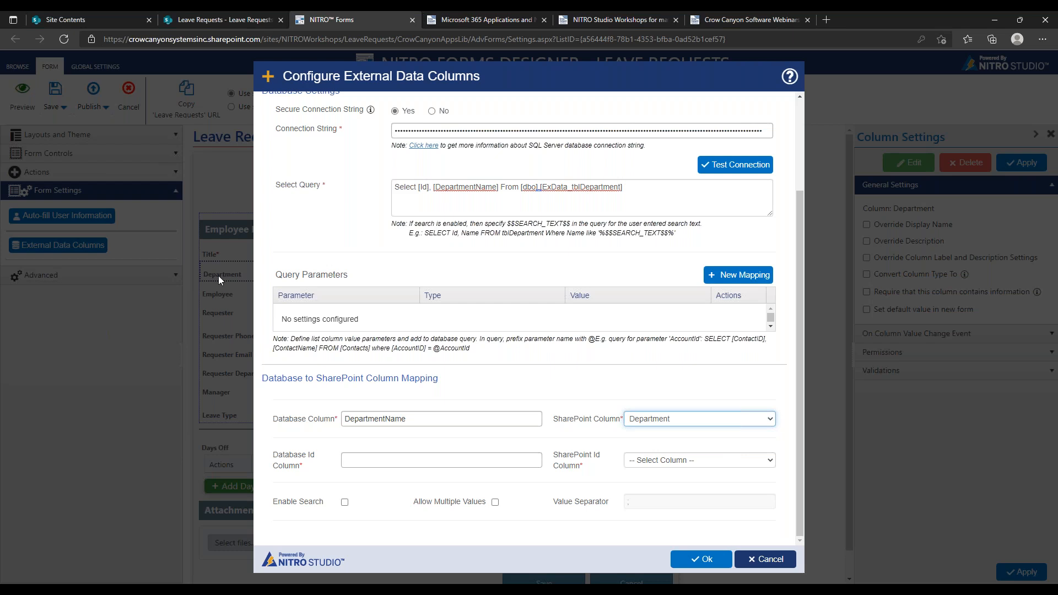
# Map the database ID column Id to the SharePoint ID column DepartmentID
pyautogui.click(424, 457)
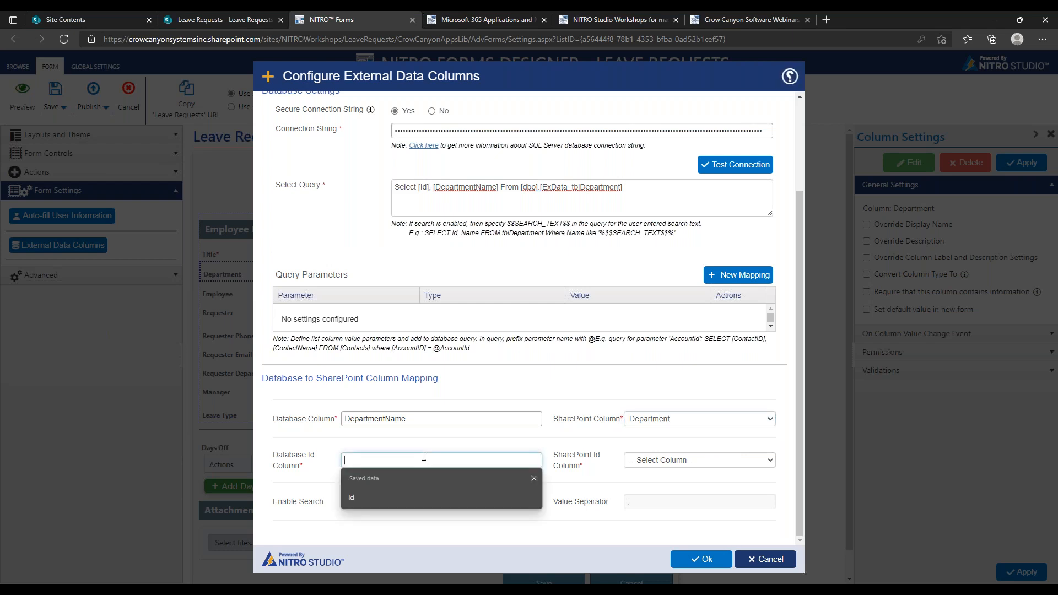
pyautogui.write('Id')
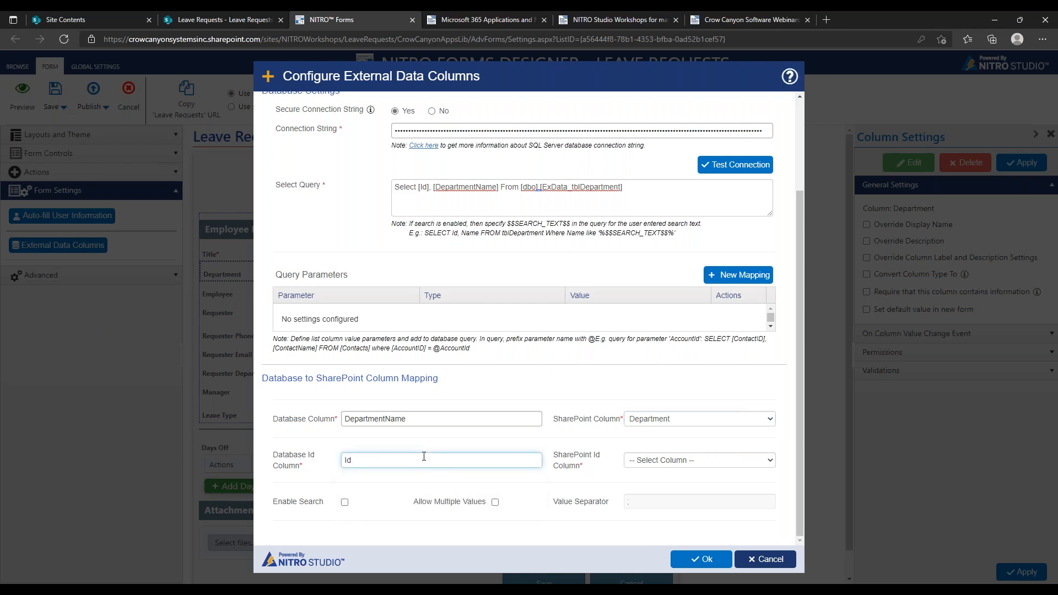
pyautogui.click(692, 465)
pyautogui.click(690, 496)
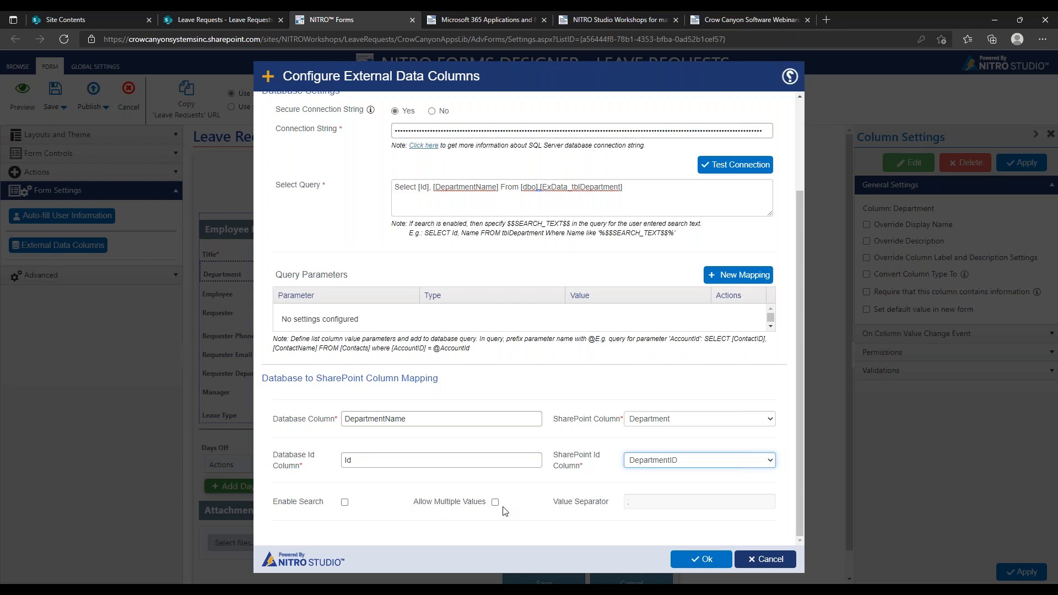
# Confirm the Get Departments configuration and the external column settings, and save the Leave Requests form
pyautogui.click(694, 558)
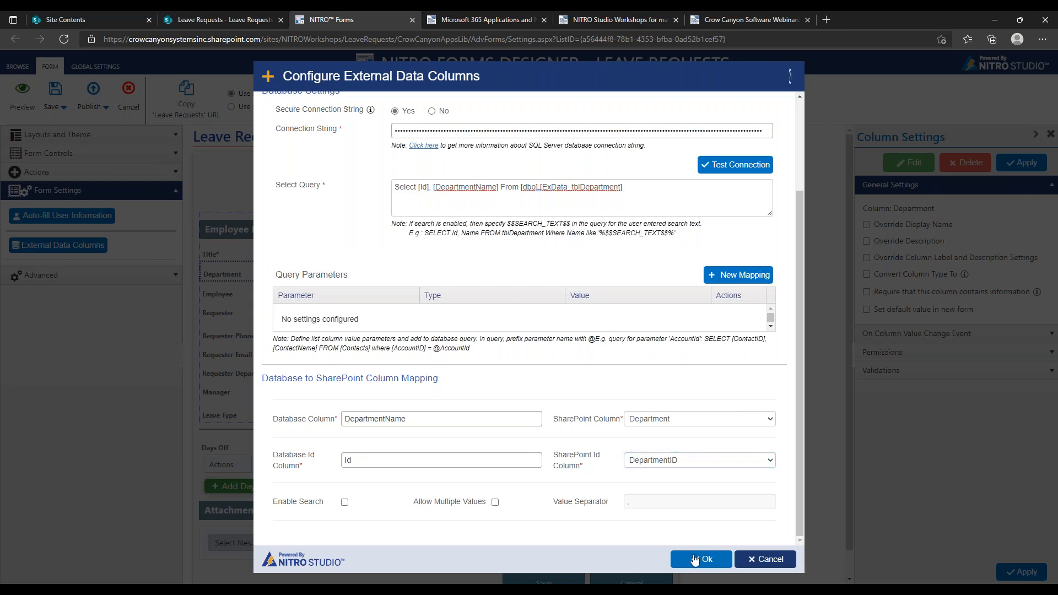
pyautogui.click(648, 192)
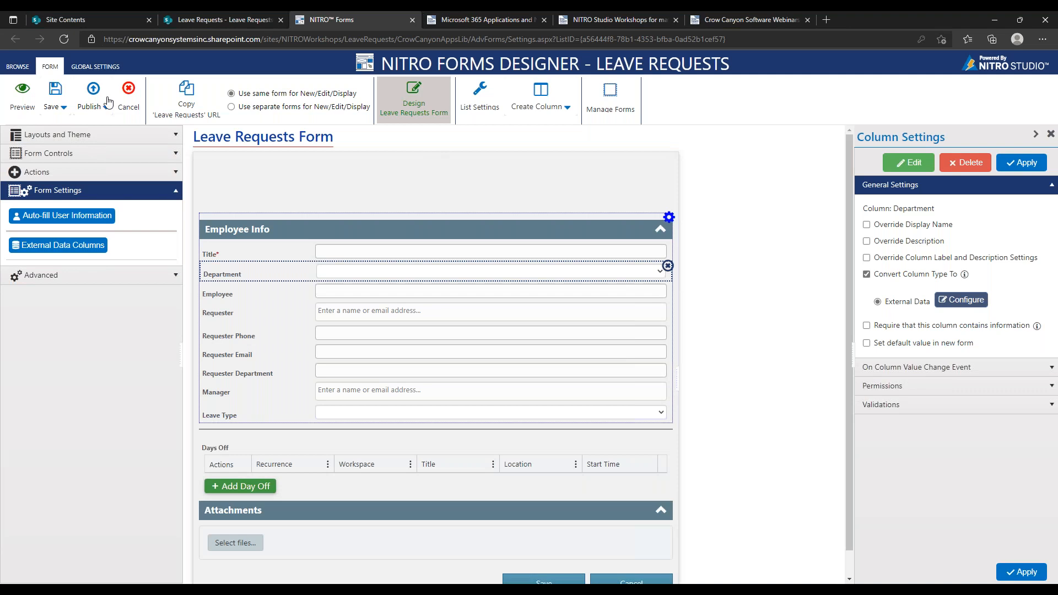
pyautogui.click(55, 97)
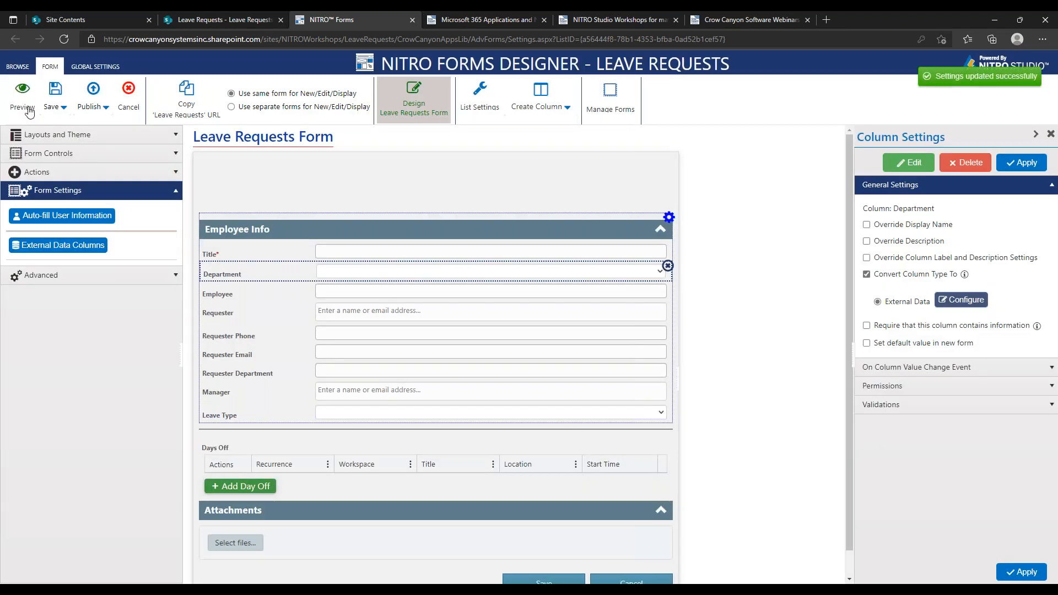
# Preview the Leave Requests form as a New Form with no user groups specified
pyautogui.click(22, 99)
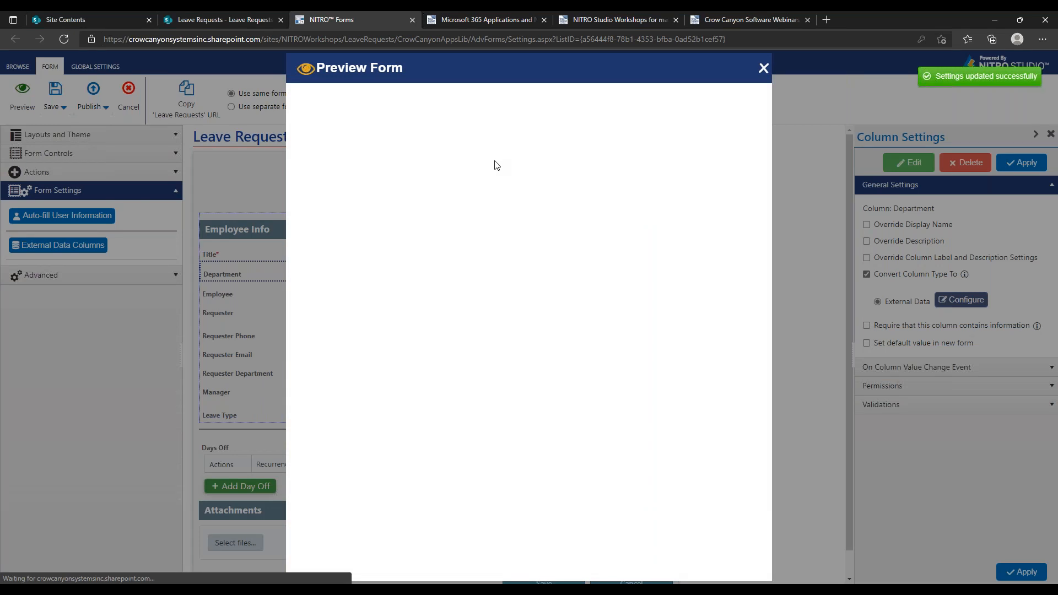
pyautogui.click(763, 67)
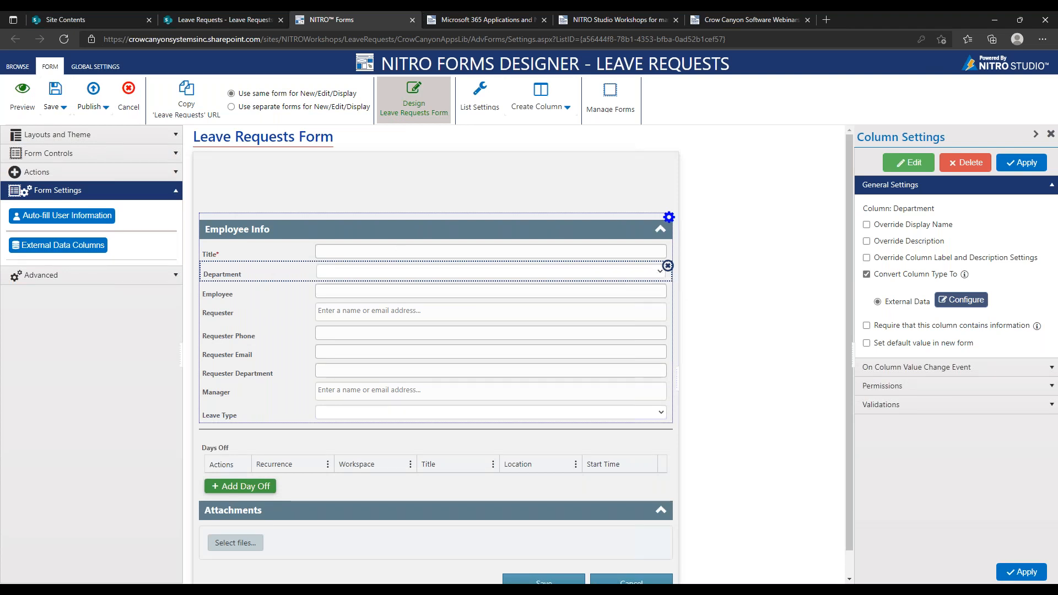
pyautogui.click(21, 102)
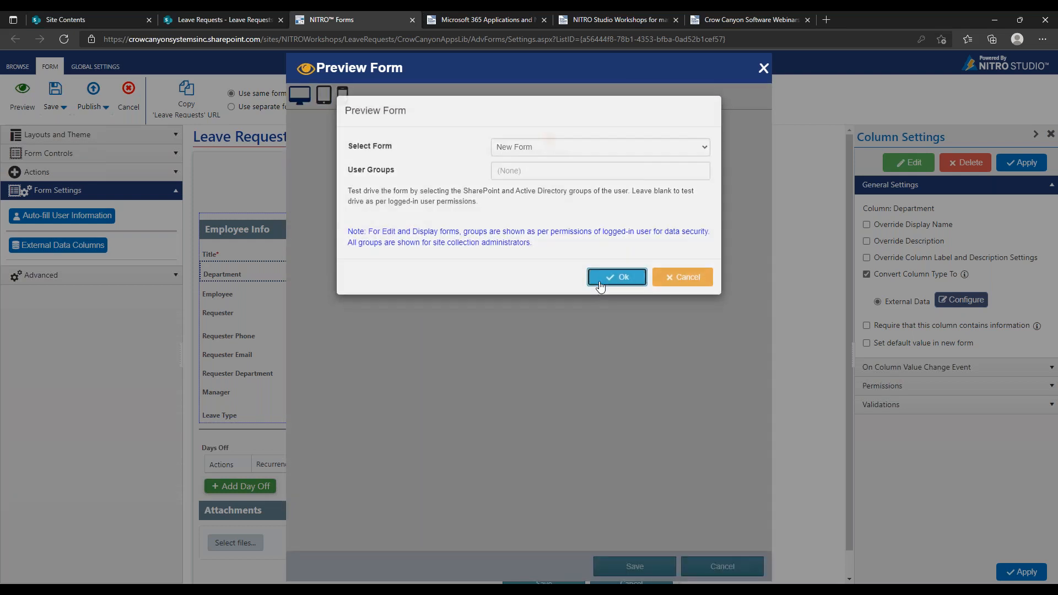
pyautogui.click(601, 285)
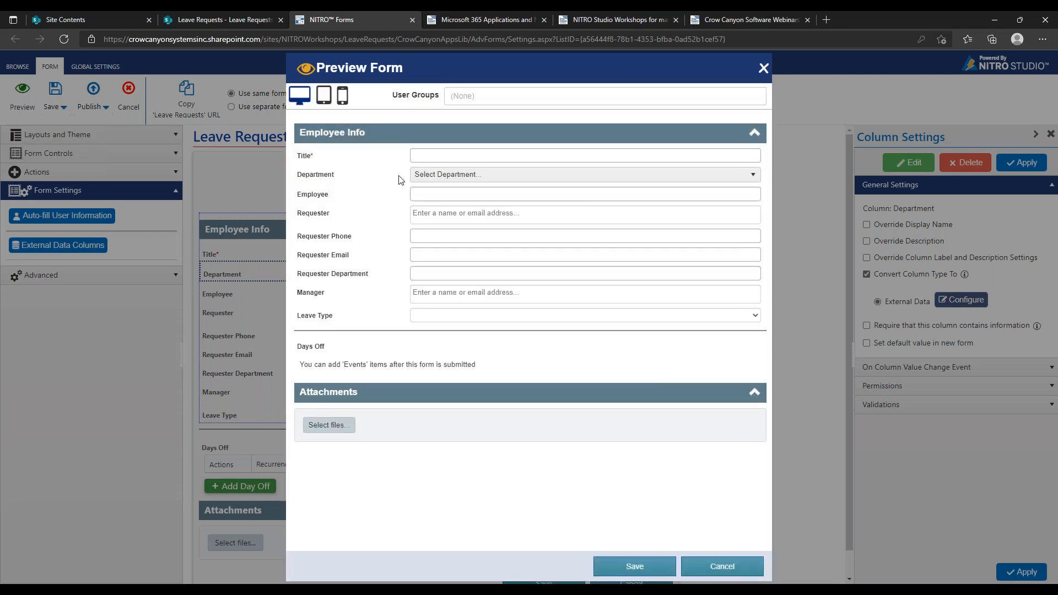
# Examine the Department choices in the form preview, select IT as a test, and cancel the preview
pyautogui.click(418, 174)
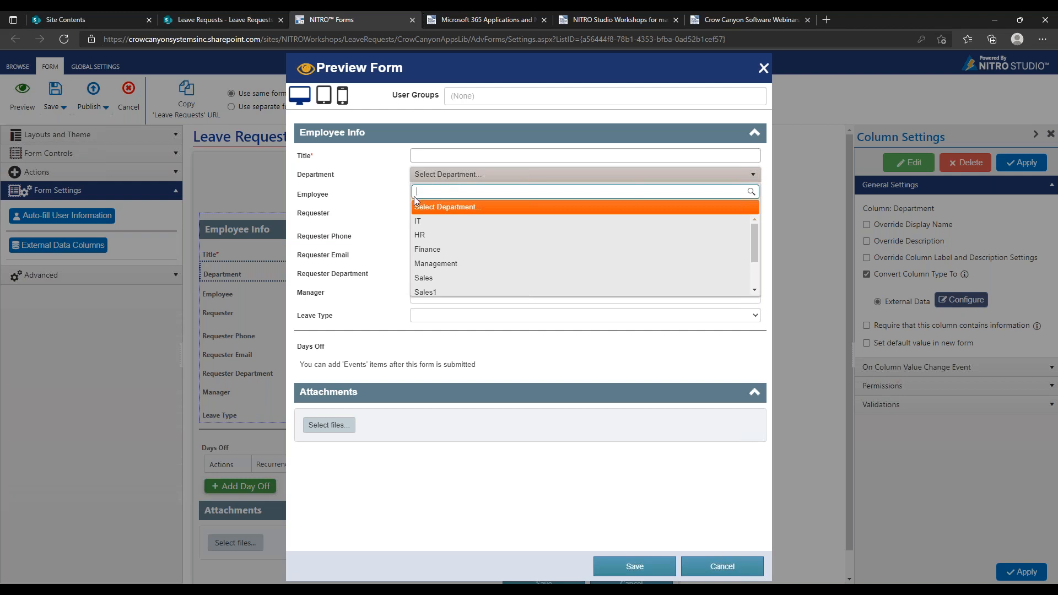
pyautogui.moveTo(754, 229); pyautogui.dragTo(743, 255)
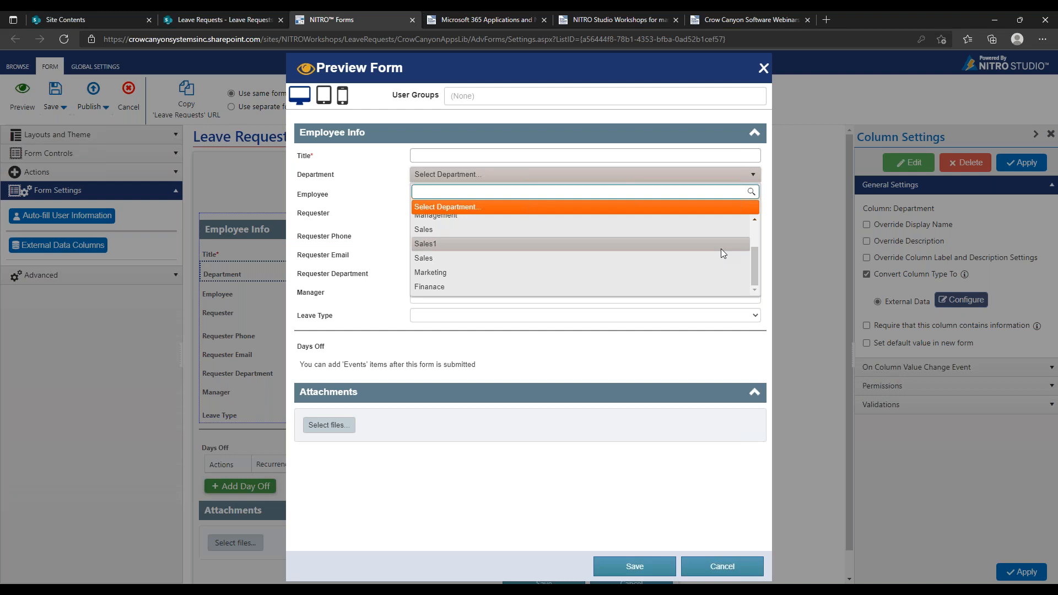
pyautogui.moveTo(756, 252); pyautogui.dragTo(741, 224)
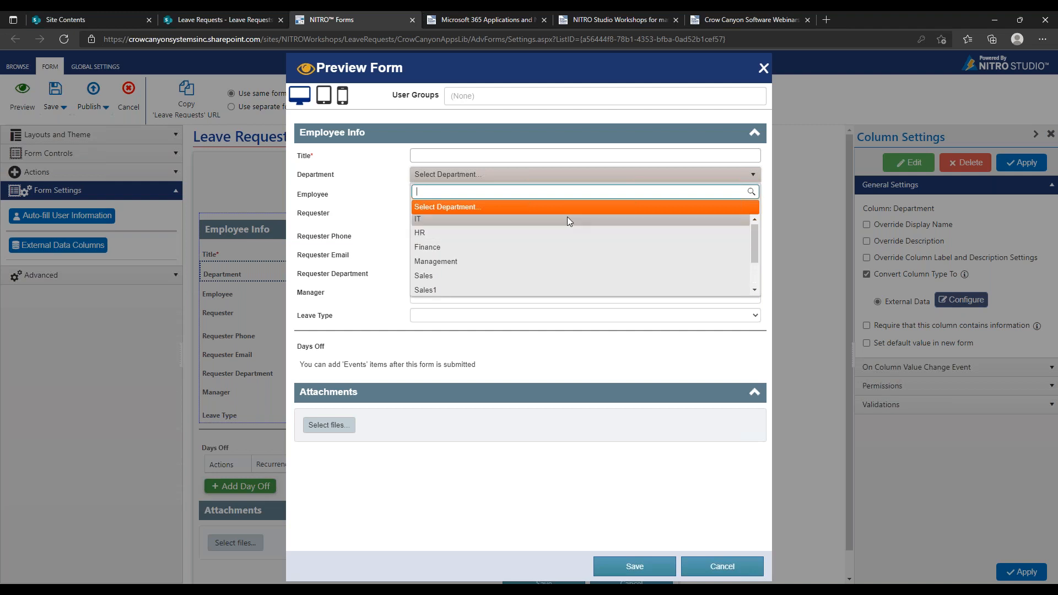
pyautogui.click(569, 220)
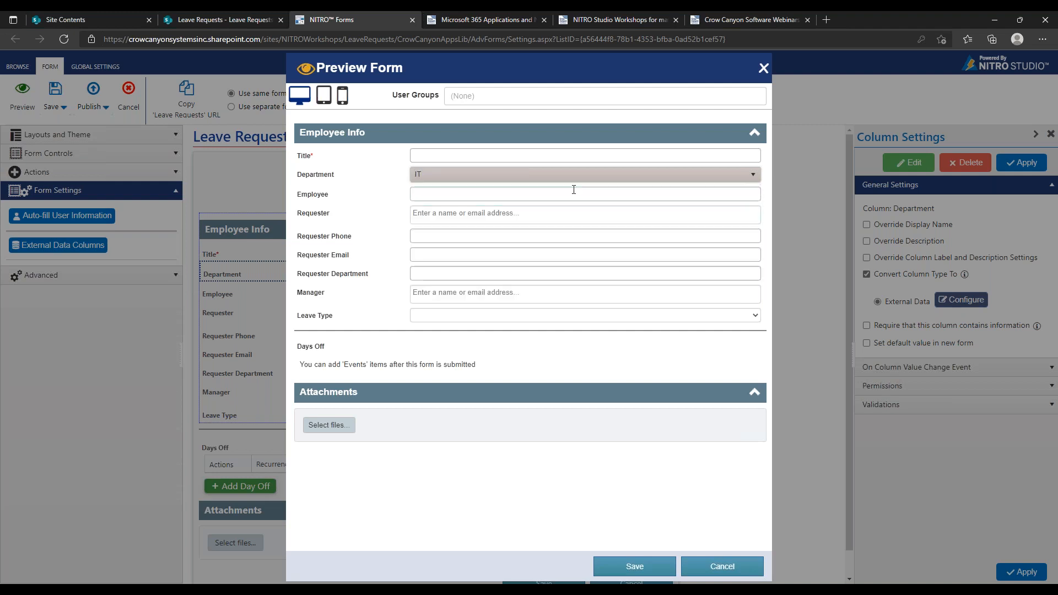
pyautogui.click(749, 179)
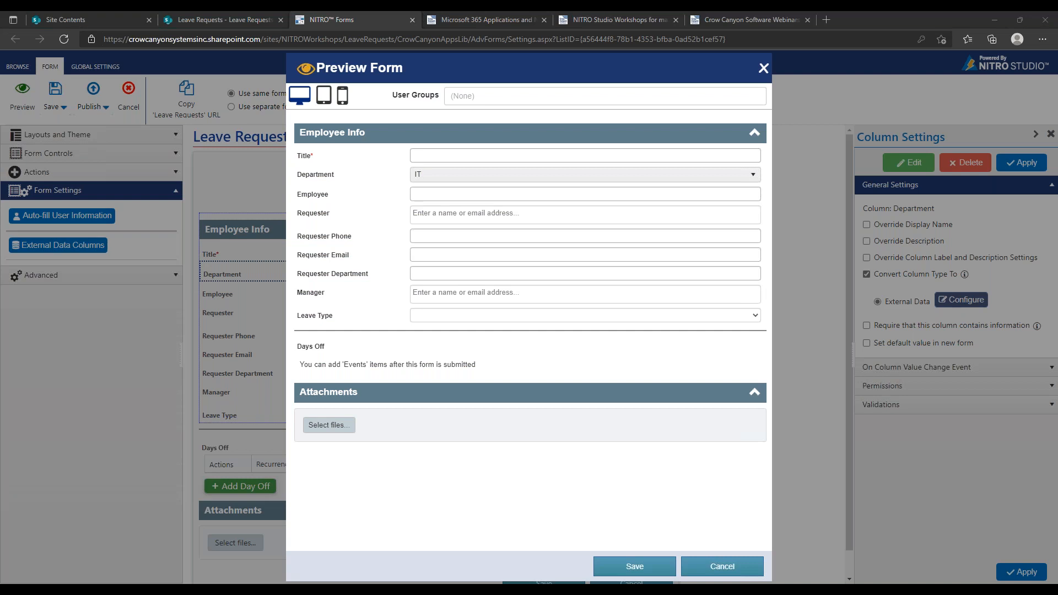
pyautogui.click(434, 180)
pyautogui.click(378, 180)
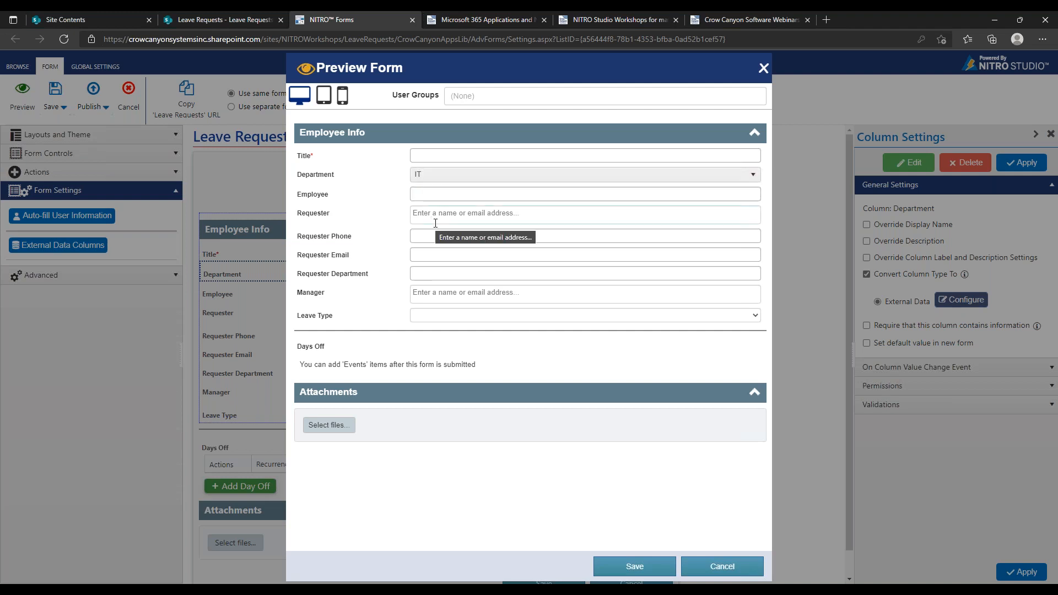
pyautogui.click(716, 566)
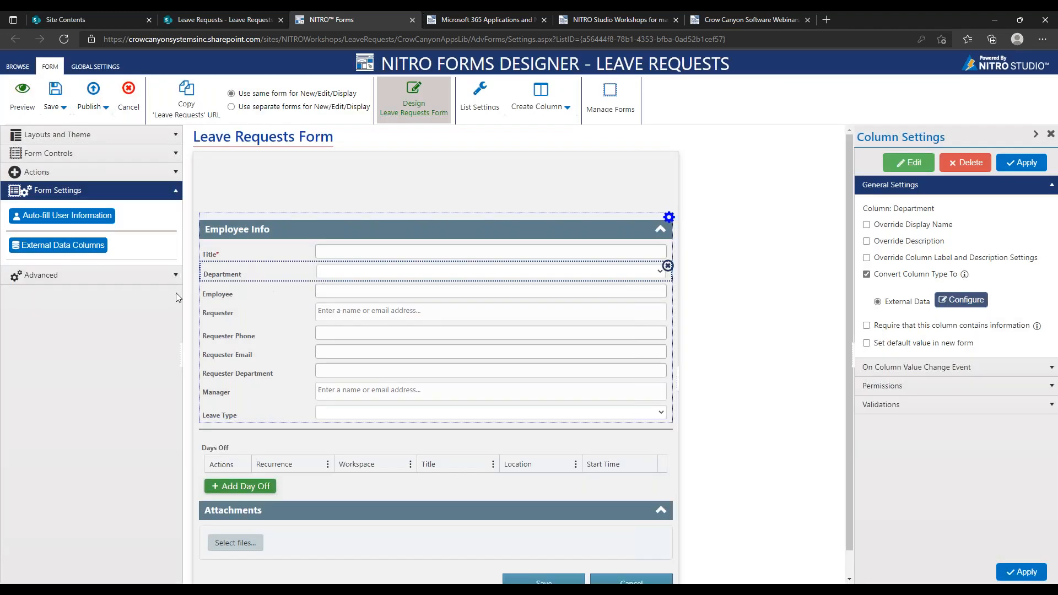
# Start another external data columns configuration for the form and name it Get Employees
pyautogui.click(97, 250)
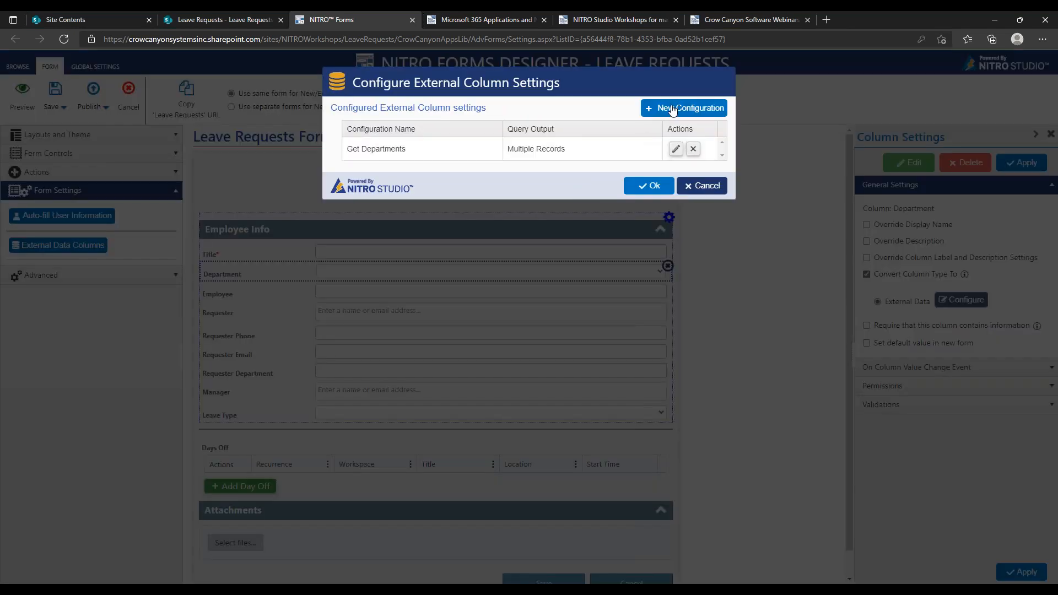
pyautogui.click(672, 108)
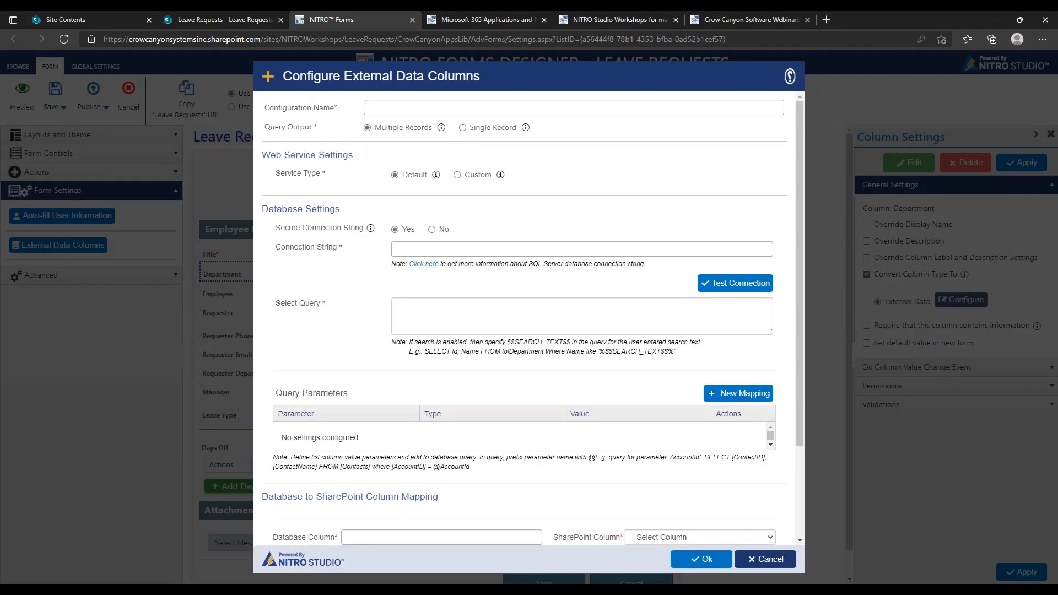
pyautogui.click(456, 108)
pyautogui.write('Get ')
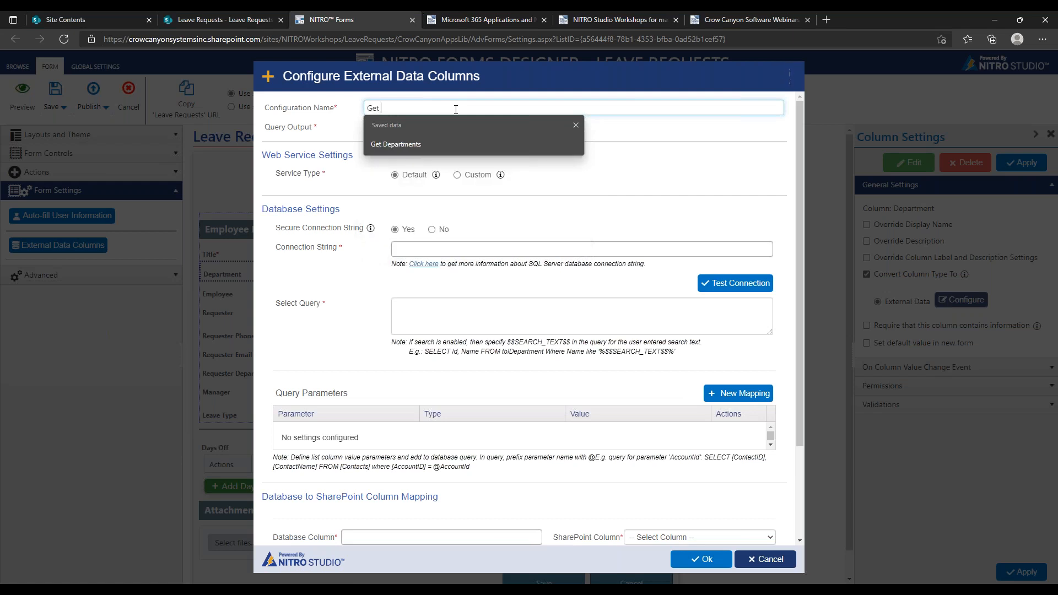
pyautogui.write('Employees')
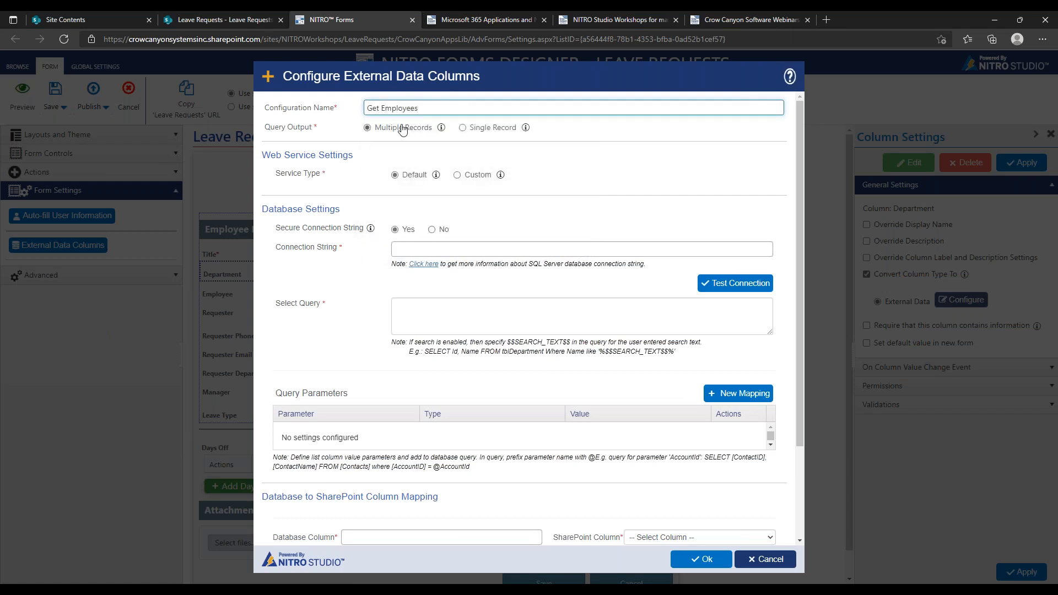
# Paste the SQL Server connection string into the Get Employees configuration's Connection String field and test the database connection
pyautogui.click(419, 249)
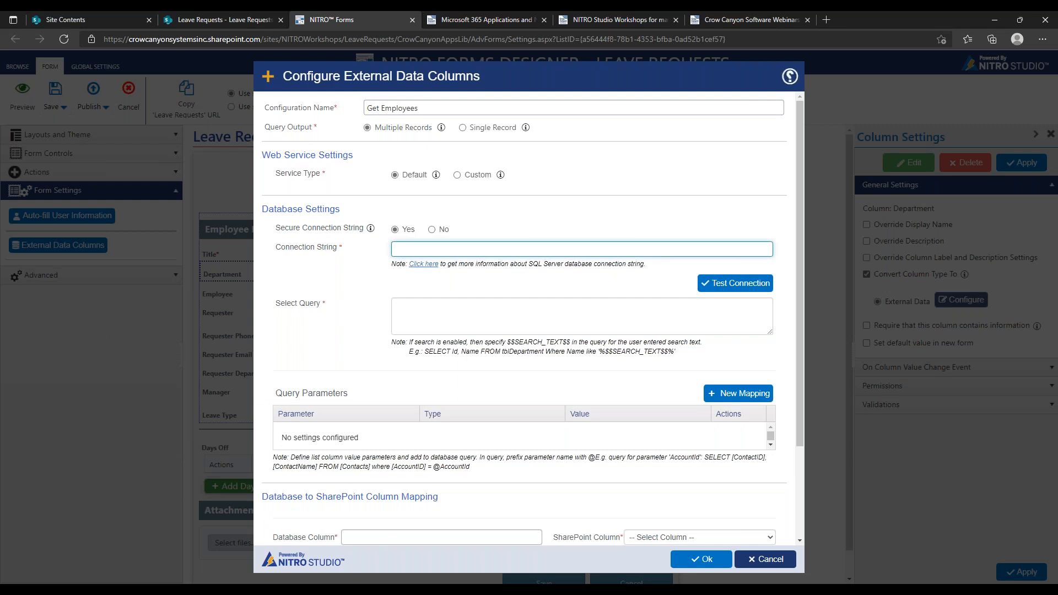
pyautogui.hotkey('alt', 'Tab')
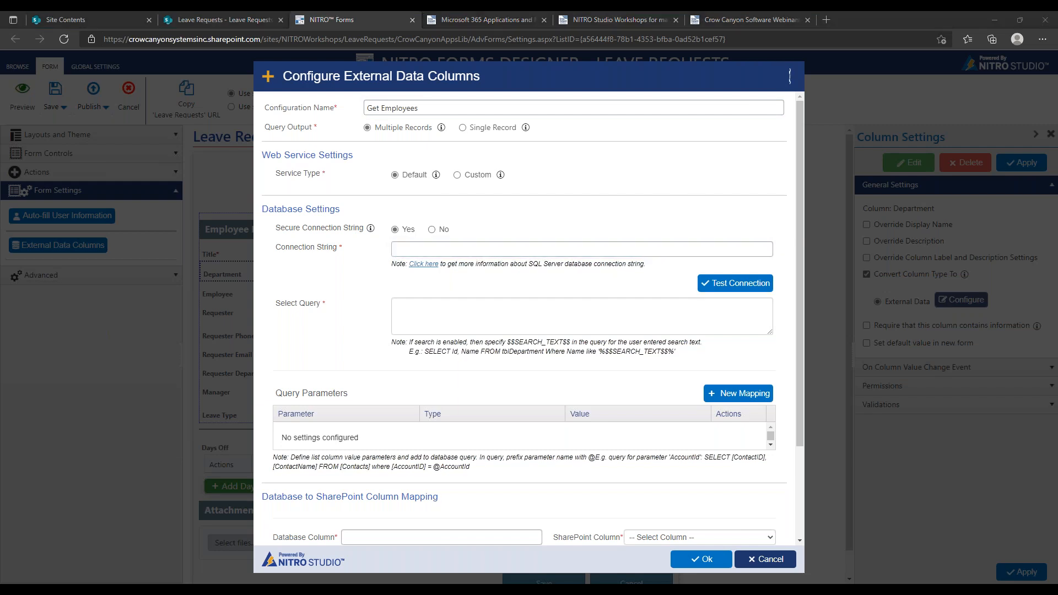
pyautogui.click(732, 248)
pyautogui.hotkey('ctrl', 'v')
pyautogui.click(736, 287)
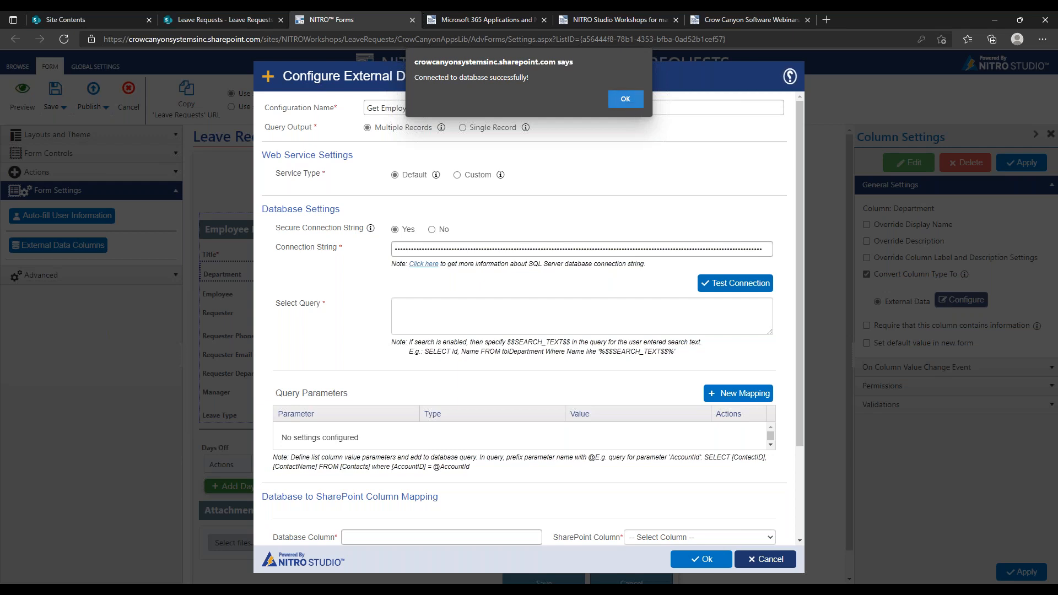
pyautogui.click(628, 101)
pyautogui.click(398, 329)
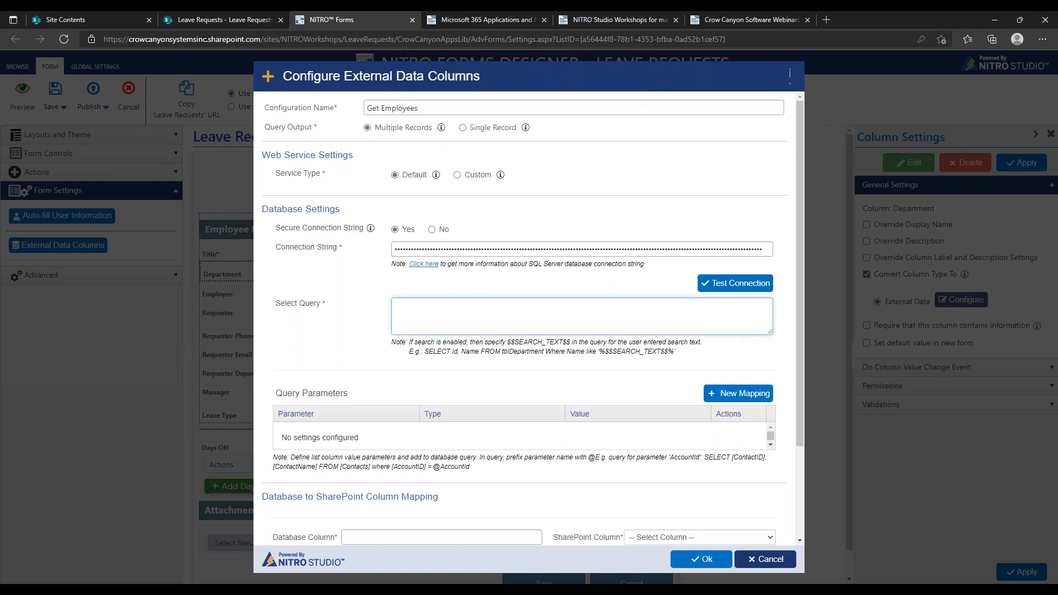
pyautogui.hotkey('alt', 'Tab')
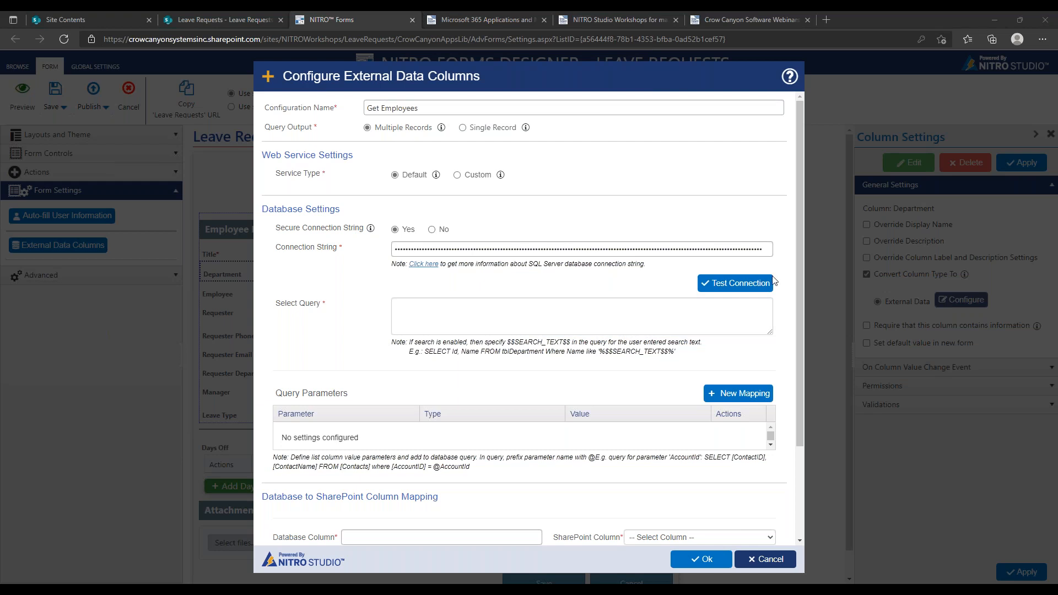
pyautogui.click(496, 298)
pyautogui.write('Select [Id], [Name] from [dbo].[ExData_tblEmployee] where DepartmentId=@Department')
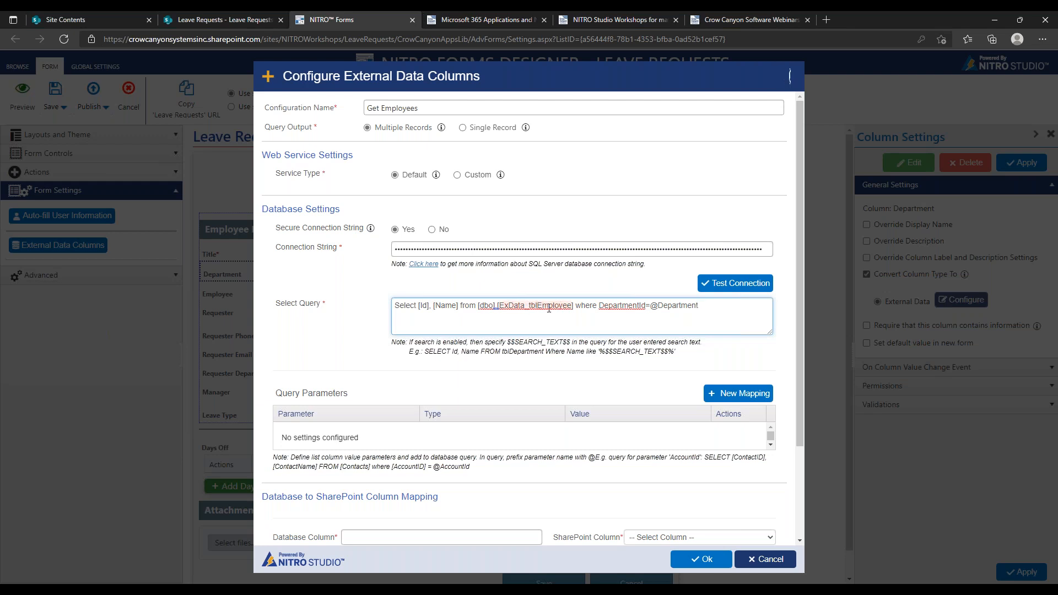
pyautogui.moveTo(598, 306); pyautogui.dragTo(688, 317)
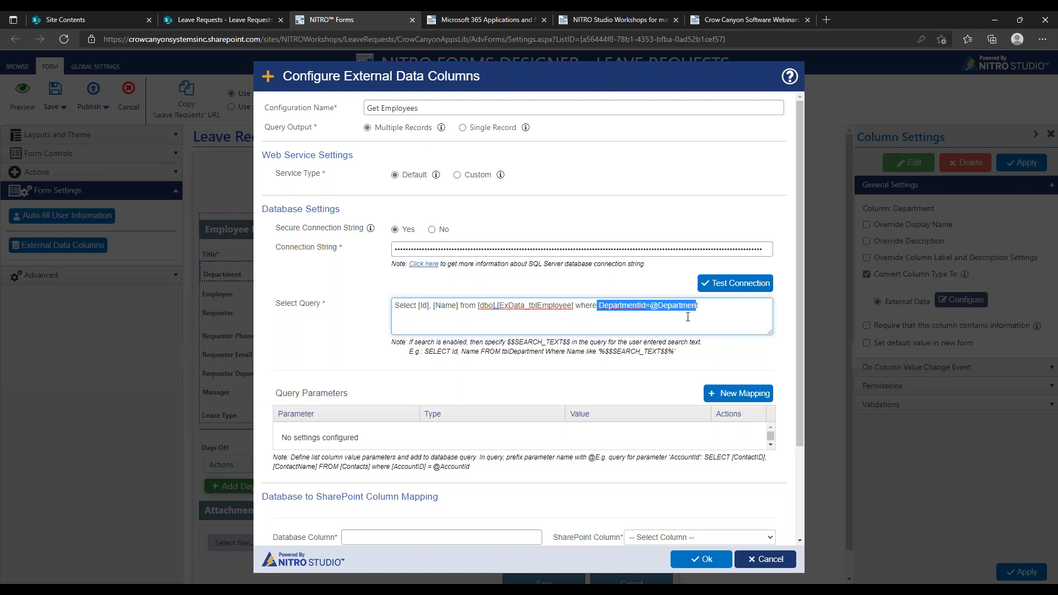
pyautogui.click(715, 307)
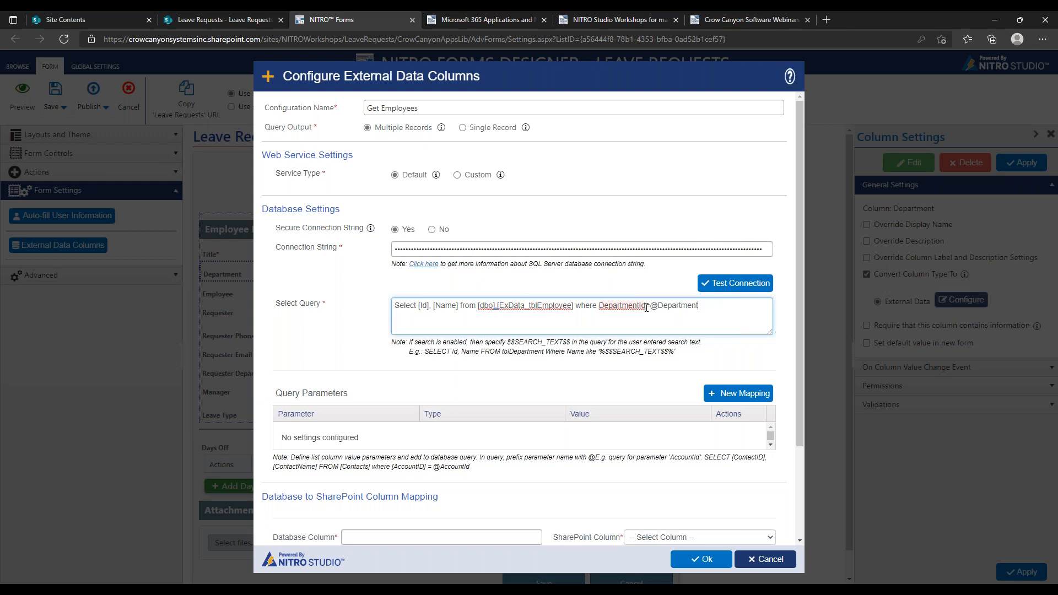
pyautogui.moveTo(649, 306); pyautogui.dragTo(692, 306)
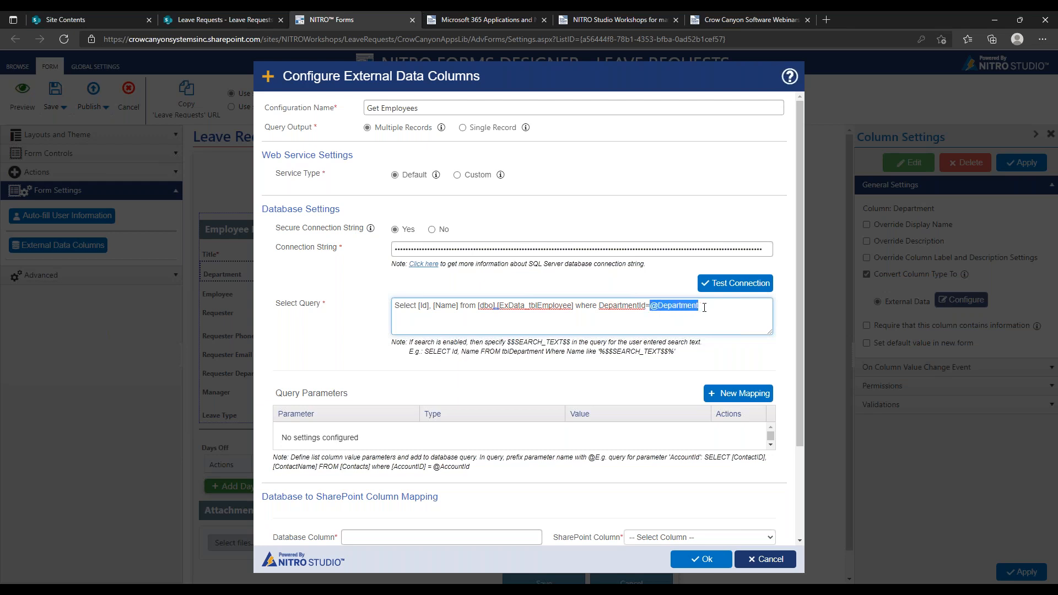
pyautogui.click(703, 307)
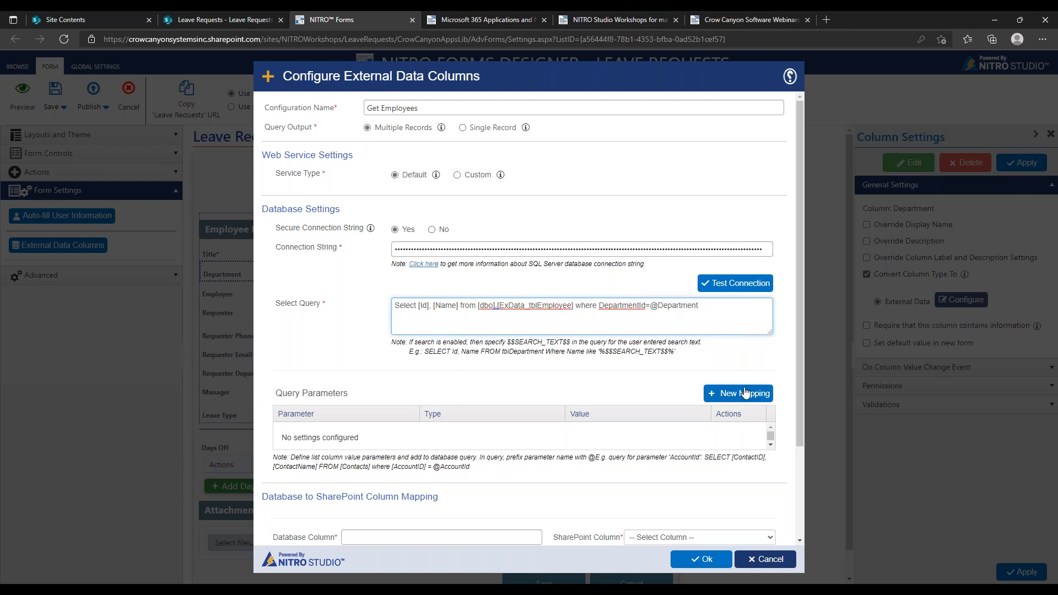
# Start a query parameter mapping for Get Employees named Department with the parameter type Number
pyautogui.click(744, 393)
pyautogui.click(564, 155)
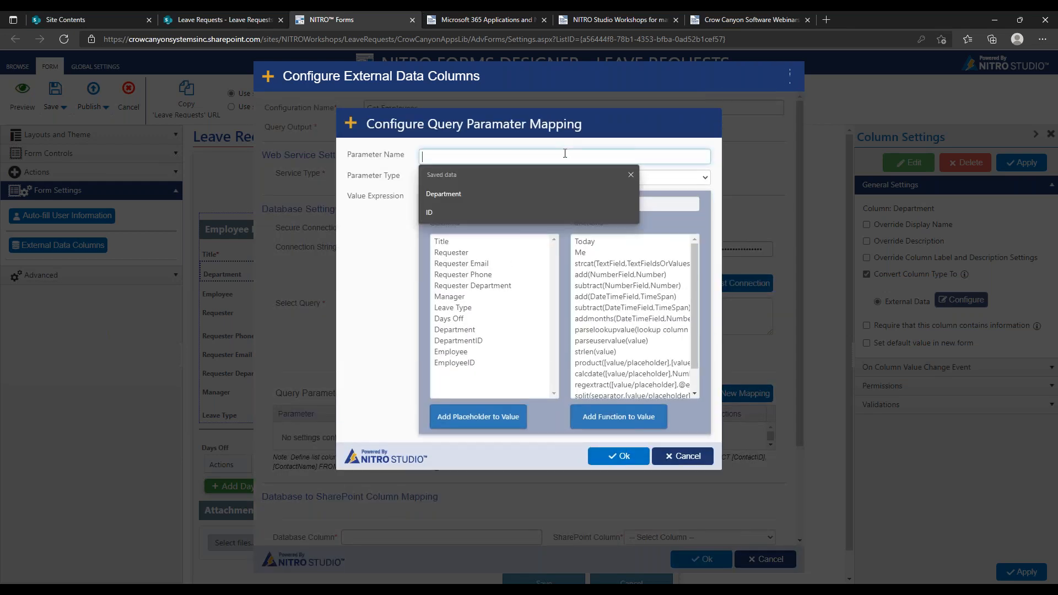
pyautogui.write('Departm')
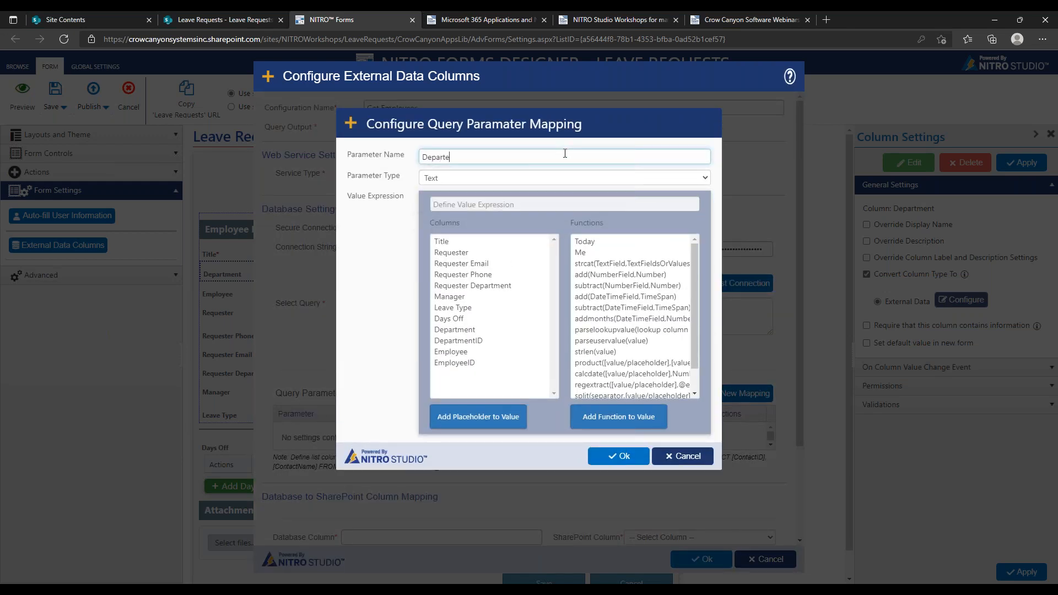
pyautogui.write('enter')
pyautogui.click(549, 177)
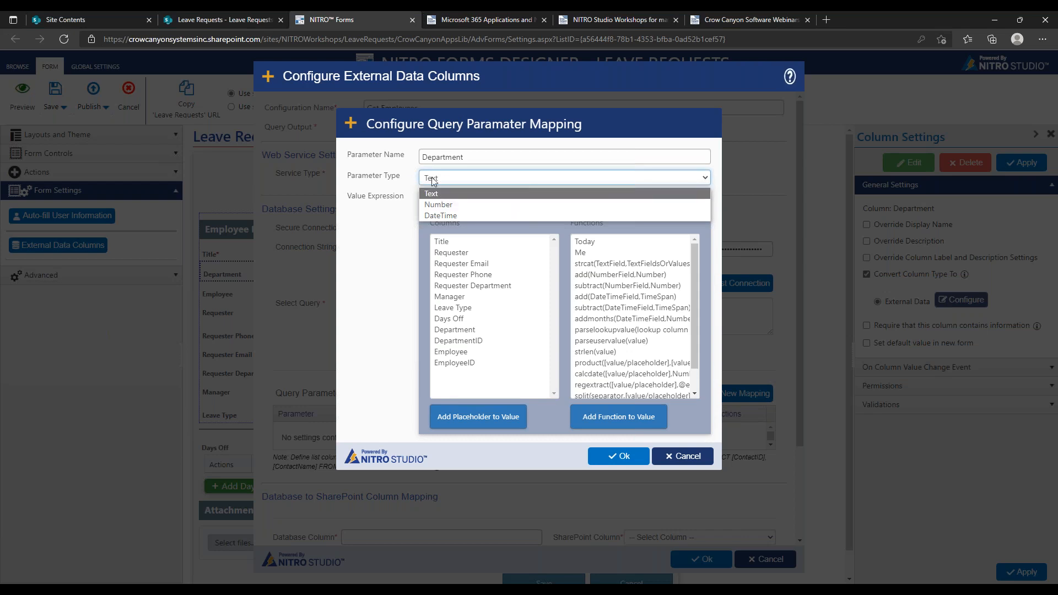
pyautogui.click(451, 205)
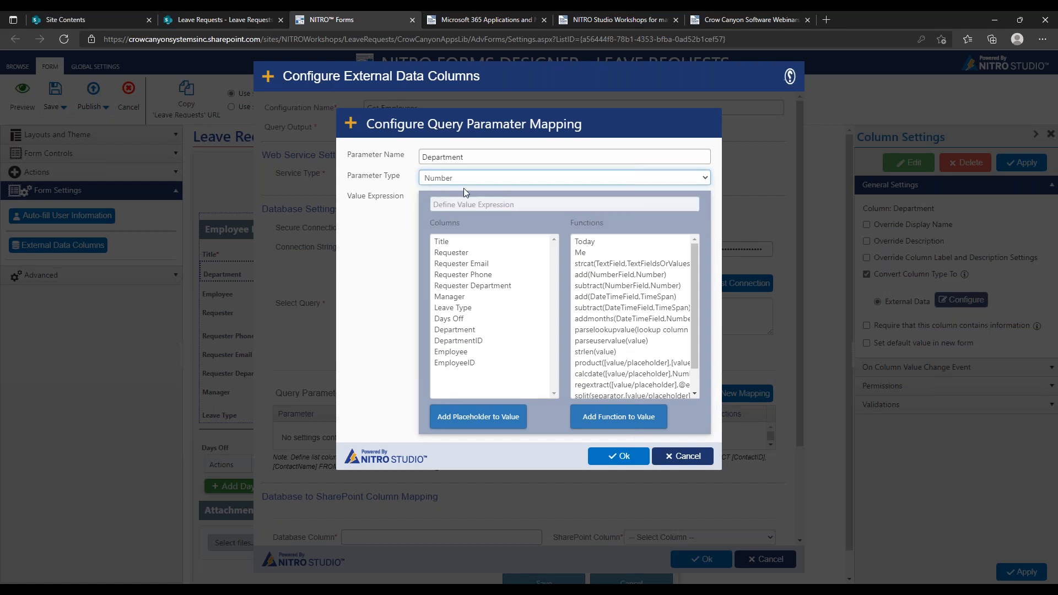
# Set the Department parameter's value expression to the DepartmentID column placeholder and confirm the mapping
pyautogui.doubleClick(462, 341)
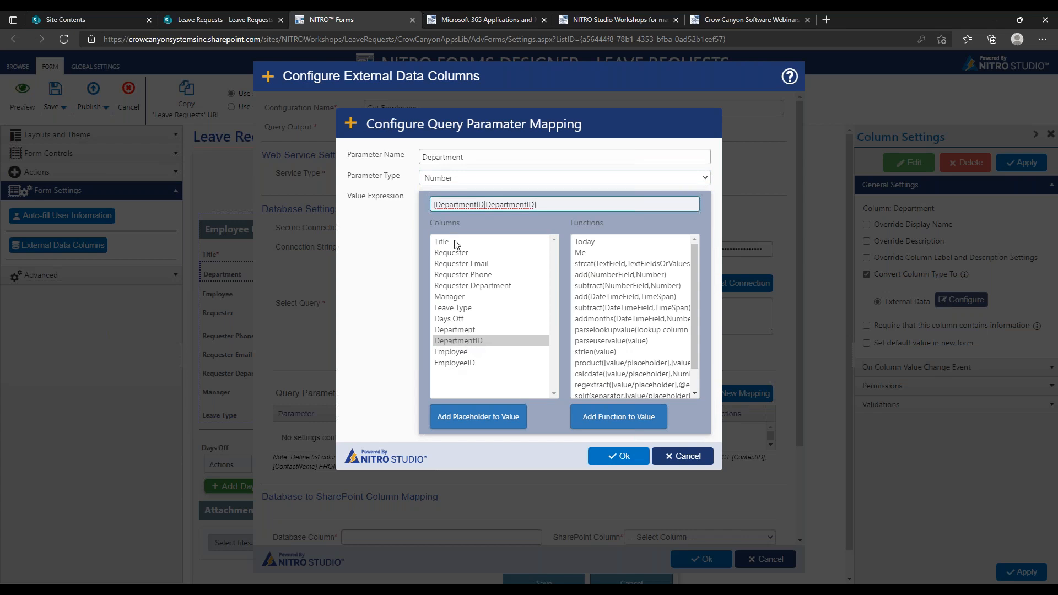
pyautogui.moveTo(537, 204); pyautogui.dragTo(432, 202)
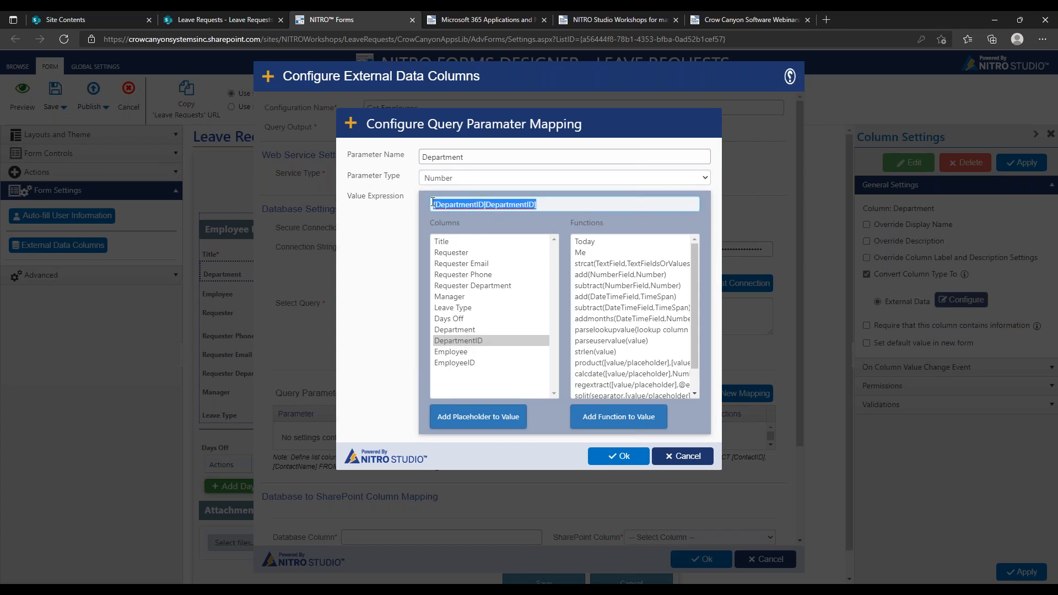
pyautogui.click(551, 208)
pyautogui.moveTo(549, 206); pyautogui.dragTo(364, 203)
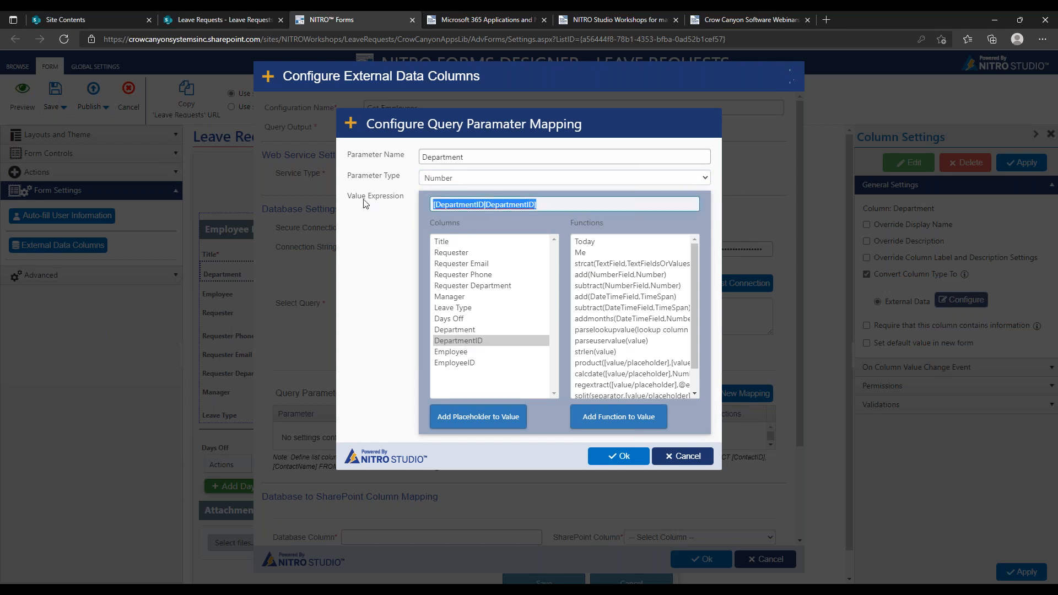
pyautogui.moveTo(481, 161); pyautogui.dragTo(401, 155)
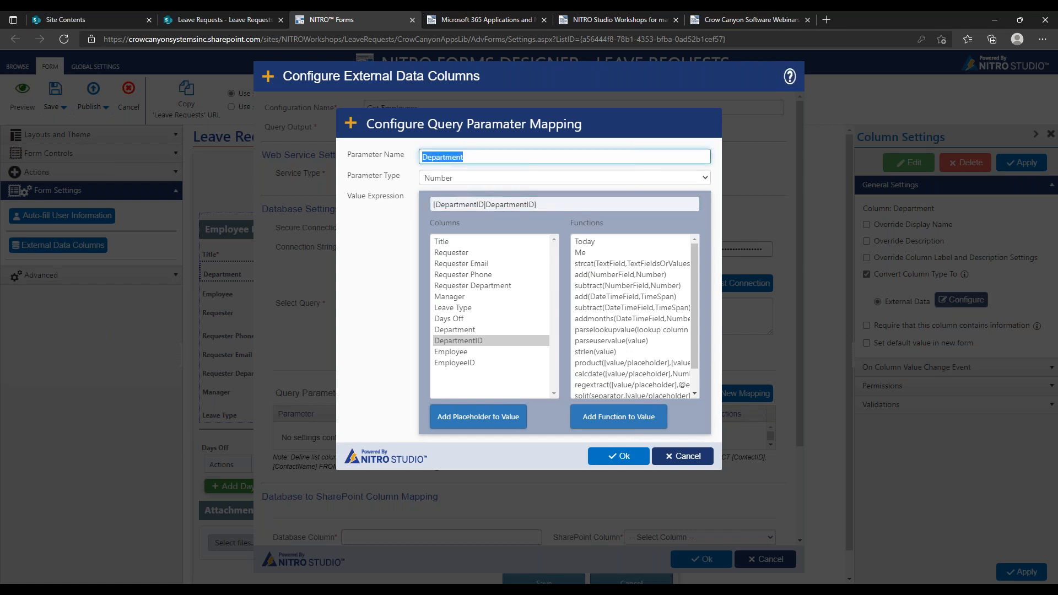
pyautogui.click(609, 456)
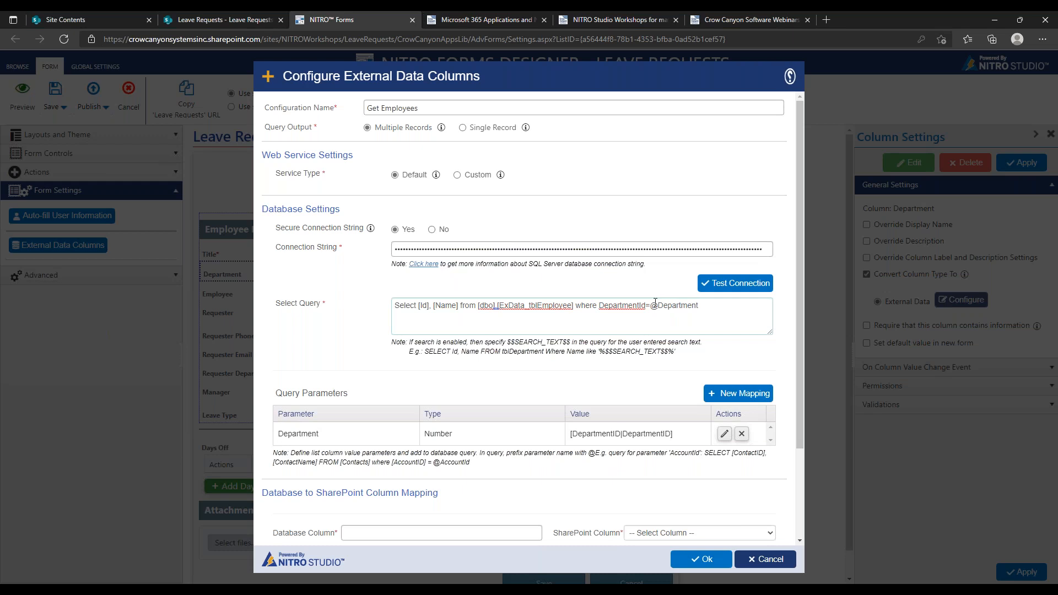
pyautogui.moveTo(651, 305); pyautogui.dragTo(697, 306)
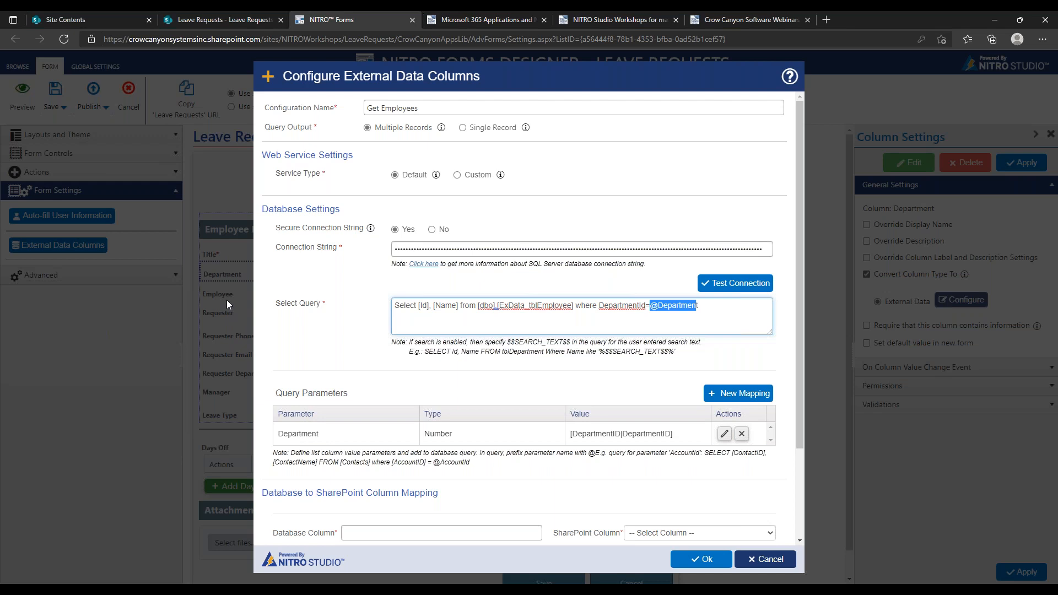
pyautogui.click(706, 310)
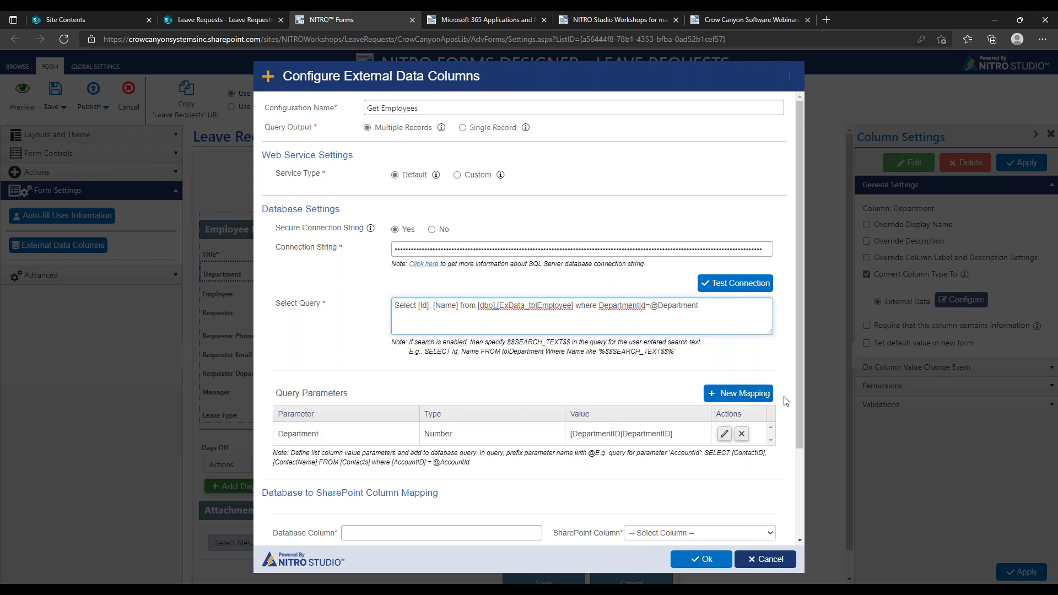
# Map the database column Name to the SharePoint column Employee
pyautogui.moveTo(797, 408); pyautogui.dragTo(796, 494)
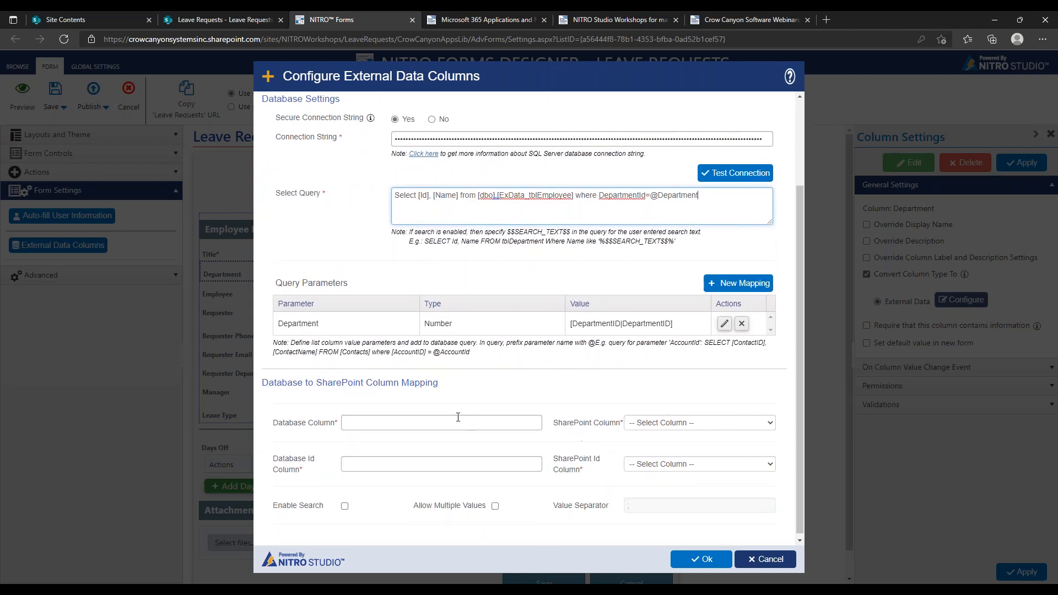
pyautogui.click(416, 422)
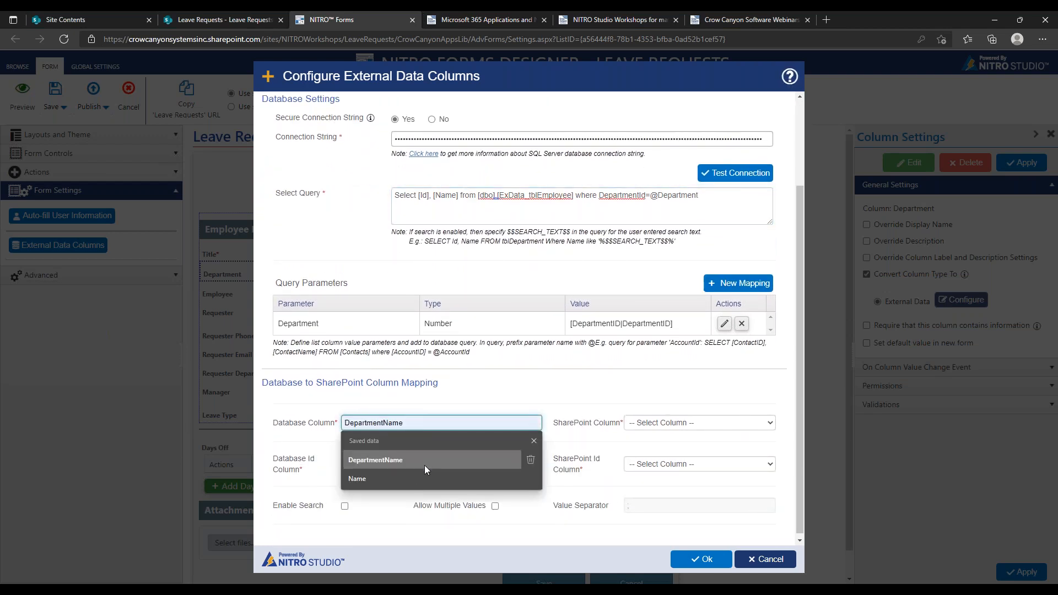
pyautogui.click(404, 483)
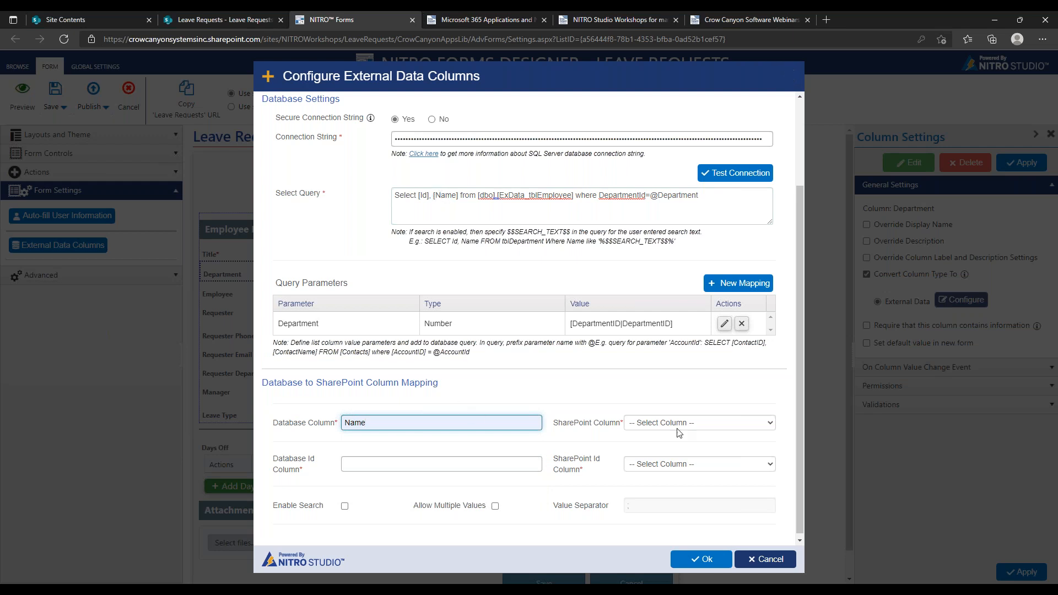
pyautogui.click(693, 422)
pyautogui.click(686, 454)
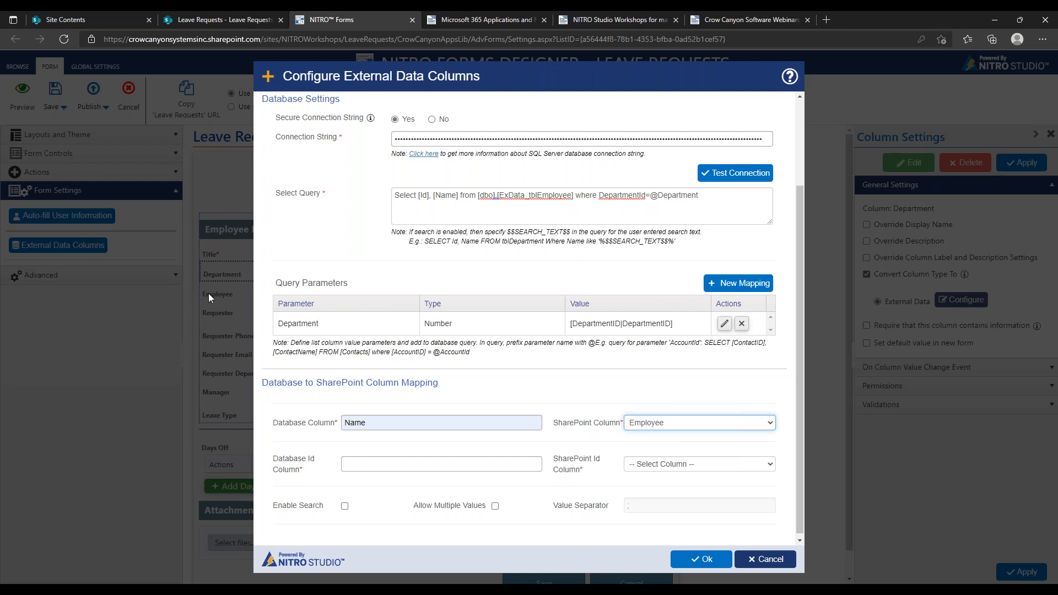
# Map the database Id column Id to the SharePoint Id column EmployeeID and confirm the external column settings
pyautogui.click(410, 463)
pyautogui.write('Id')
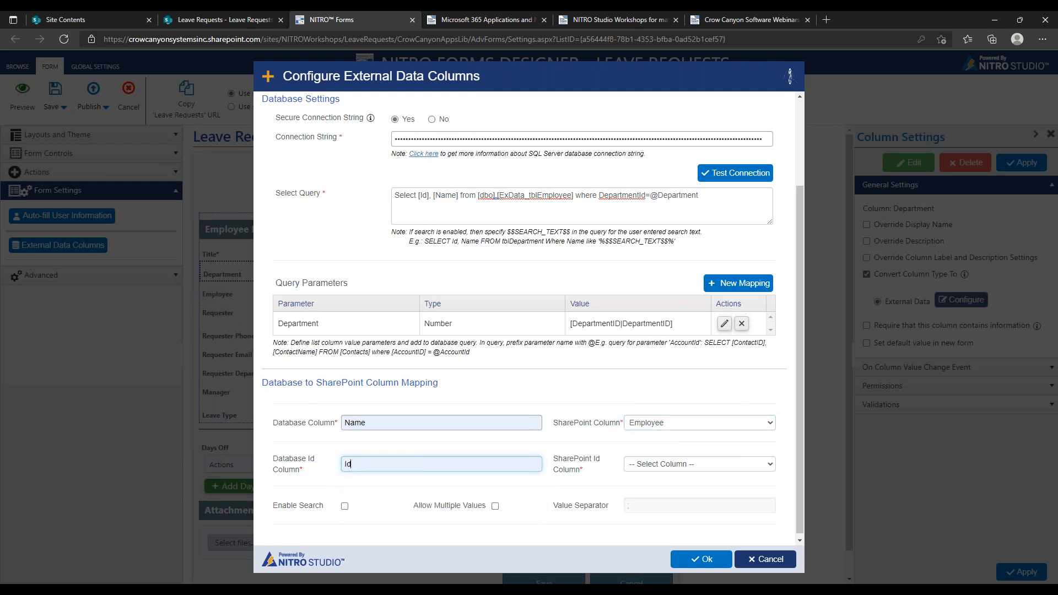
pyautogui.click(694, 464)
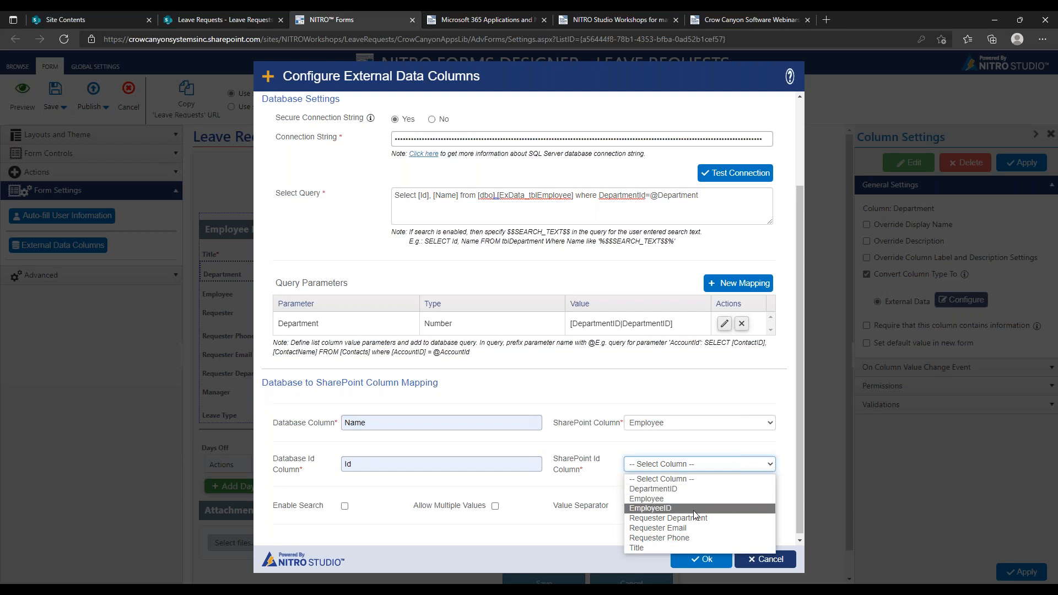
pyautogui.click(693, 508)
pyautogui.scroll(-1, 795, 472)
pyautogui.click(713, 564)
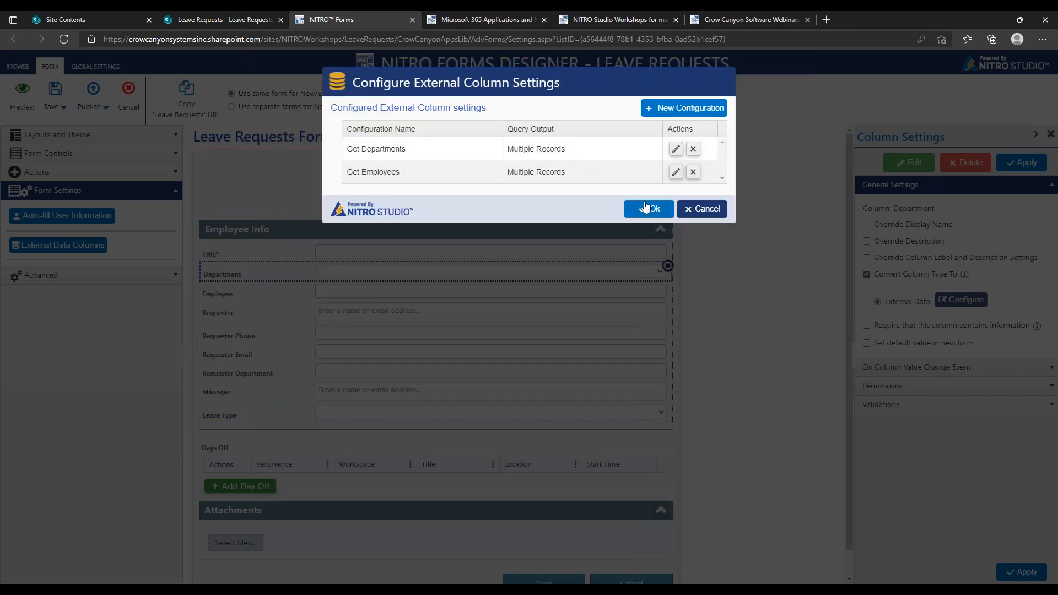
pyautogui.click(645, 209)
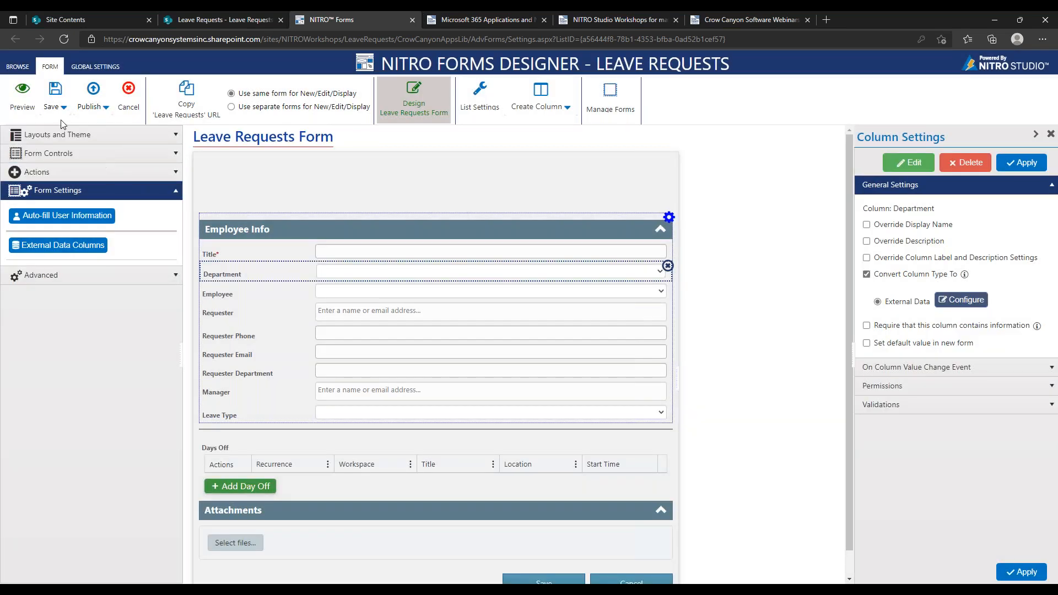
# Preview the form as New Form and check the Employee choices with no department selected
pyautogui.click(64, 107)
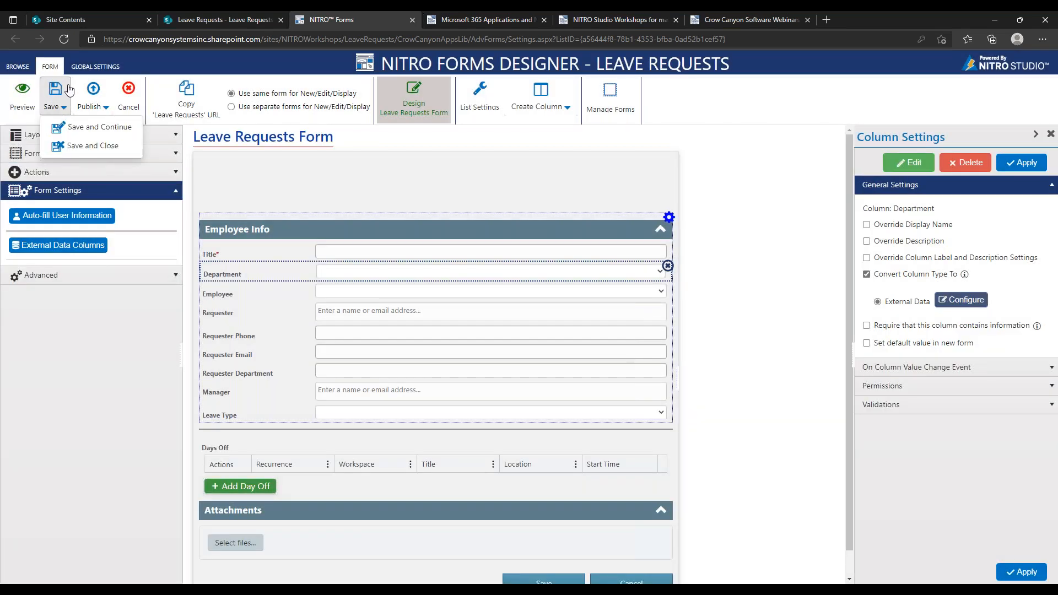
pyautogui.click(67, 91)
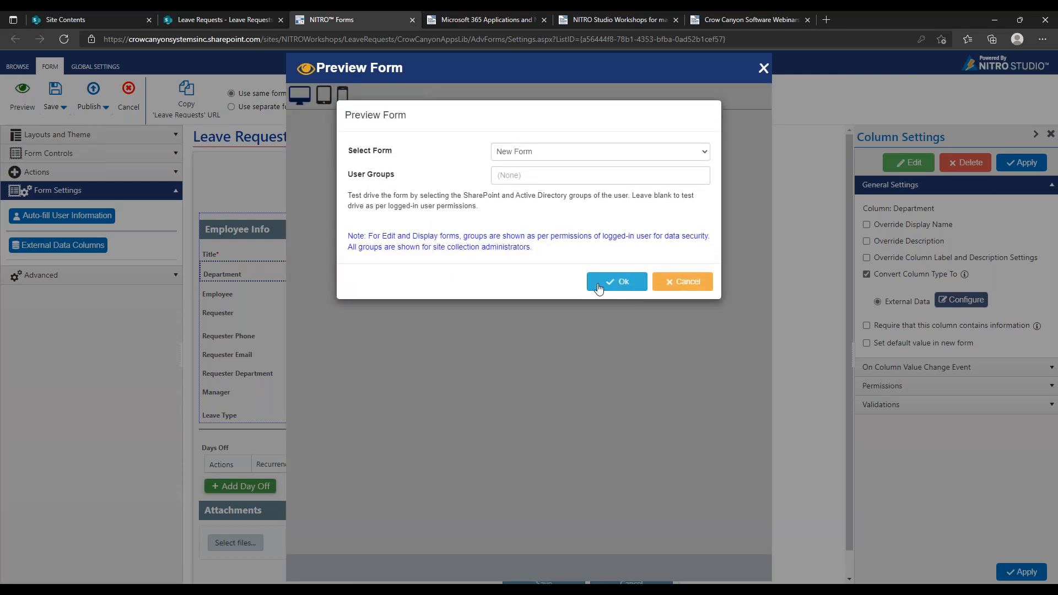
pyautogui.click(601, 284)
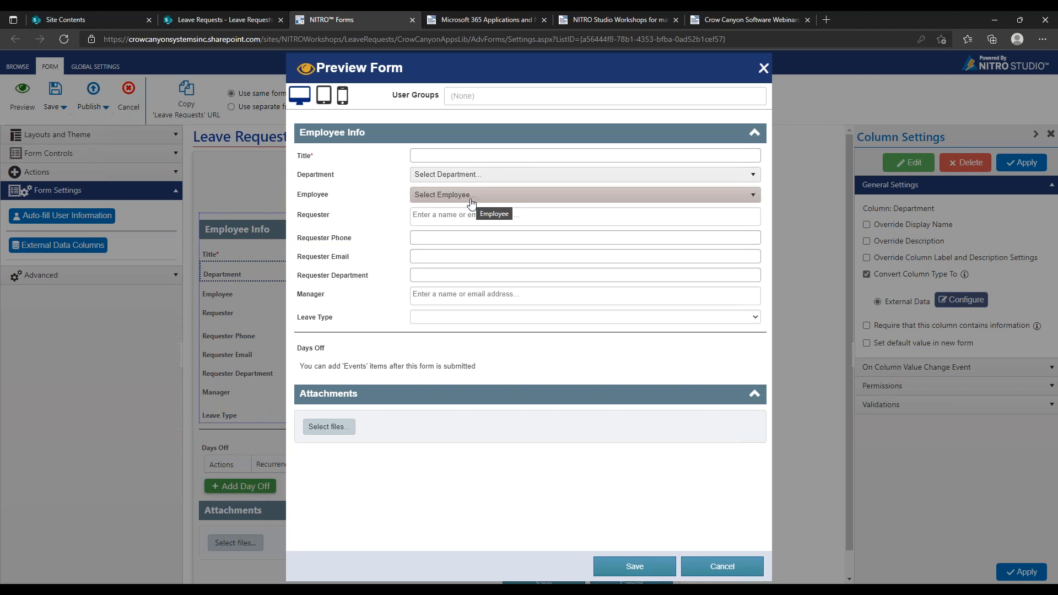
pyautogui.click(471, 198)
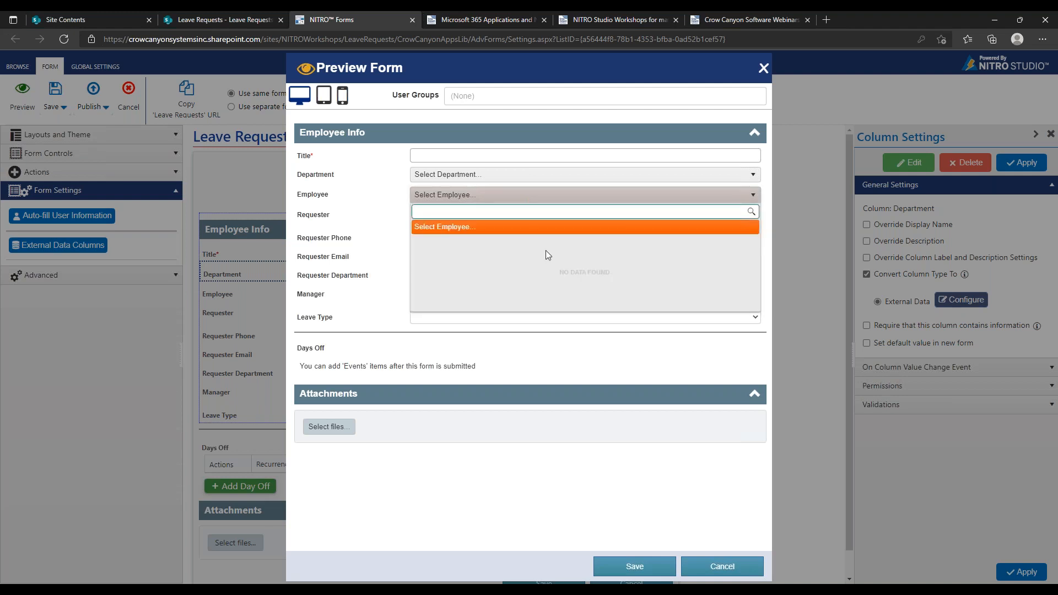
# Select IT as the Department in the preview and check the Employee choices offered
pyautogui.click(490, 175)
pyautogui.click(488, 175)
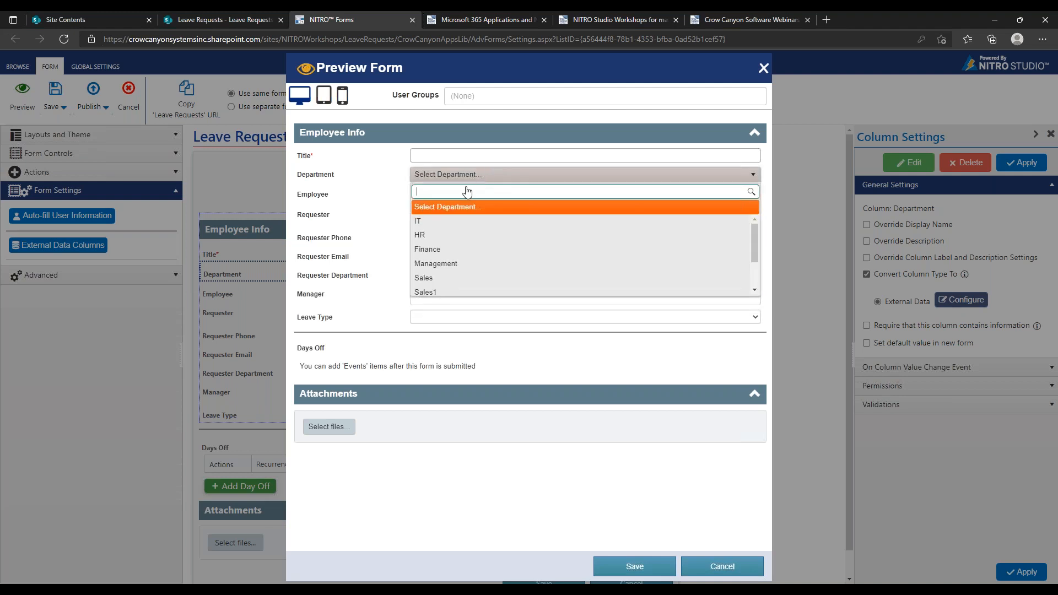
pyautogui.click(439, 221)
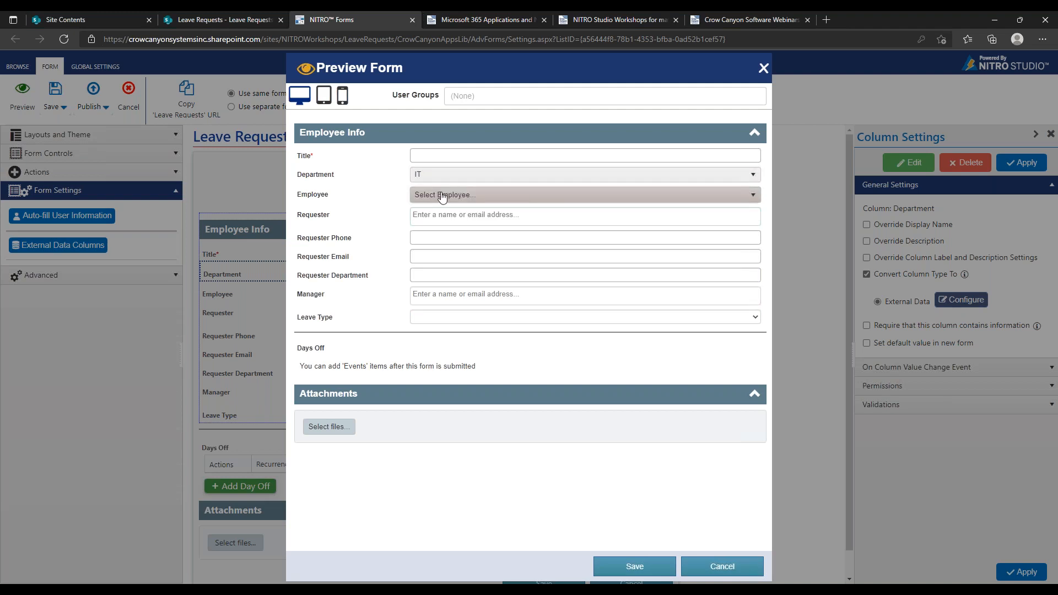
pyautogui.click(441, 196)
pyautogui.click(418, 197)
pyautogui.click(452, 199)
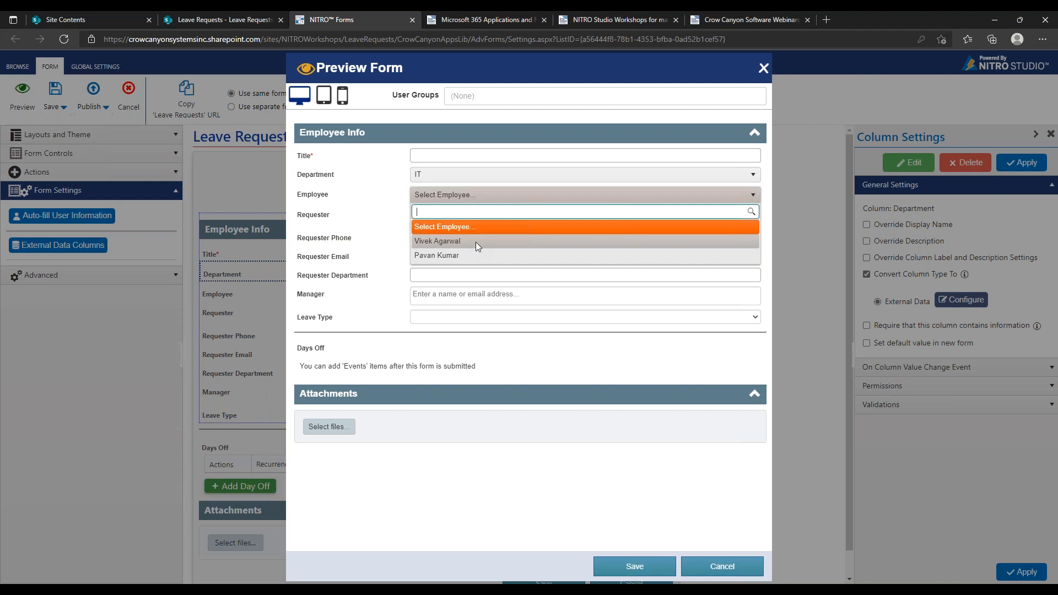
# Change the previewed Department to HR and check the Employee choices offered
pyautogui.click(529, 175)
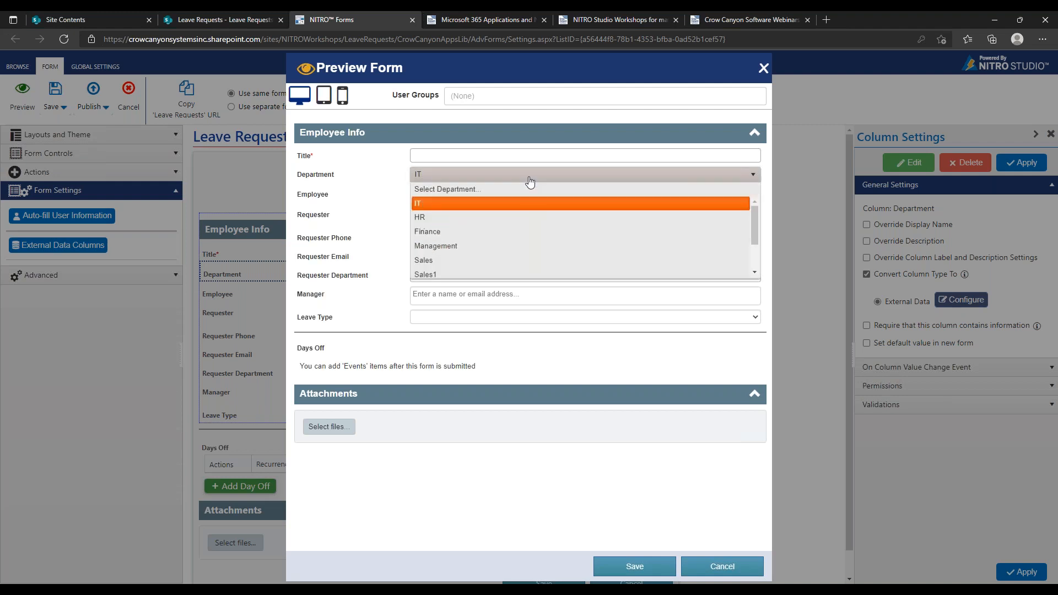
pyautogui.click(510, 232)
pyautogui.click(490, 195)
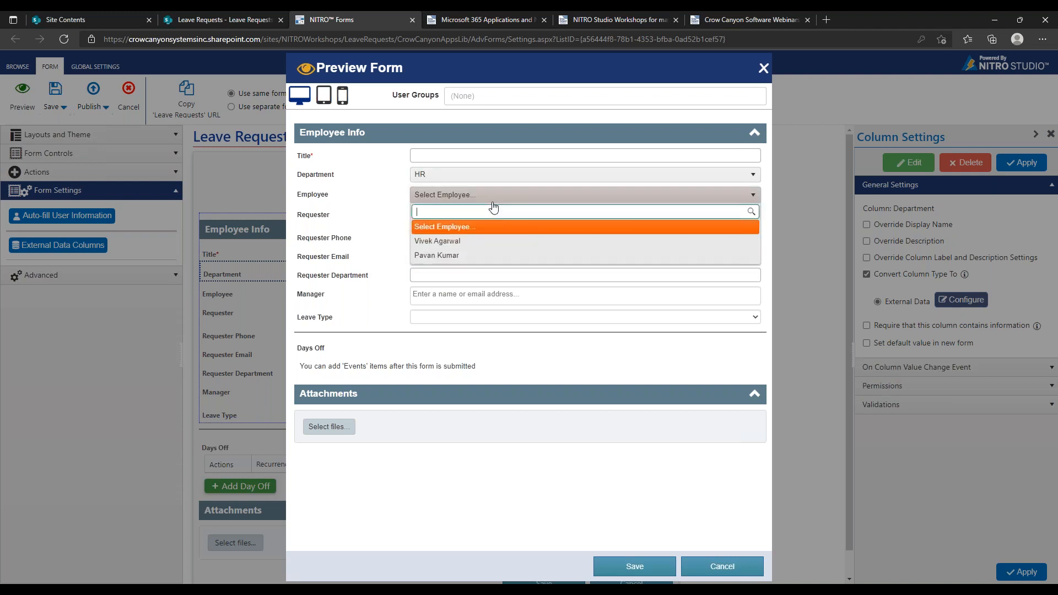
pyautogui.click(415, 197)
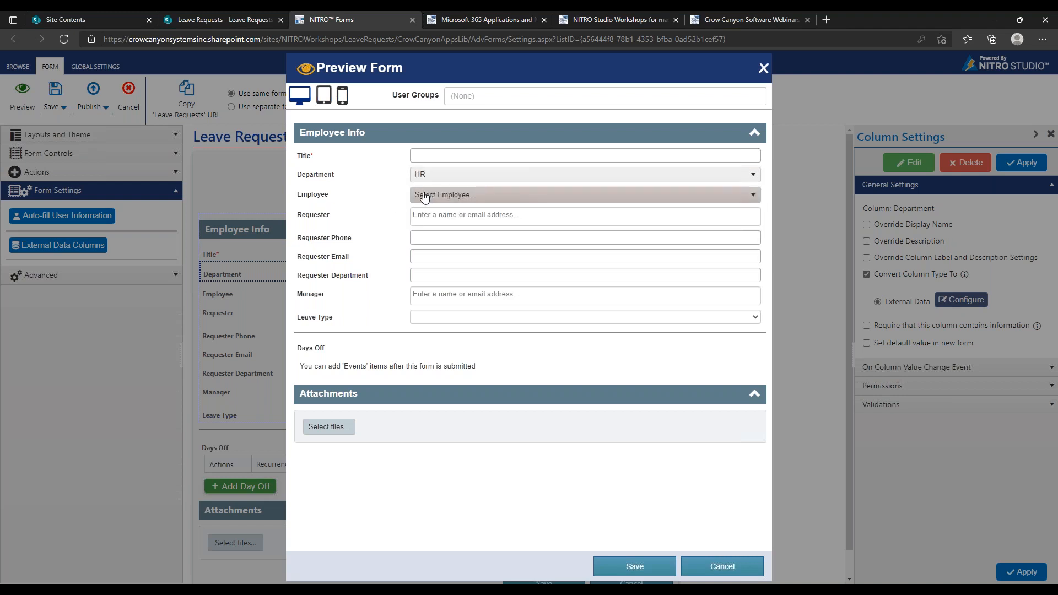
pyautogui.click(422, 195)
pyautogui.click(418, 227)
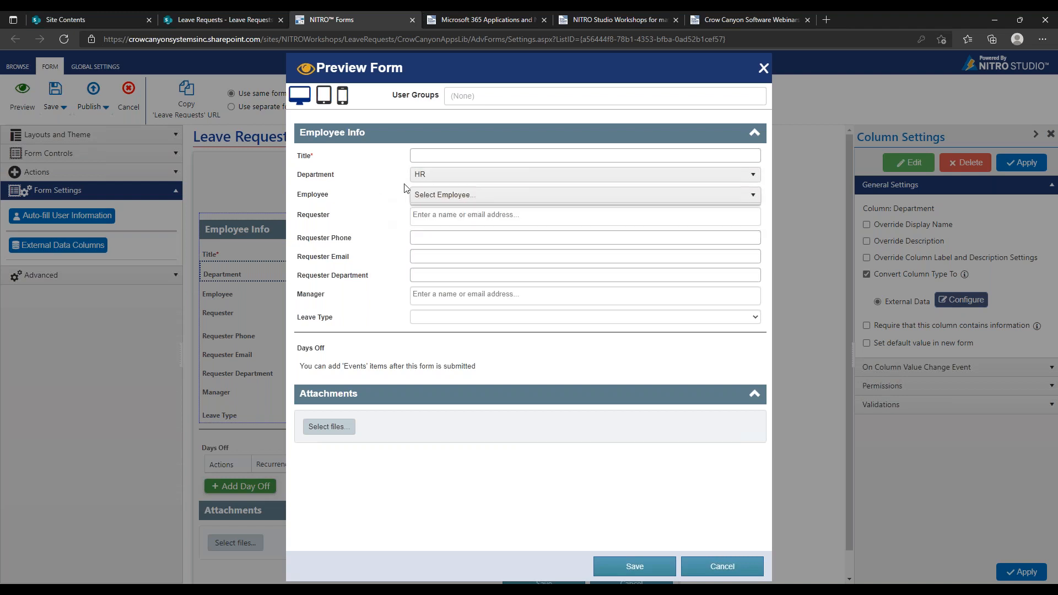
# Change the previewed Department to Finance and check the Employee choices offered
pyautogui.click(446, 176)
pyautogui.click(445, 251)
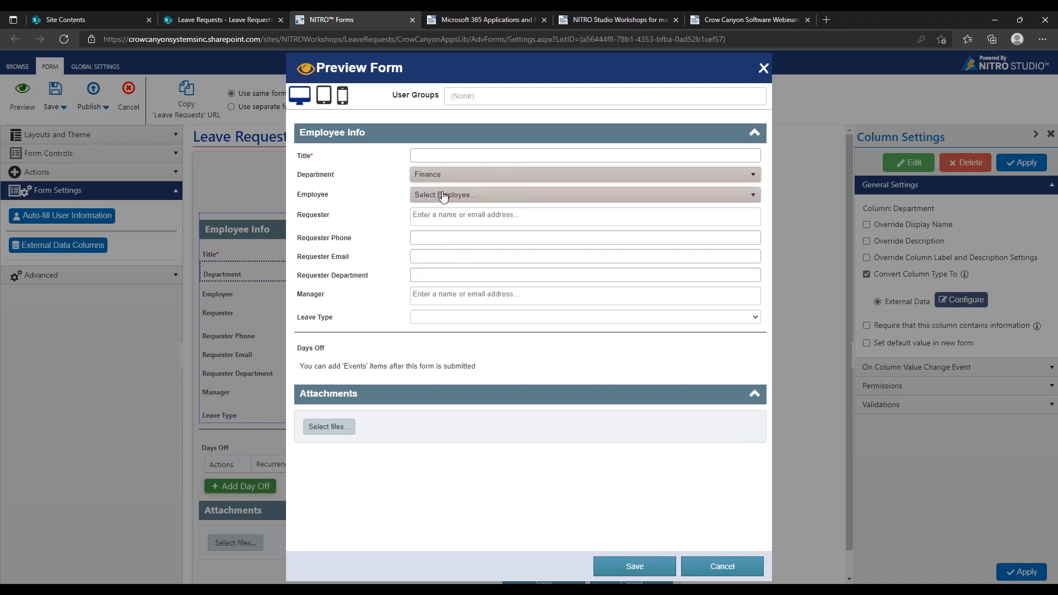
pyautogui.click(440, 196)
pyautogui.click(440, 196)
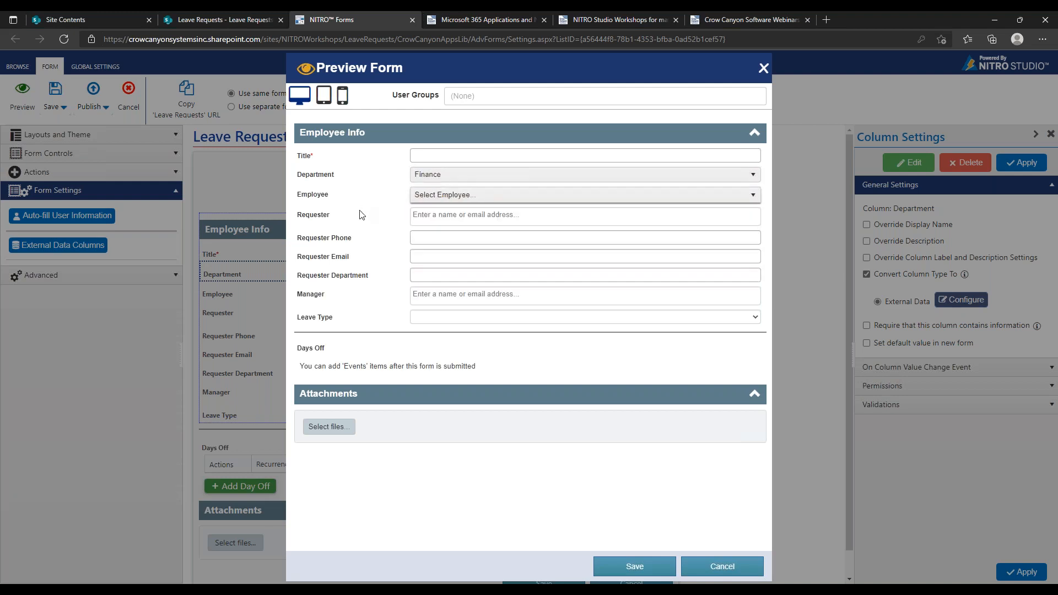
pyautogui.click(430, 196)
# Change the previewed Department to Sales and check the Employee choices offered
pyautogui.click(432, 174)
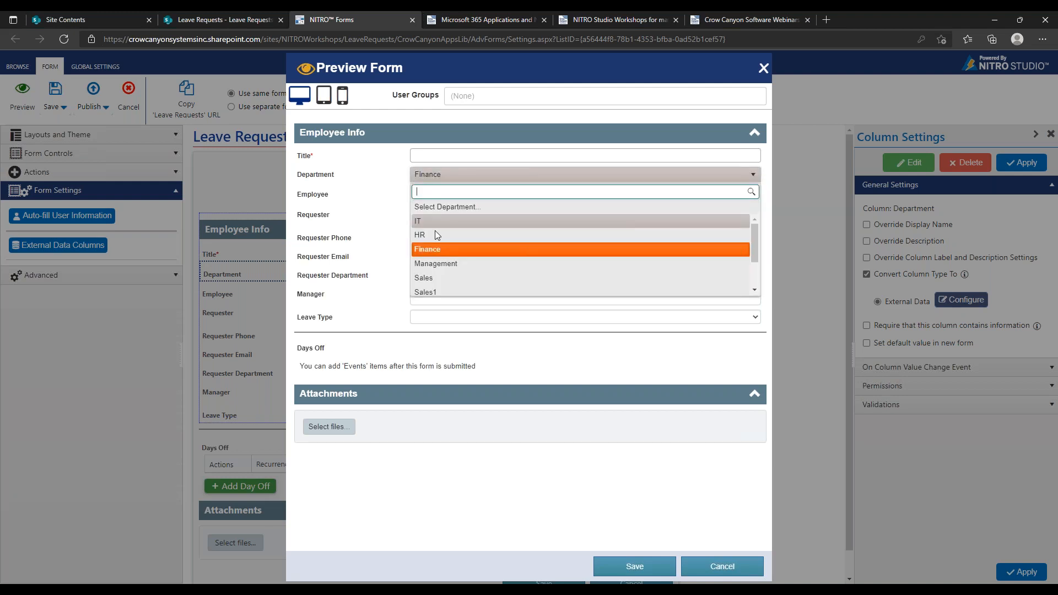
pyautogui.click(437, 279)
pyautogui.click(432, 197)
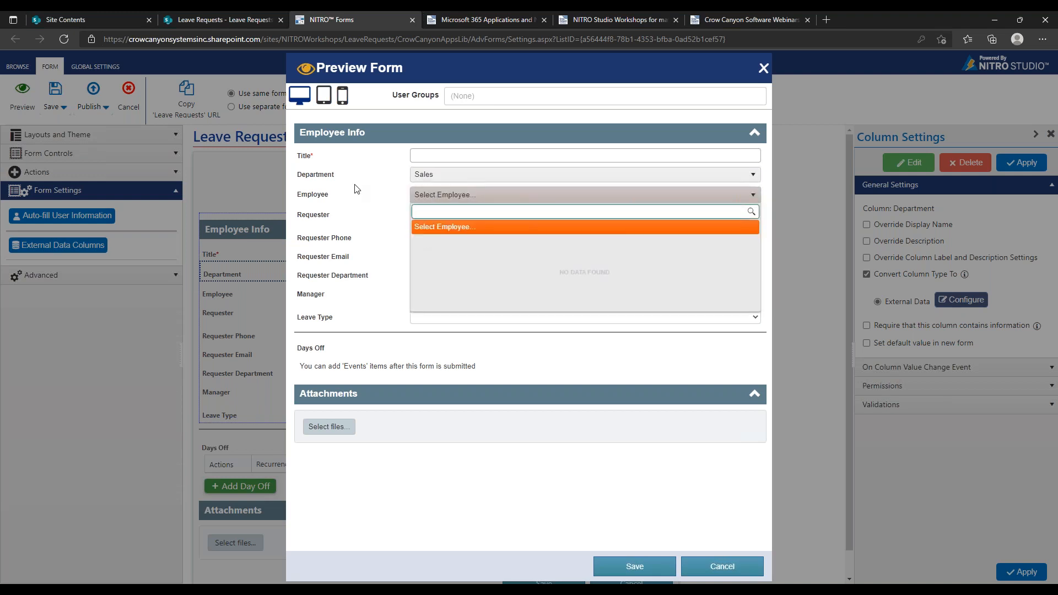
pyautogui.click(373, 199)
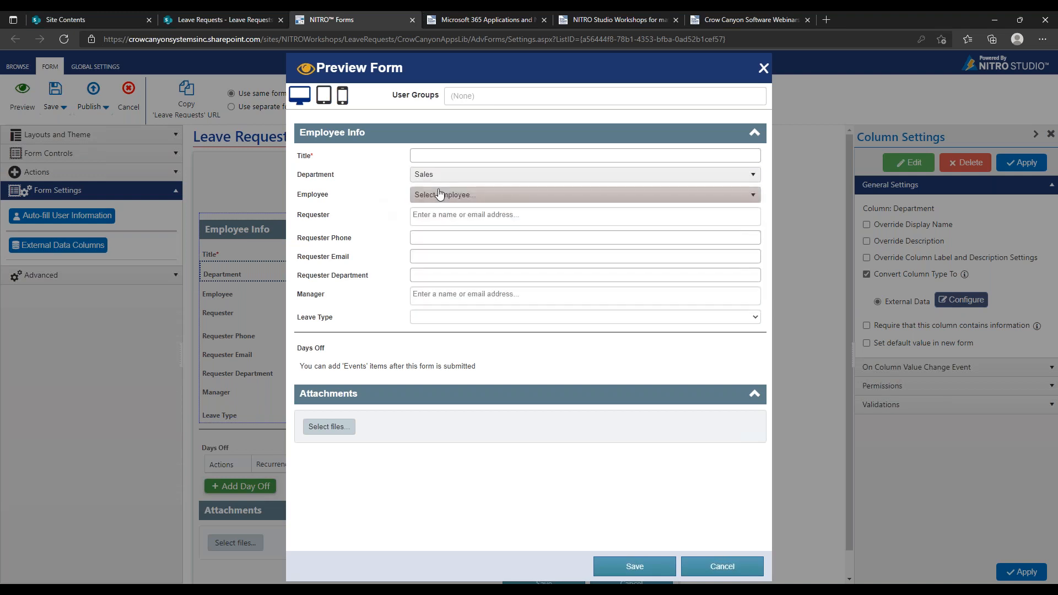
pyautogui.click(440, 176)
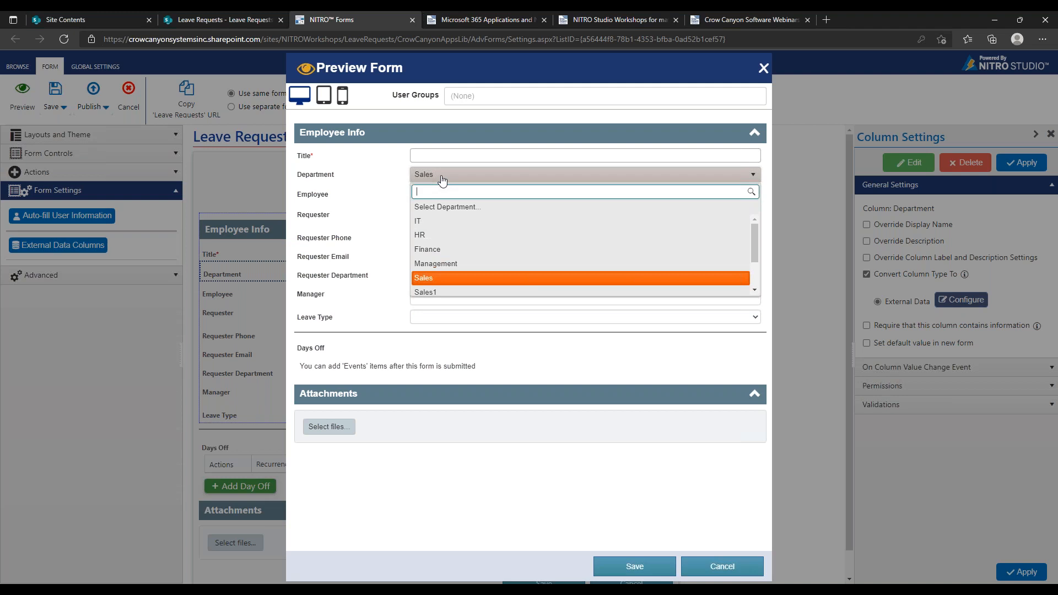
pyautogui.click(392, 192)
pyautogui.click(430, 198)
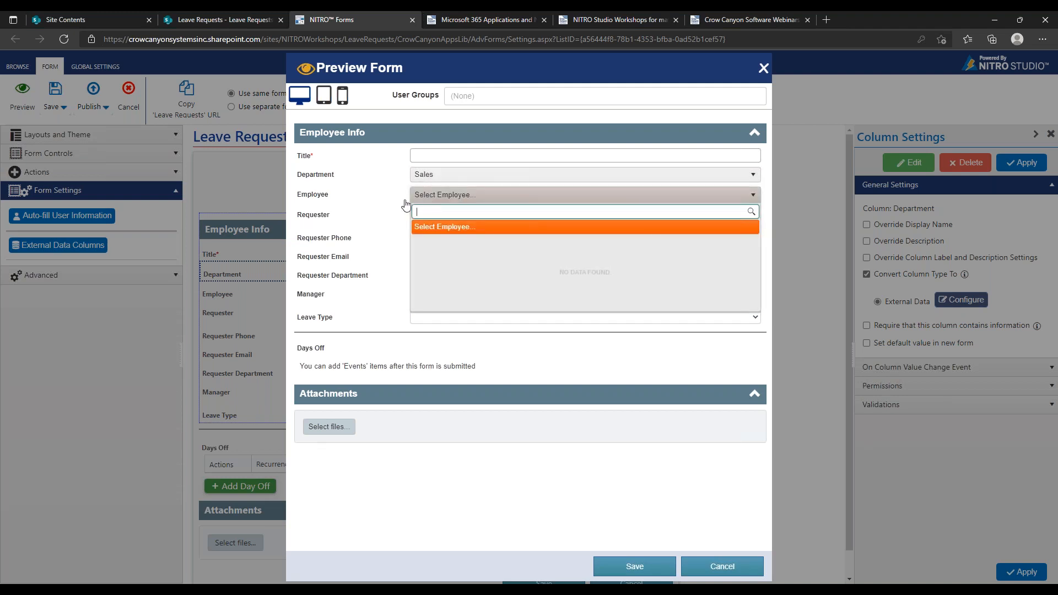
pyautogui.click(383, 207)
# Set the previewed Department back to IT, pick an employee from that department, and close the form preview without saving
pyautogui.click(432, 176)
pyautogui.click(439, 221)
pyautogui.click(446, 198)
pyautogui.click(451, 241)
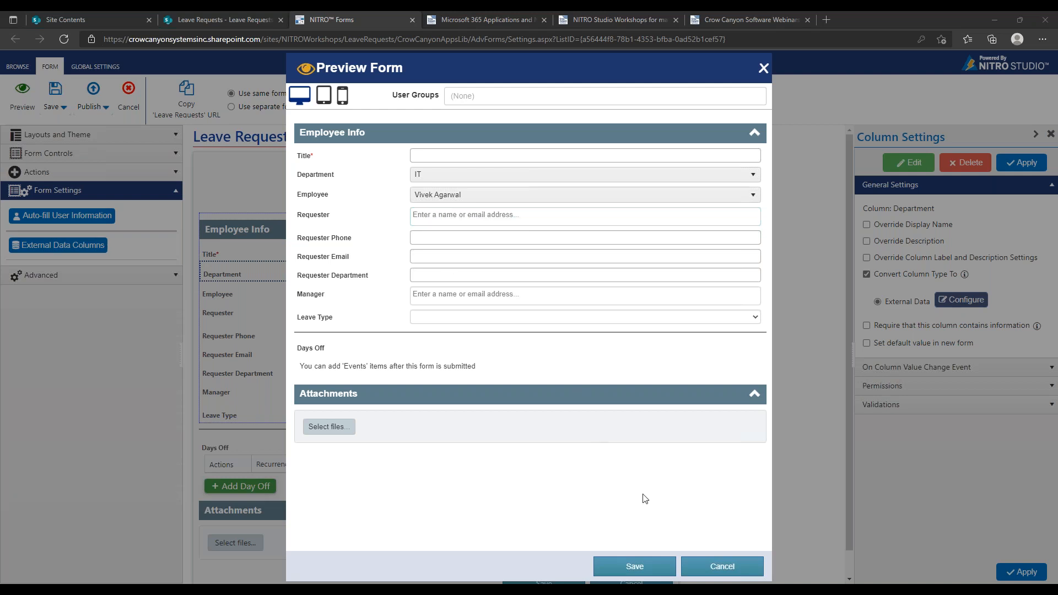
pyautogui.click(719, 567)
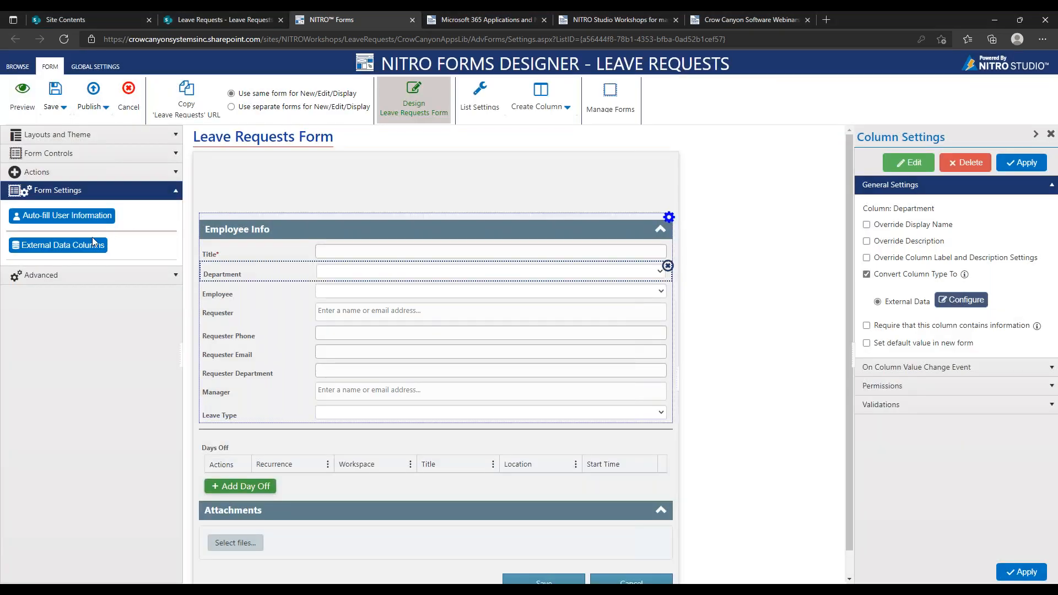
# Create a new external data column configuration with Single Record query output, named Get Employee Info
pyautogui.click(81, 248)
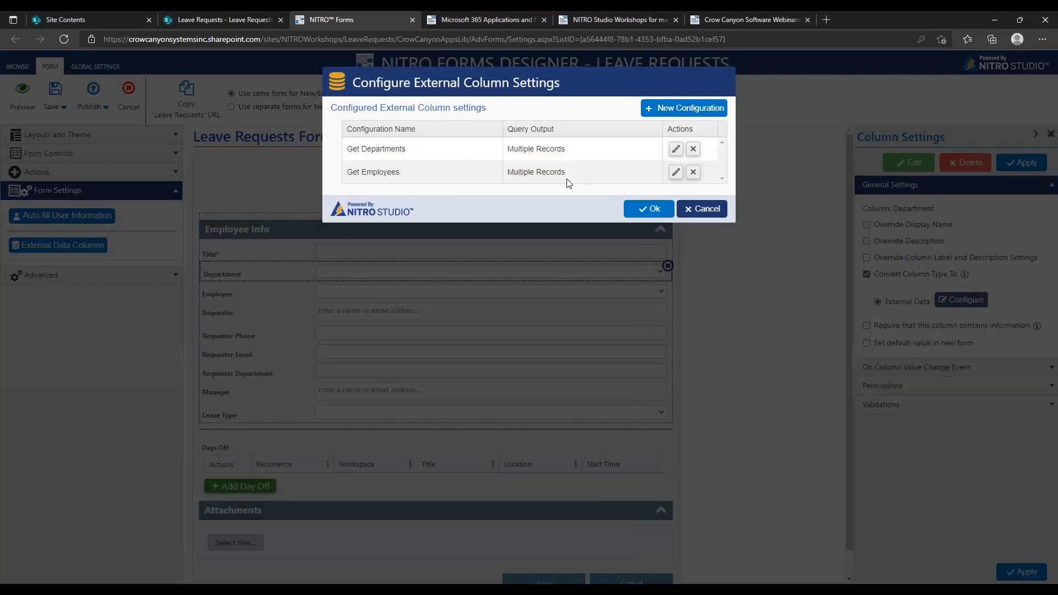
pyautogui.click(664, 111)
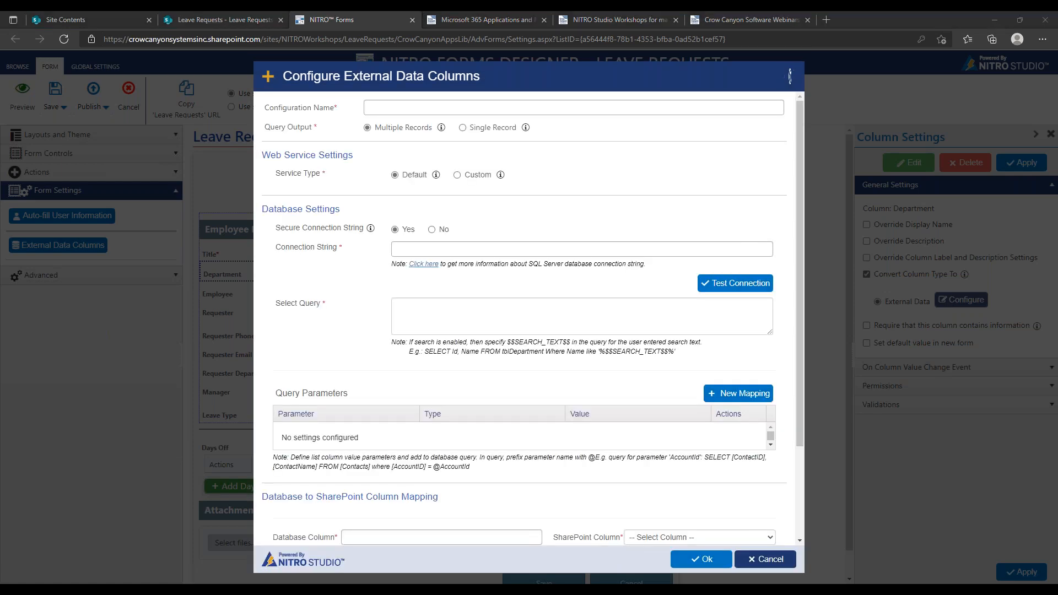
pyautogui.click(503, 129)
pyautogui.click(477, 110)
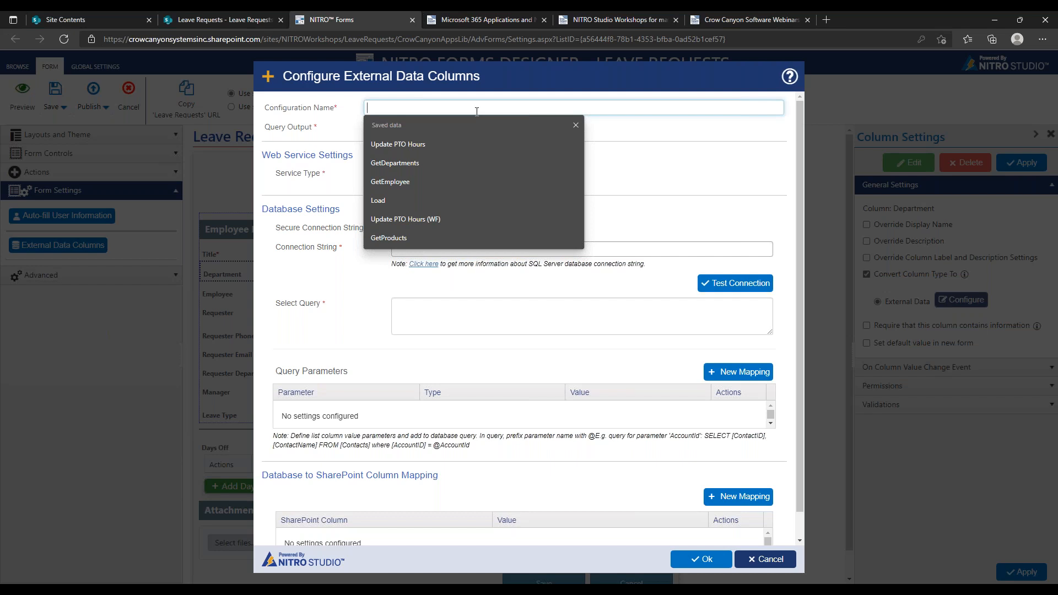
pyautogui.write('Get Employee Info')
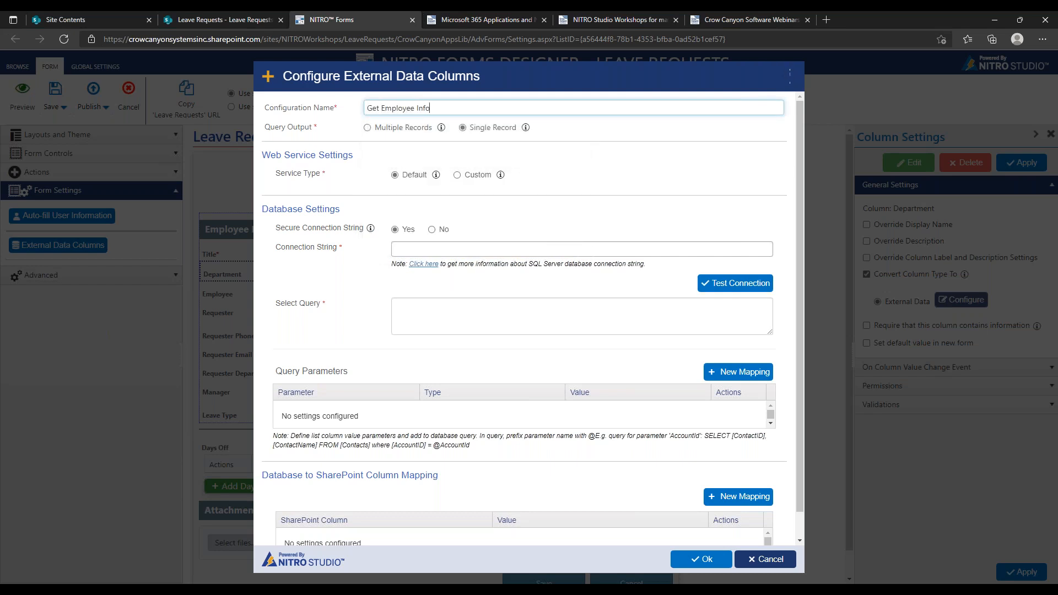
pyautogui.moveTo(474, 129); pyautogui.dragTo(512, 134)
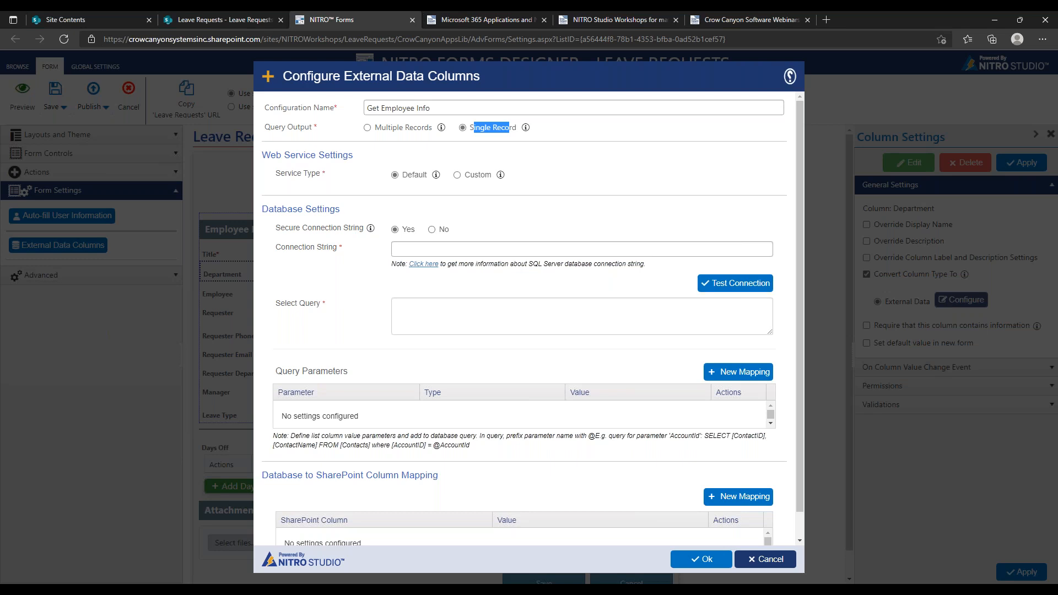
# Paste the copied database connection string into the secure Connection String field and test the connection
pyautogui.hotkey('alt', 'Tab')
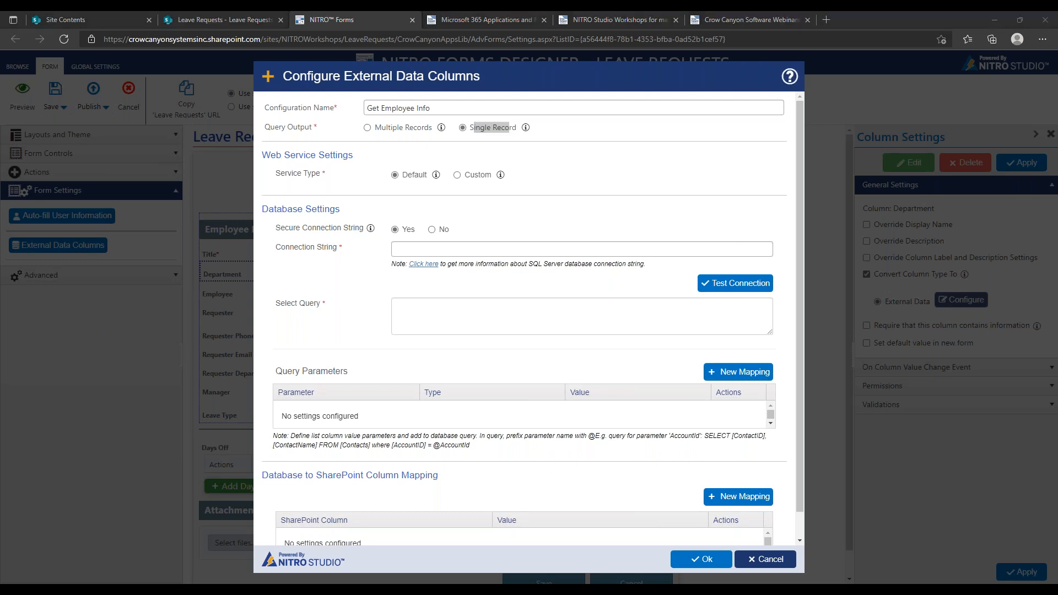
pyautogui.click(735, 250)
pyautogui.hotkey('ctrl', 'v')
pyautogui.click(747, 285)
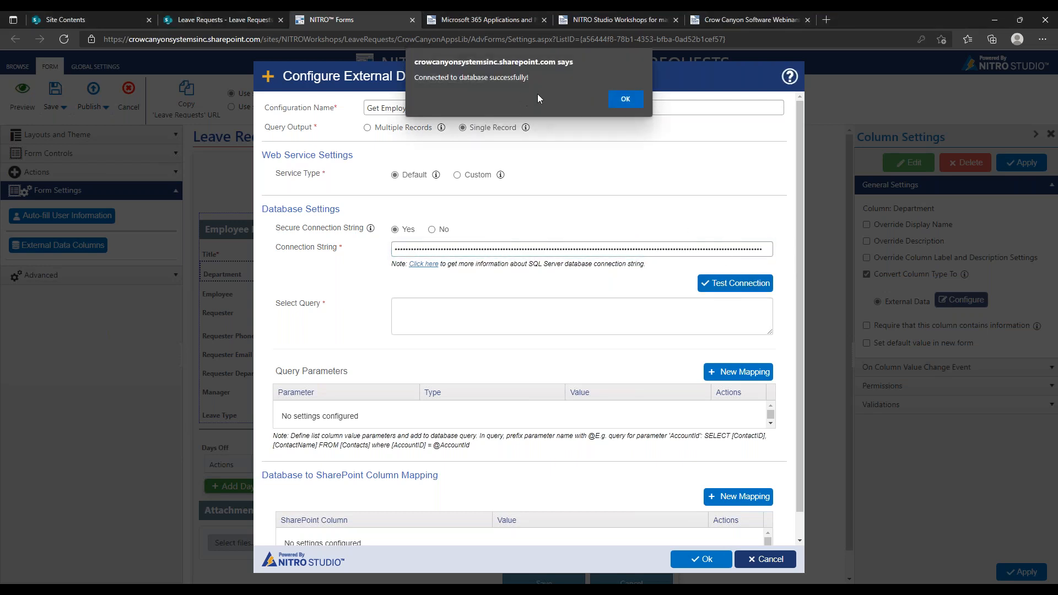
pyautogui.click(623, 97)
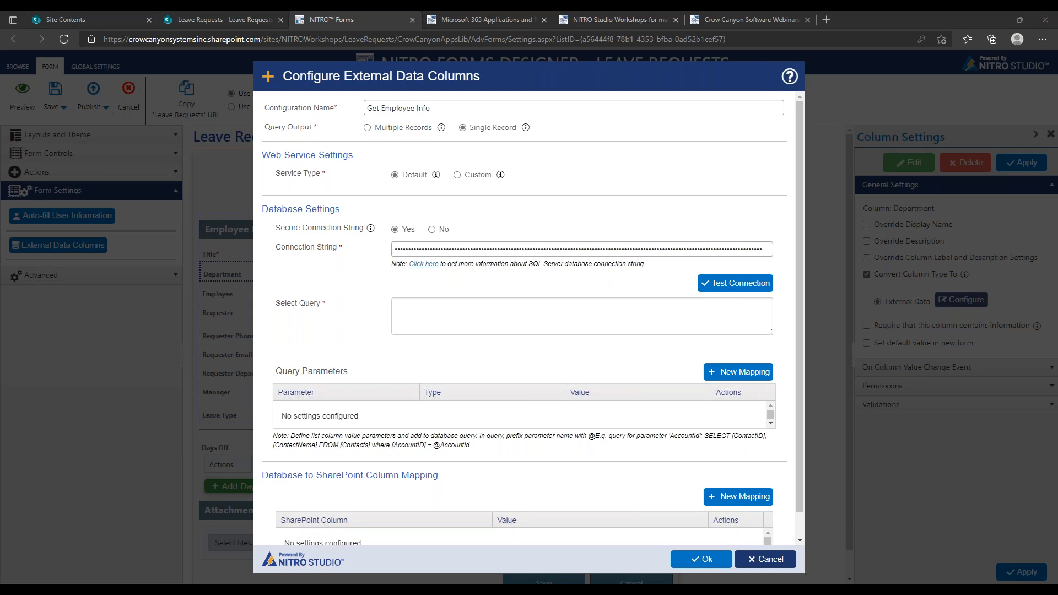
pyautogui.click(477, 304)
pyautogui.write('Select [Name], [Phone], [Email], [Address] from [dbo].[ExData_tblEmployee] where Id=@ID')
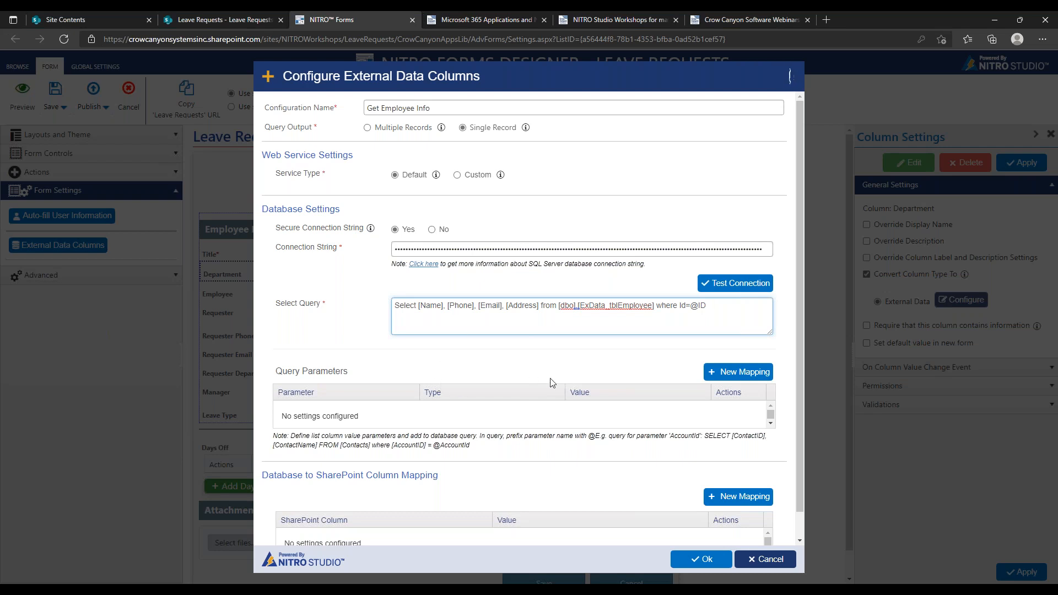
pyautogui.moveTo(799, 320); pyautogui.dragTo(792, 368)
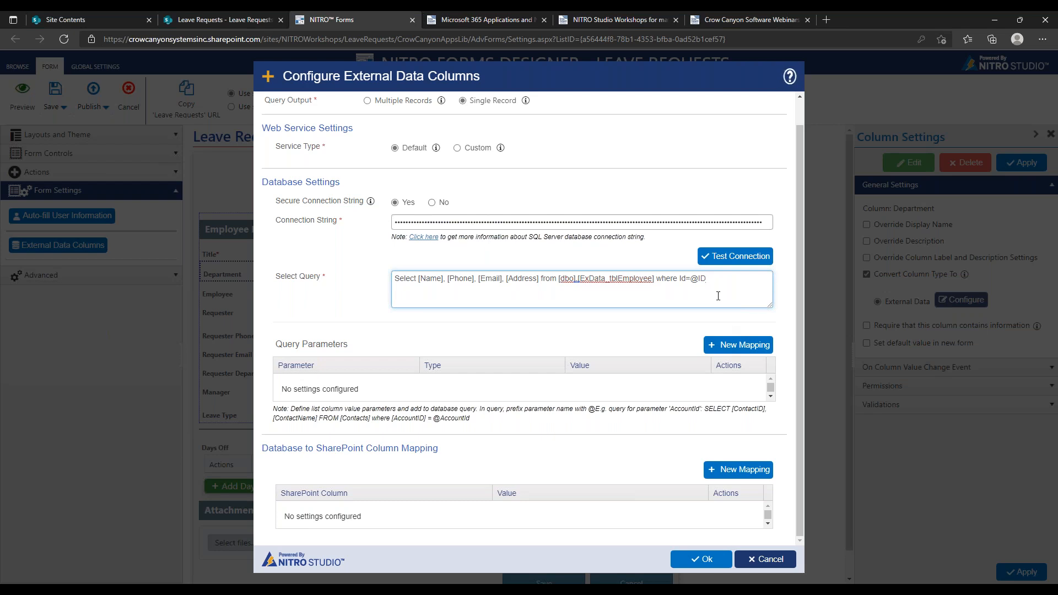
pyautogui.moveTo(683, 278); pyautogui.dragTo(711, 279)
pyautogui.click(693, 277)
pyautogui.click(710, 278)
# Add a query parameter mapping named ID, of type Number, with the EmployeeID column placeholder as its value
pyautogui.click(735, 345)
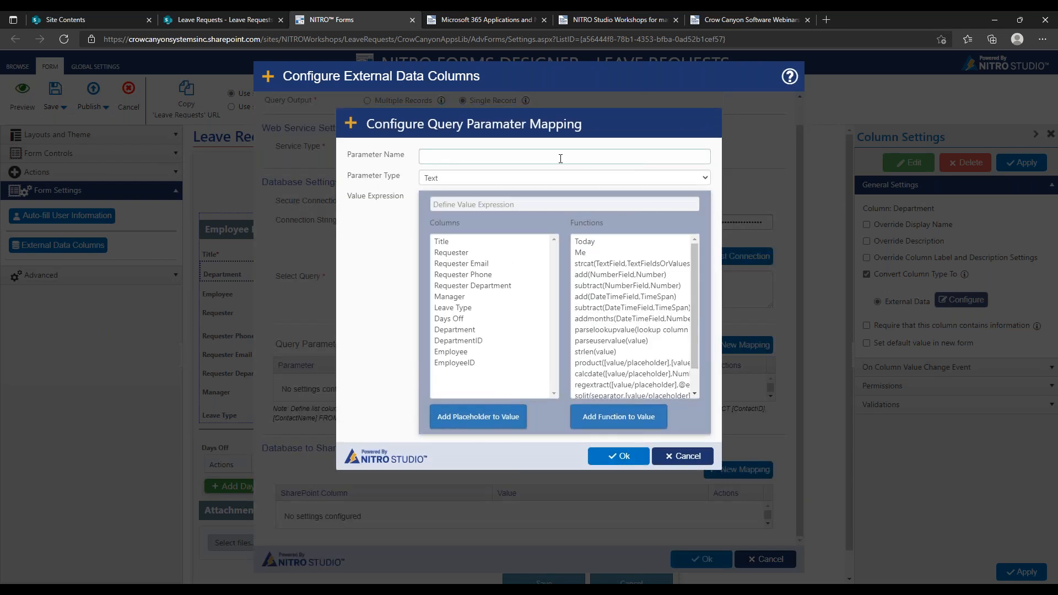
pyautogui.click(560, 158)
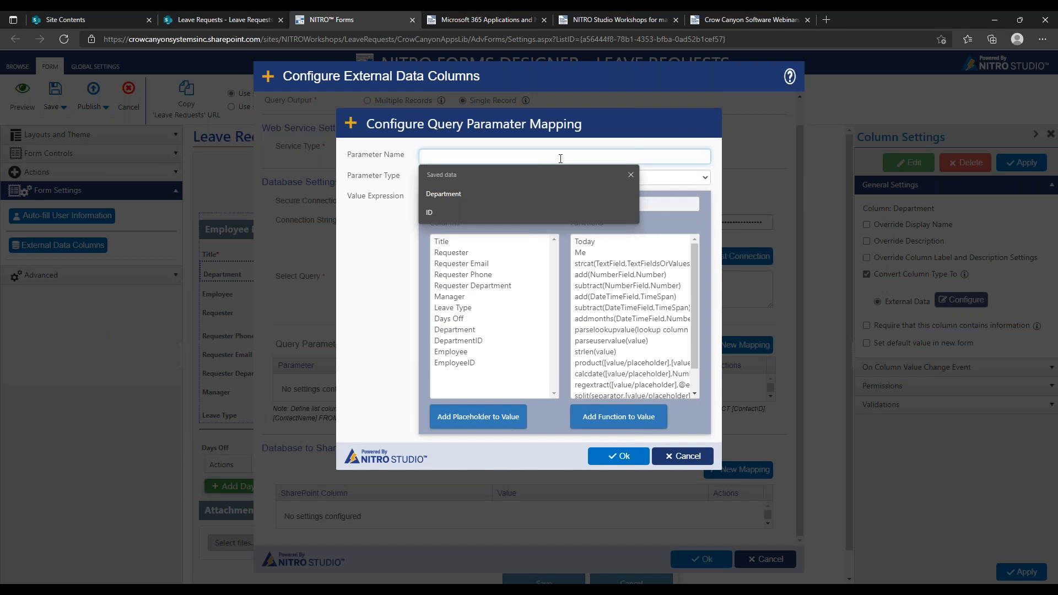
pyautogui.write('ID')
pyautogui.click(551, 178)
pyautogui.click(494, 204)
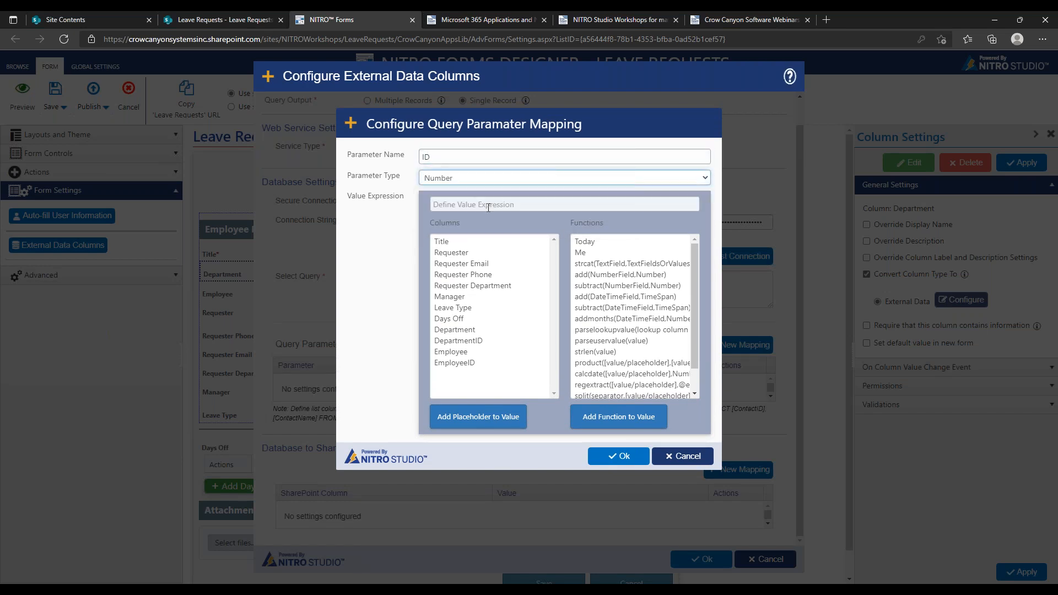
pyautogui.doubleClick(495, 362)
pyautogui.click(610, 456)
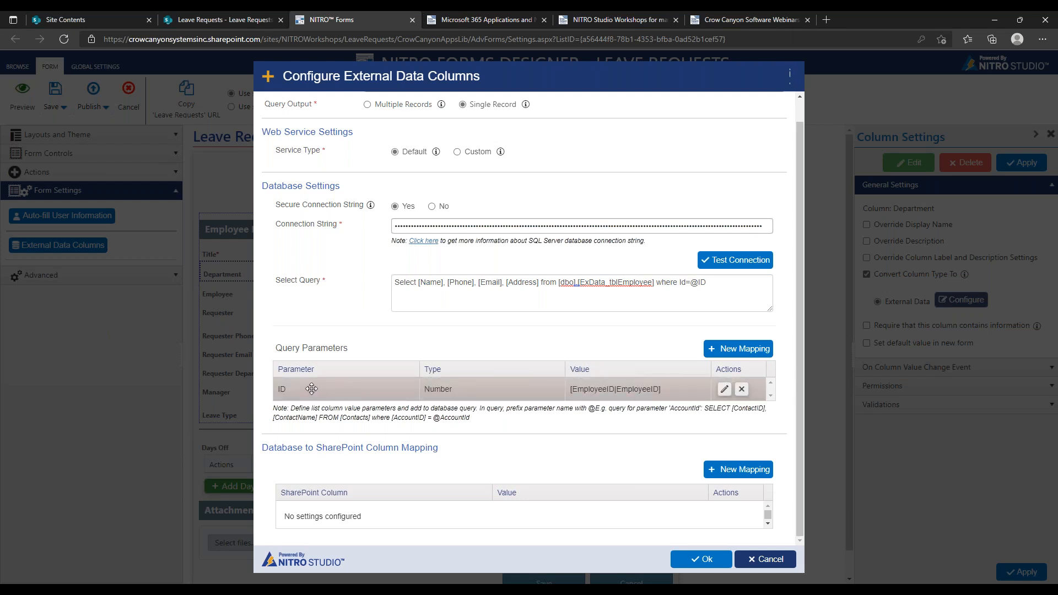
pyautogui.moveTo(708, 283); pyautogui.dragTo(691, 283)
pyautogui.click(595, 284)
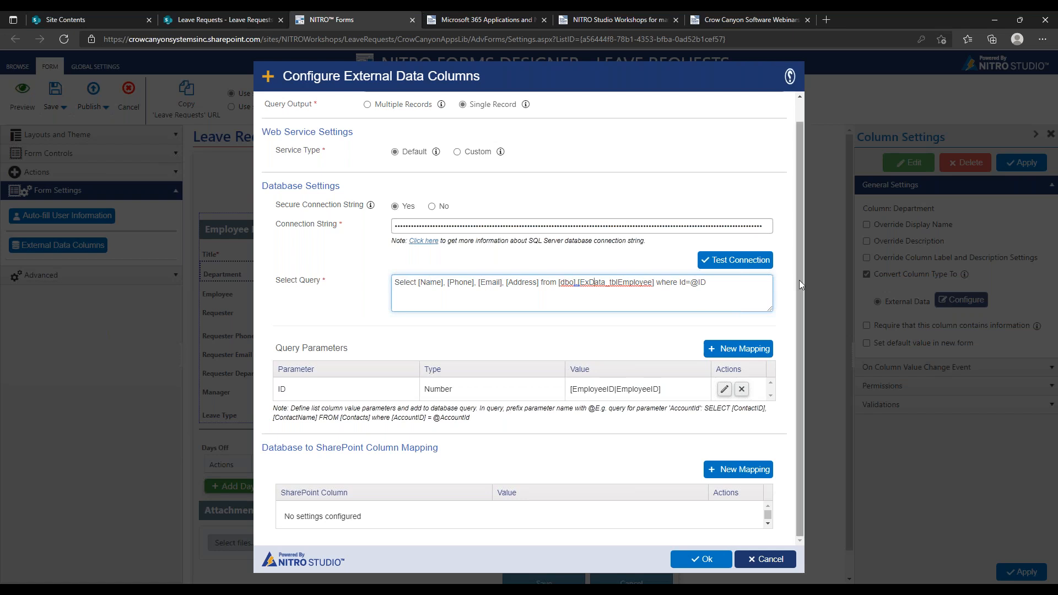
# Add a column mapping that fills the SharePoint column Requester Email with the value expression Email
pyautogui.click(722, 469)
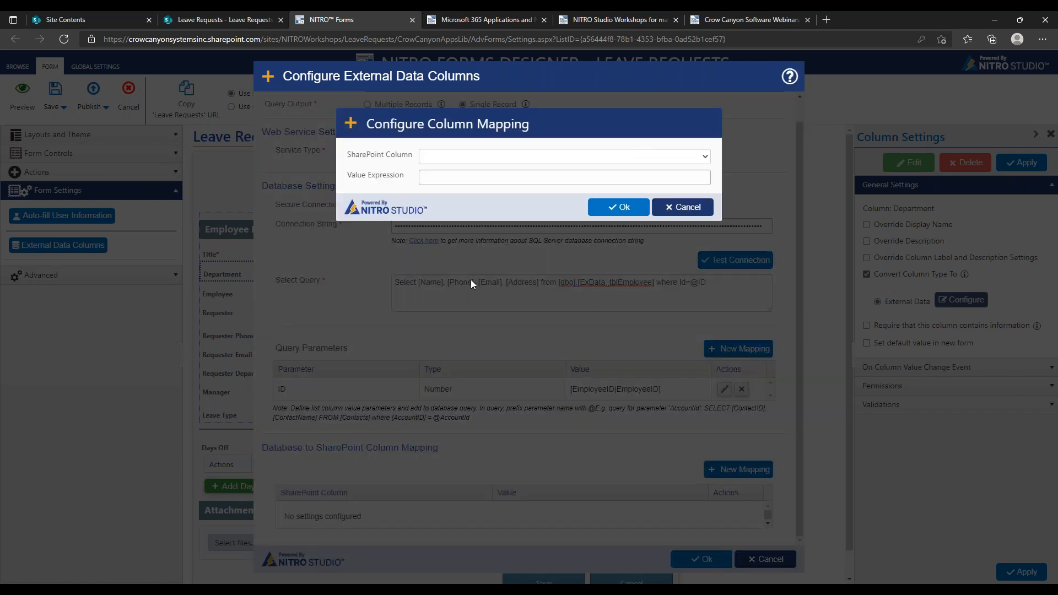
pyautogui.click(515, 158)
pyautogui.click(501, 193)
pyautogui.click(498, 177)
pyautogui.write('Email')
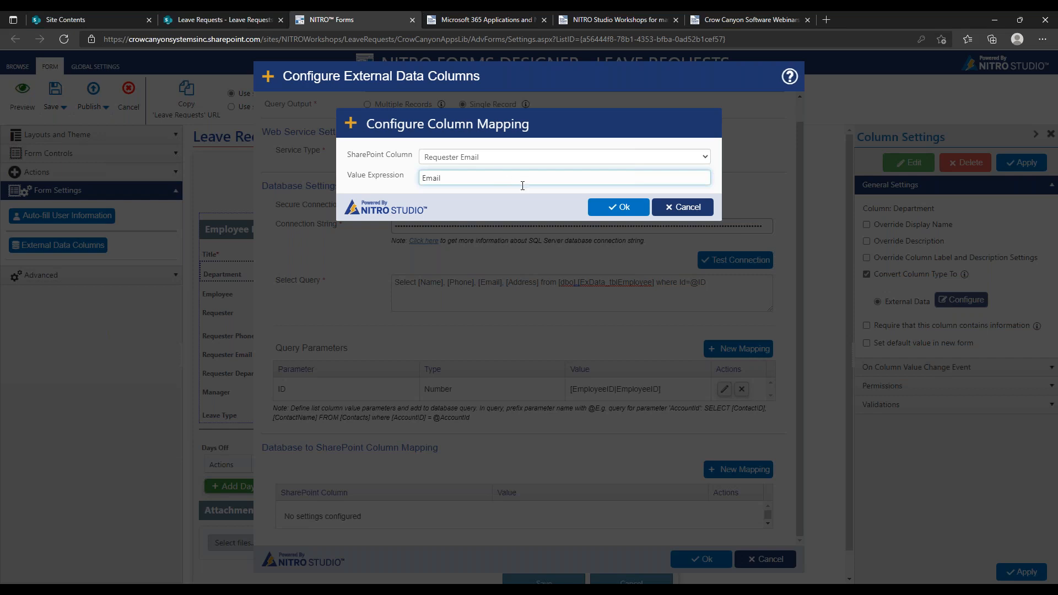
pyautogui.click(618, 206)
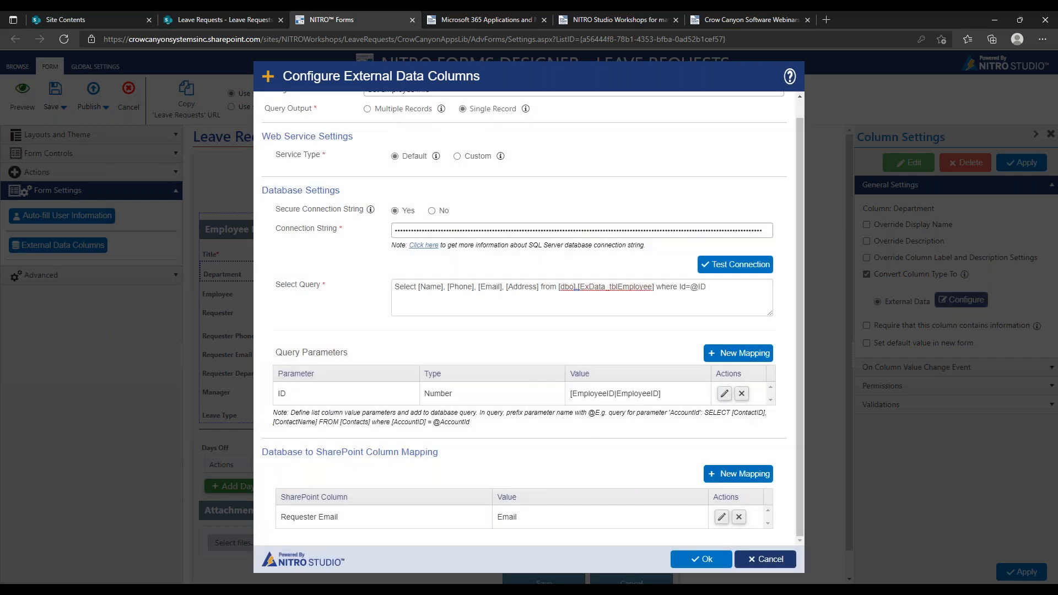
# Add a column mapping that fills the SharePoint column Requester Phone with the value expression Phone
pyautogui.click(738, 474)
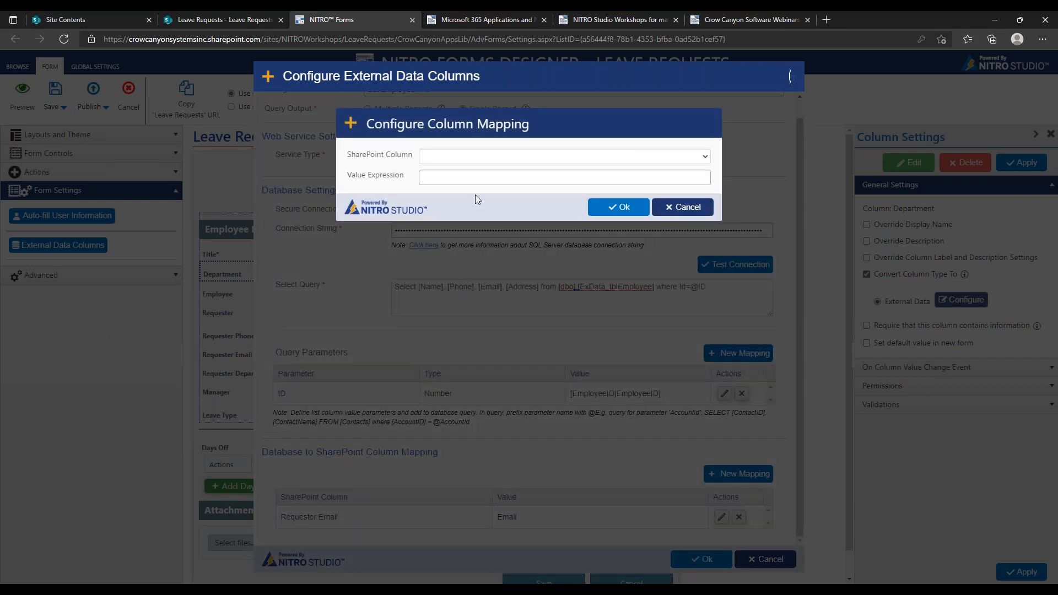
pyautogui.click(482, 160)
pyautogui.click(478, 209)
pyautogui.click(573, 178)
pyautogui.write('Phone')
pyautogui.click(609, 199)
pyautogui.scroll(-1, 798, 421)
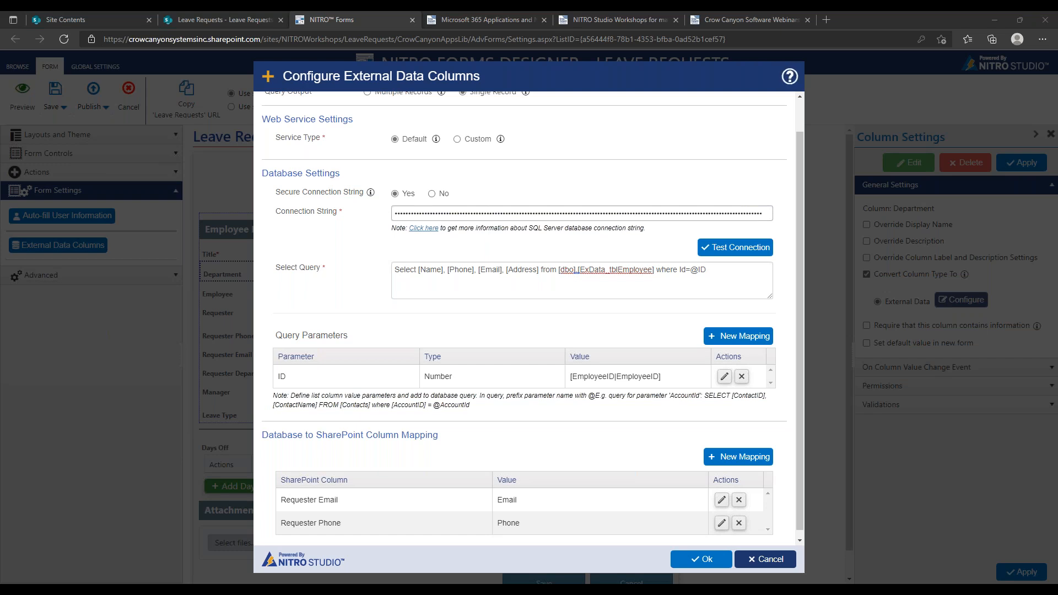
# Change the Requester Email mapping's value expression to the placeholder [Email|Email]
pyautogui.click(721, 499)
pyautogui.click(437, 182)
pyautogui.moveTo(438, 182); pyautogui.dragTo(420, 177)
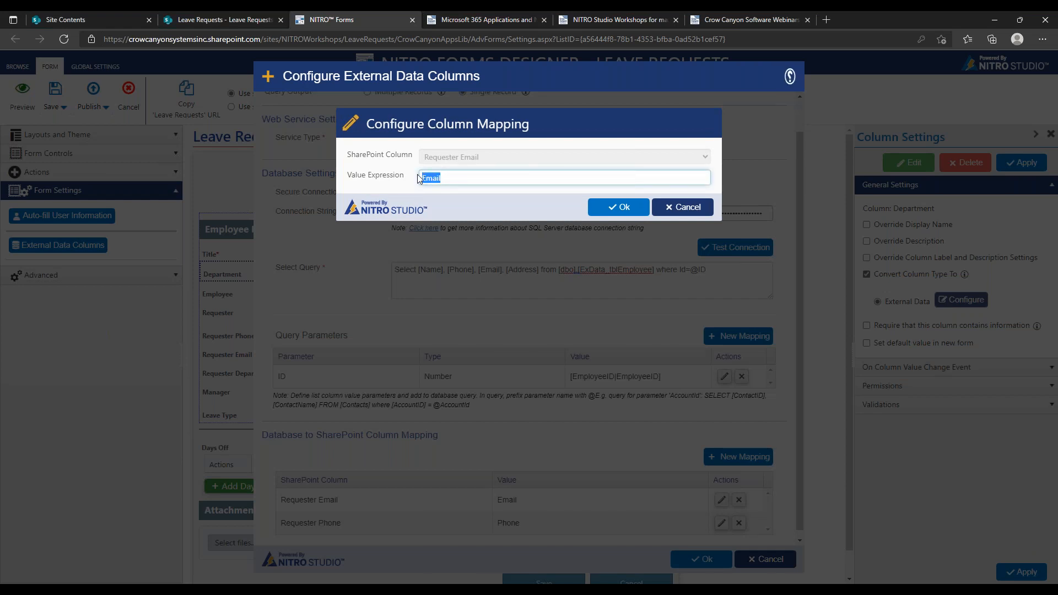
pyautogui.press('BackSpace')
pyautogui.write('[Emia')
pyautogui.press('BackSpace')
pyautogui.press('BackSpace')
pyautogui.write('ail|Email')
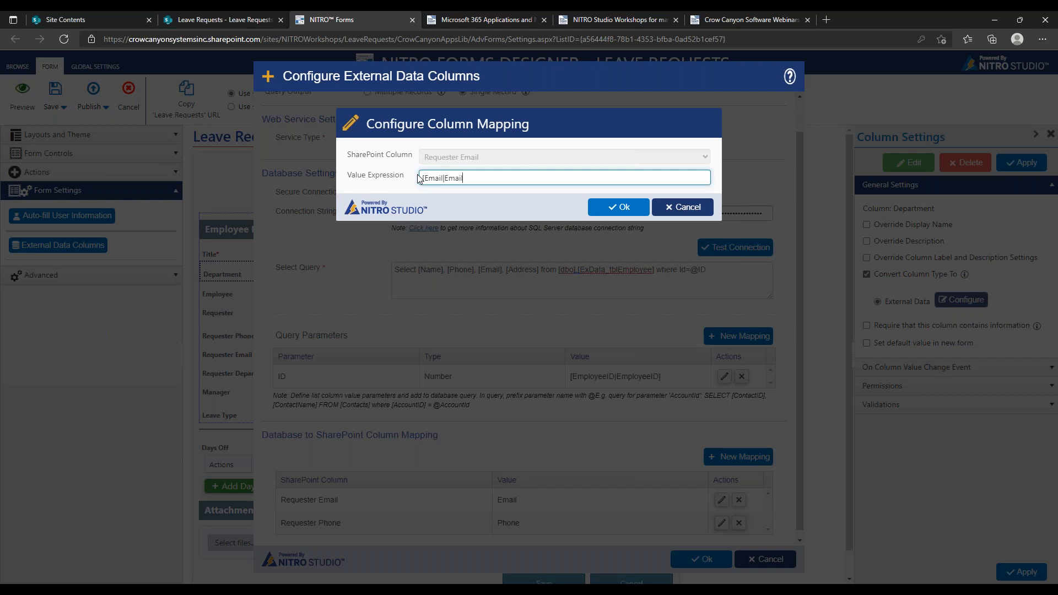
pyautogui.write(']')
pyautogui.click(603, 210)
# Change the Requester Phone mapping's value expression to the placeholder [Phone|Phone]
pyautogui.click(721, 523)
pyautogui.moveTo(463, 178); pyautogui.dragTo(355, 184)
pyautogui.write('[Phone|Phone')
pyautogui.click(618, 207)
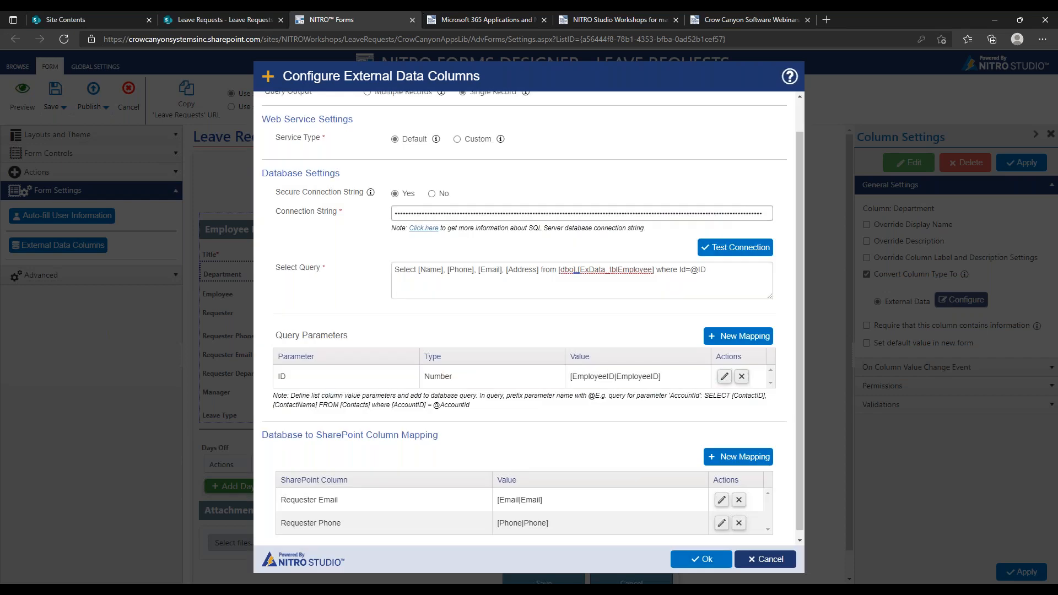
# Add a column mapping that fills the SharePoint column Requester Department with the value expression [Department|Department]
pyautogui.click(722, 460)
pyautogui.click(463, 157)
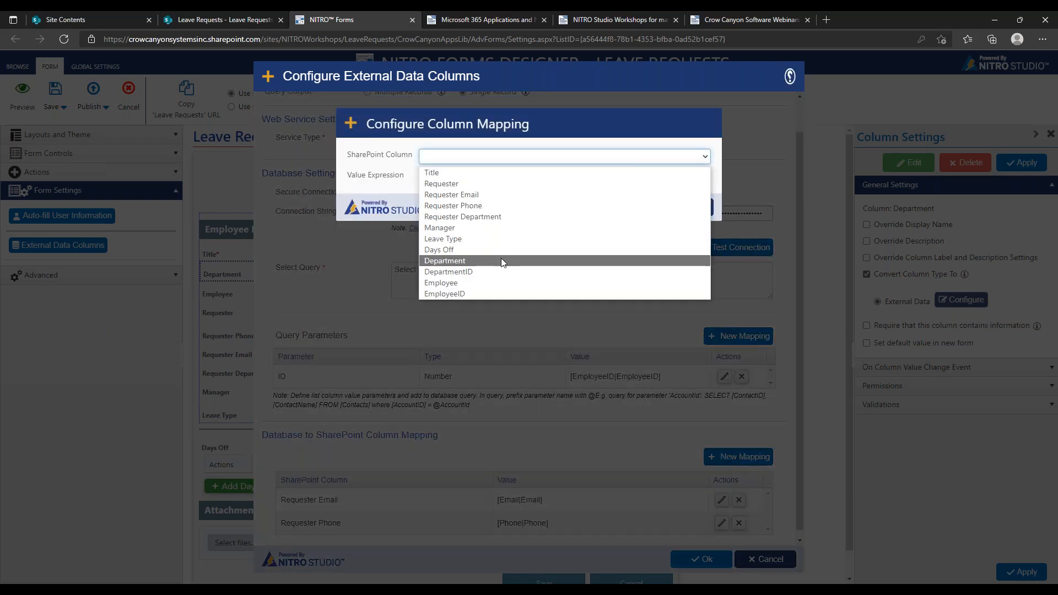
pyautogui.click(472, 215)
pyautogui.click(463, 157)
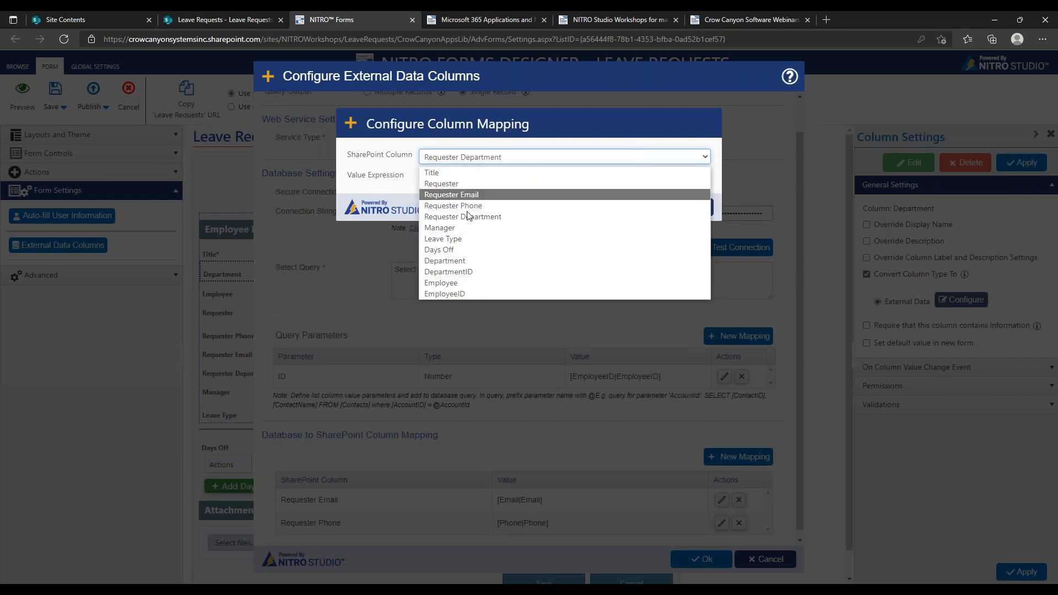
pyautogui.click(469, 218)
pyautogui.click(468, 178)
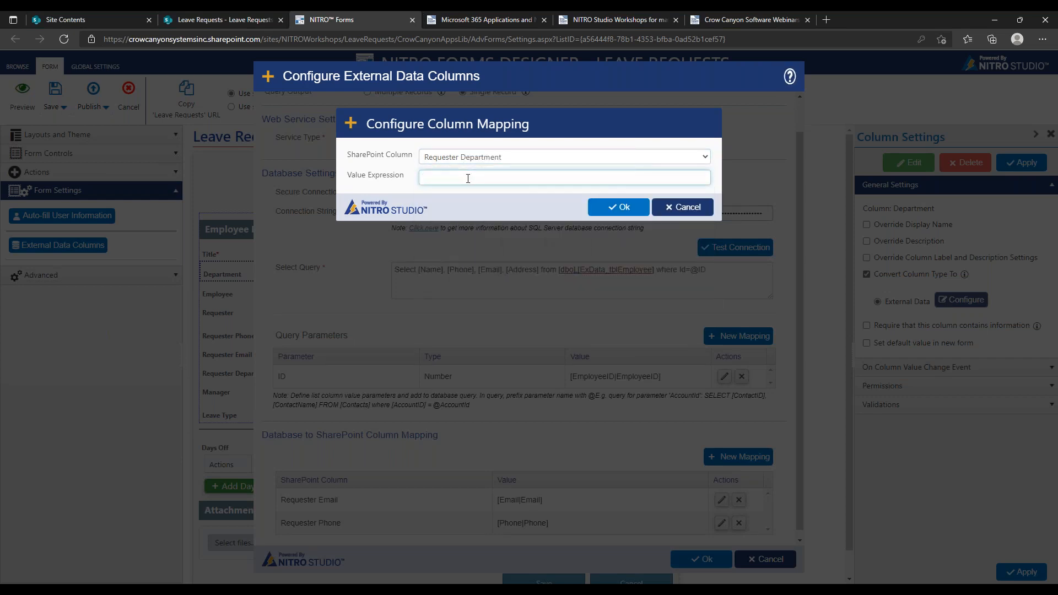
pyautogui.hotkey('ctrl', 'shift', 'd')
pyautogui.write('e')
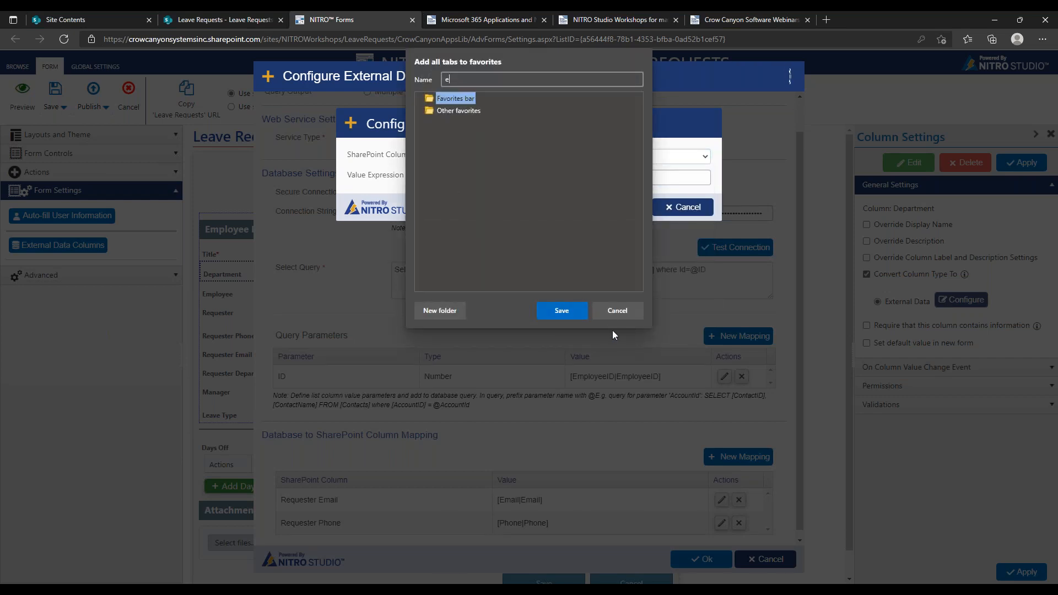
pyautogui.click(617, 310)
pyautogui.write('[Depa')
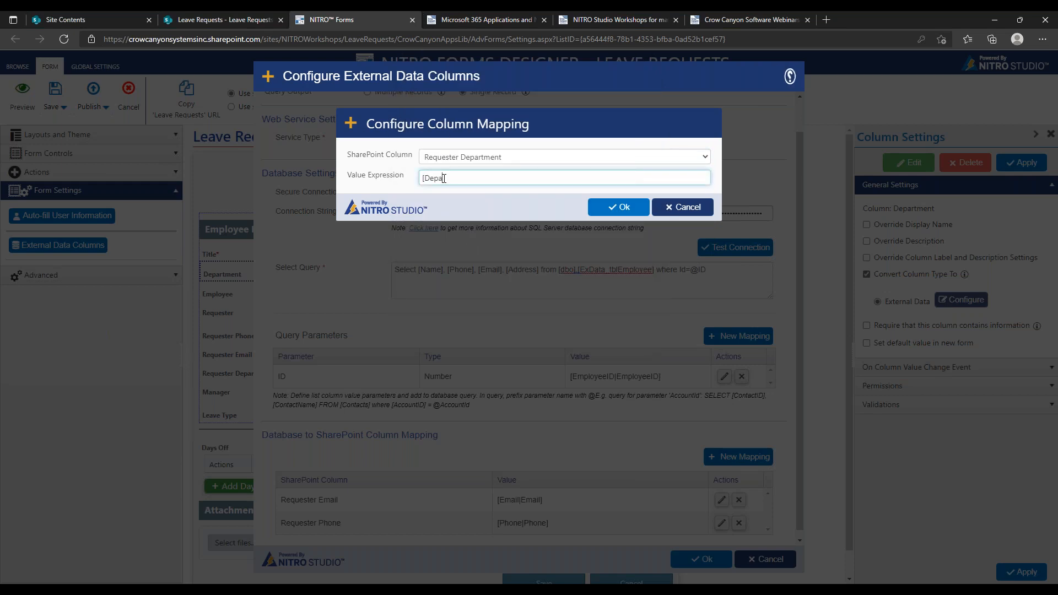
pyautogui.write('rtment|Department]')
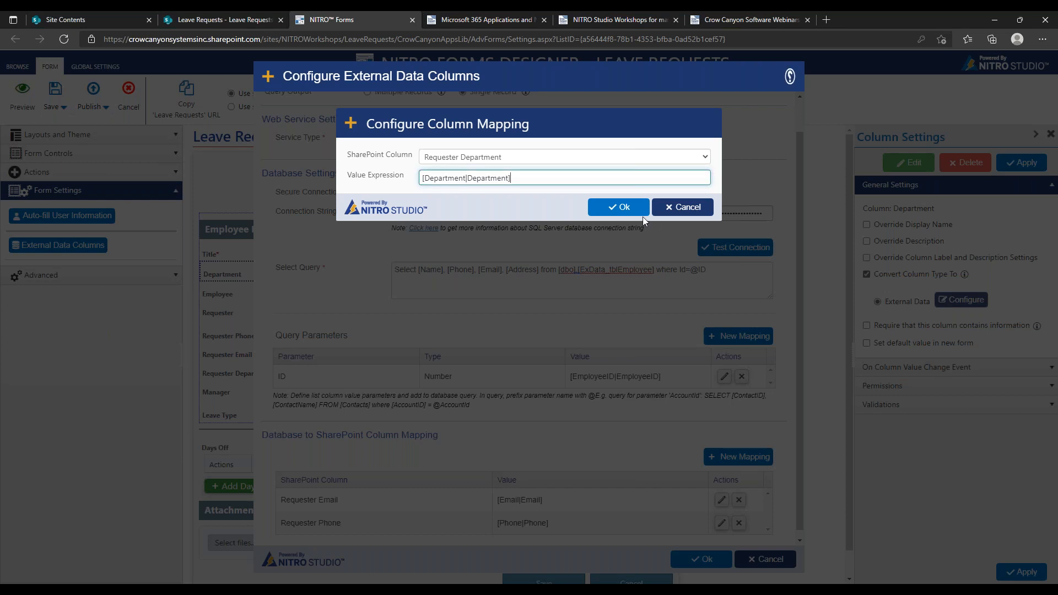
pyautogui.click(628, 207)
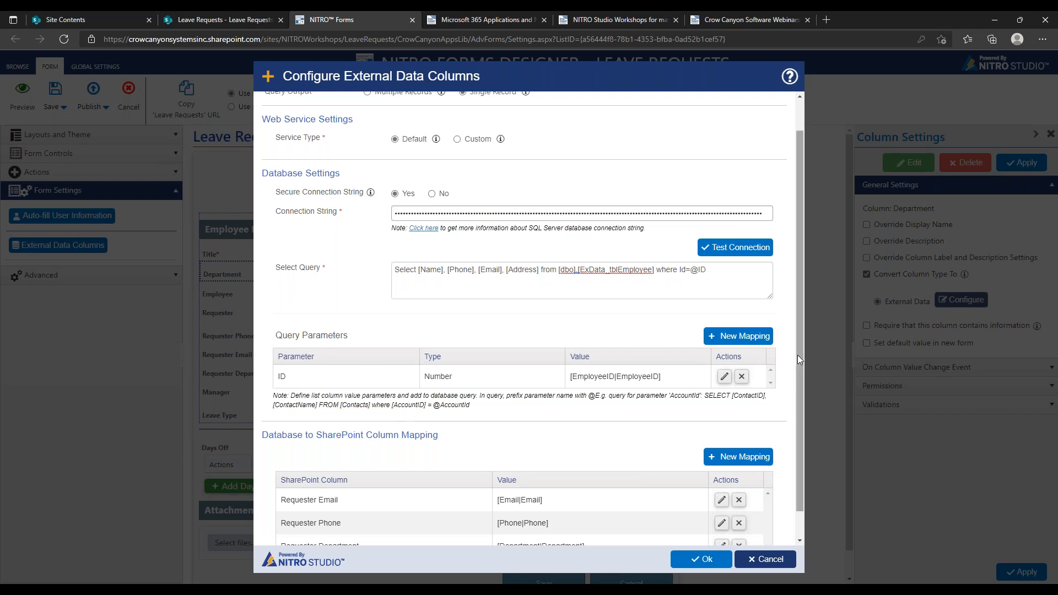
# Confirm the employee details configuration and the external column settings, and save the Leave Requests form
pyautogui.scroll(-1, 795, 355)
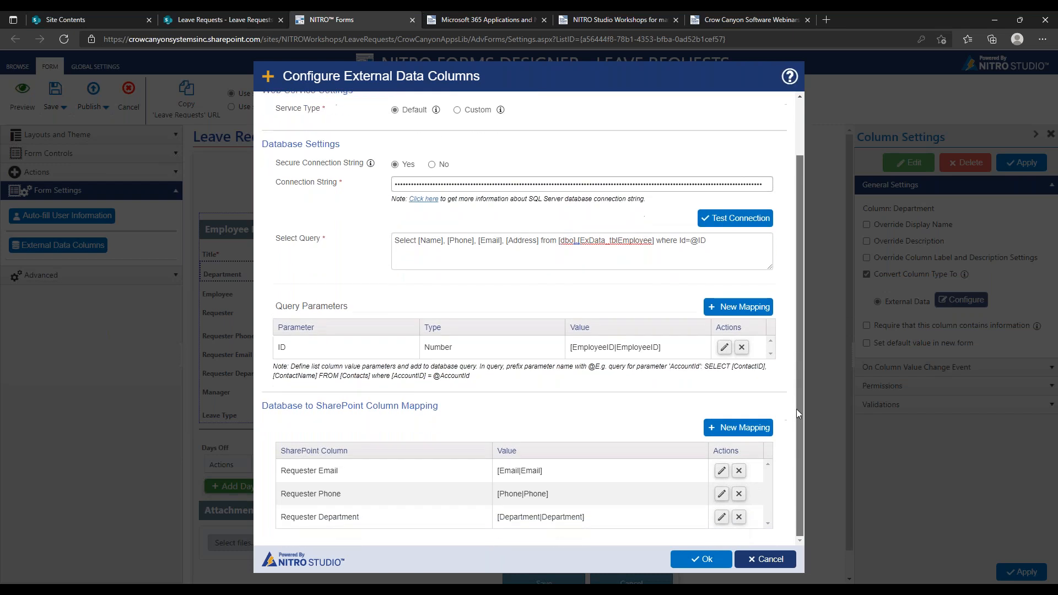
pyautogui.click(709, 559)
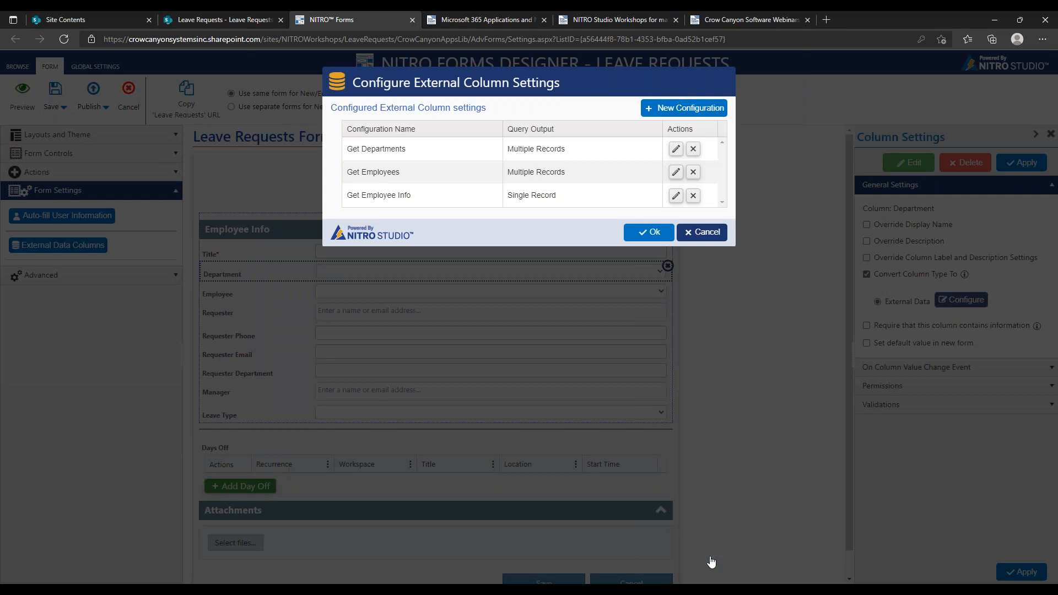
pyautogui.click(648, 233)
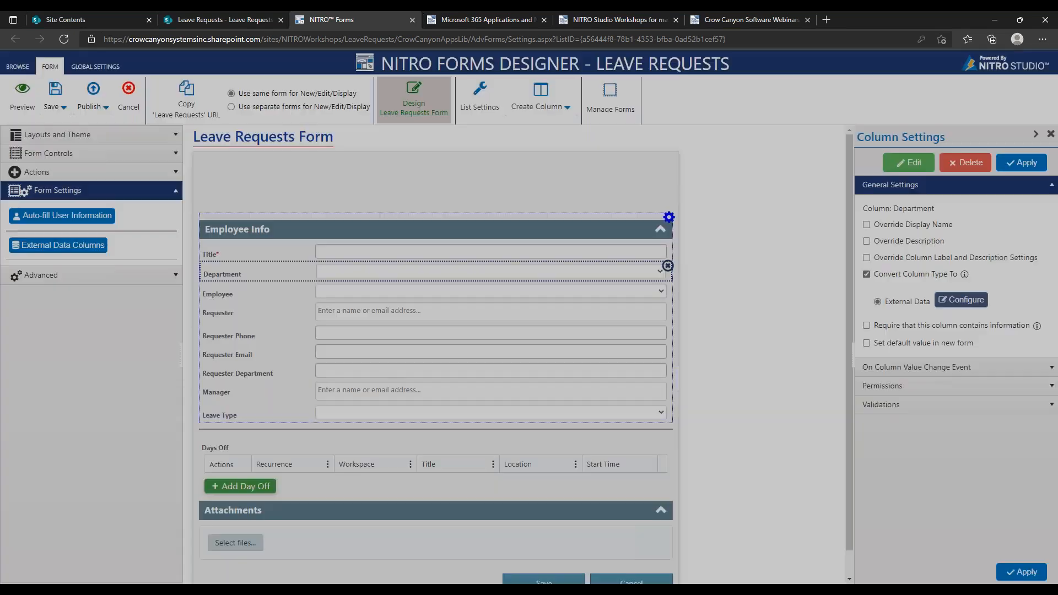
pyautogui.click(55, 91)
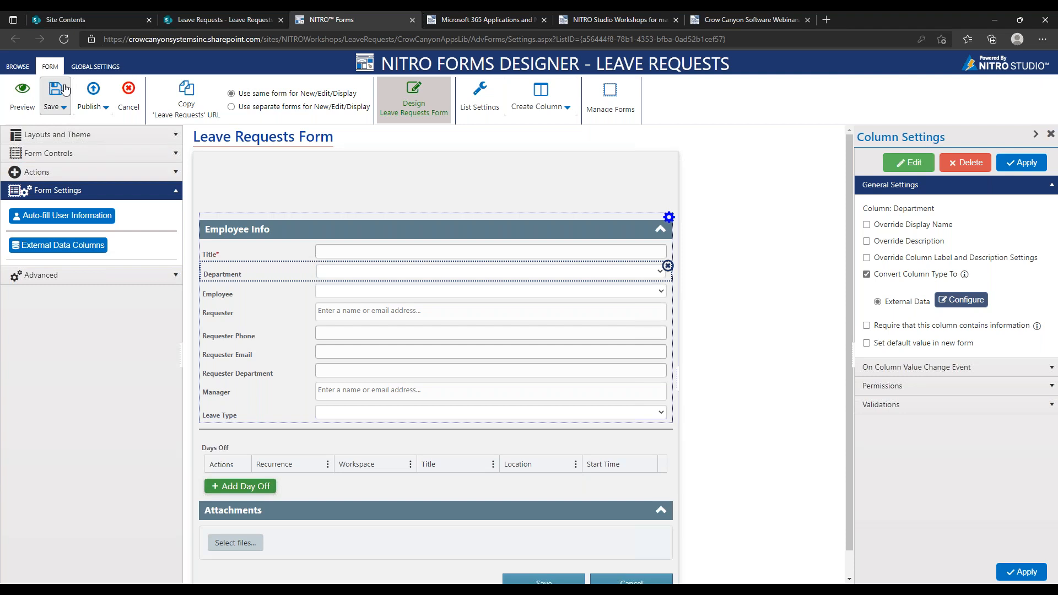
# Preview the New Form, choosing the IT department and one of its employees to test the lookup
pyautogui.click(25, 99)
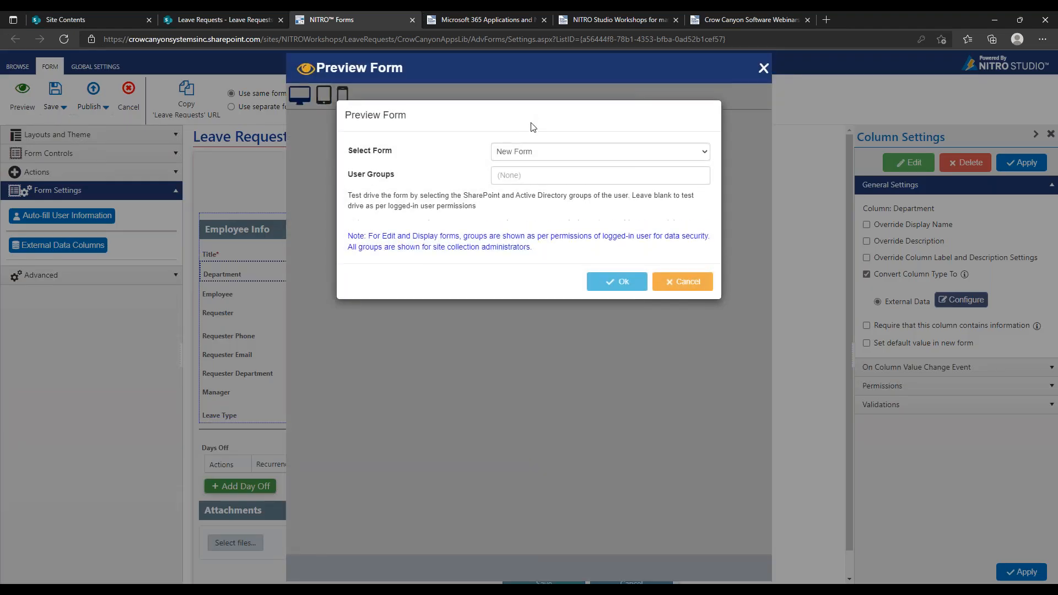
pyautogui.click(598, 281)
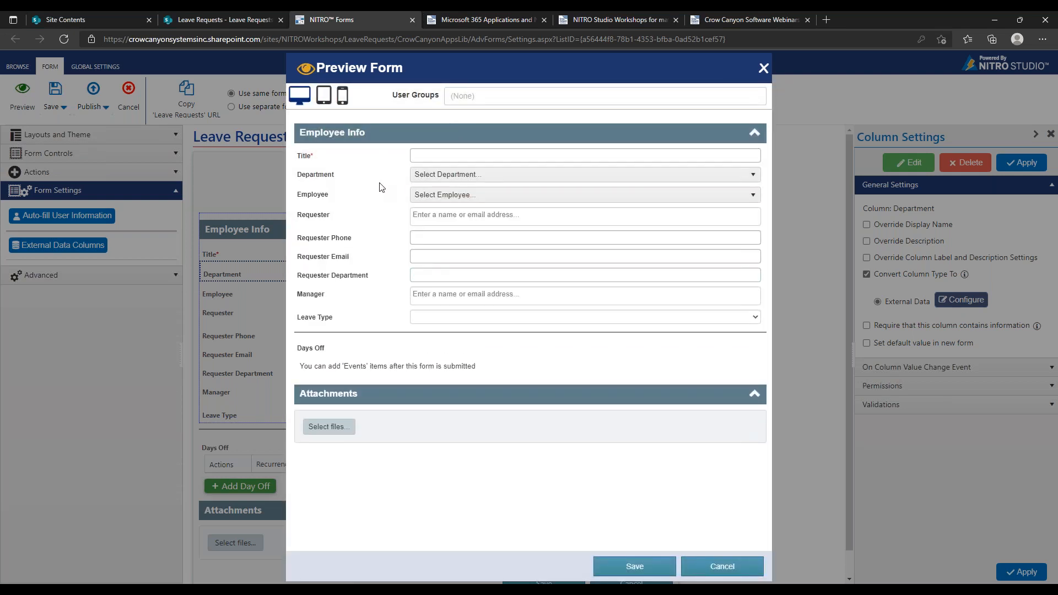
pyautogui.click(415, 178)
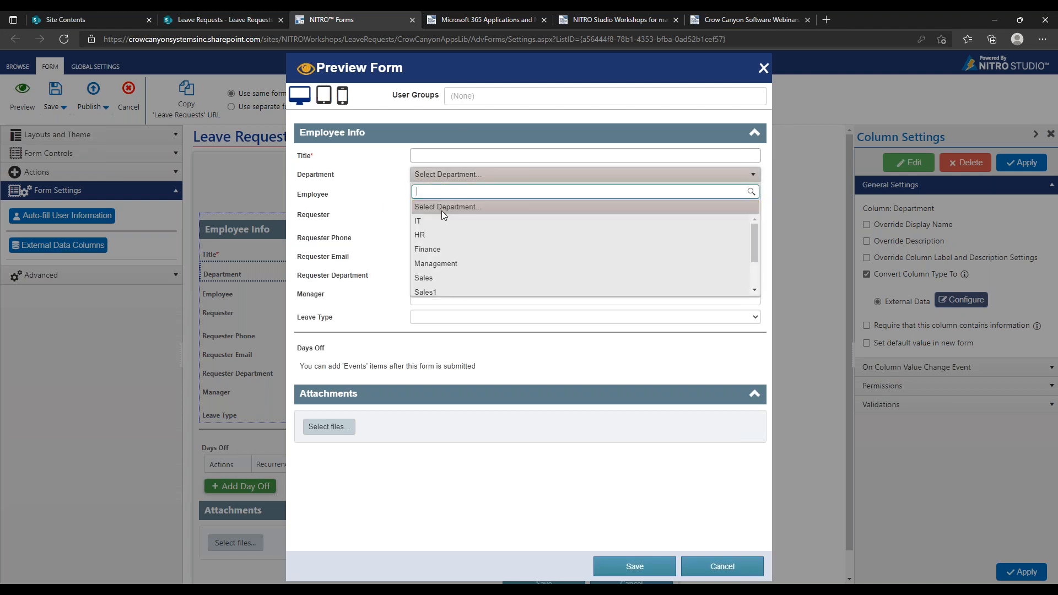
pyautogui.click(444, 222)
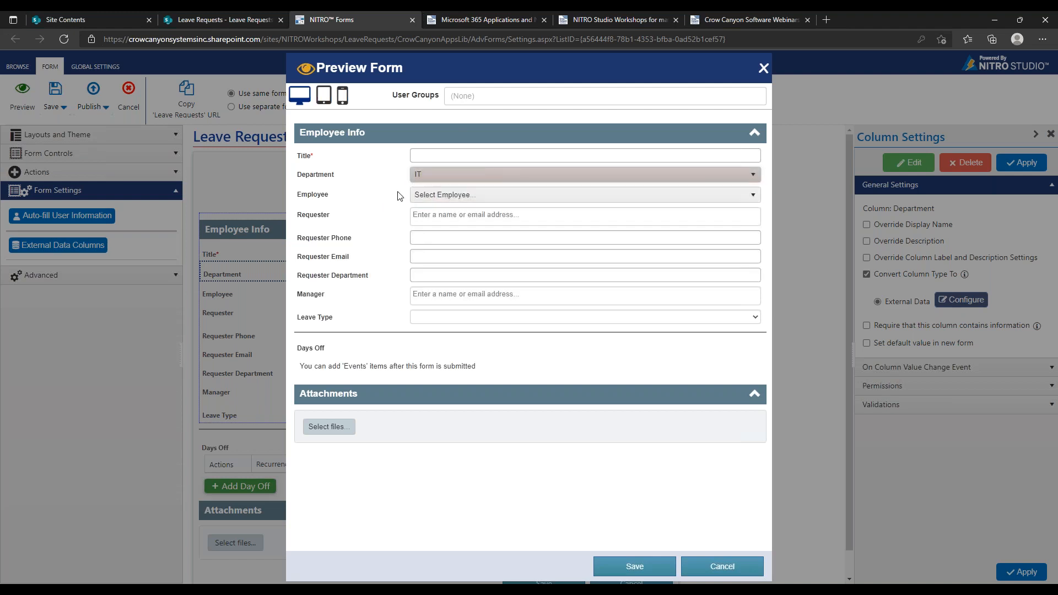
pyautogui.click(455, 197)
pyautogui.click(440, 239)
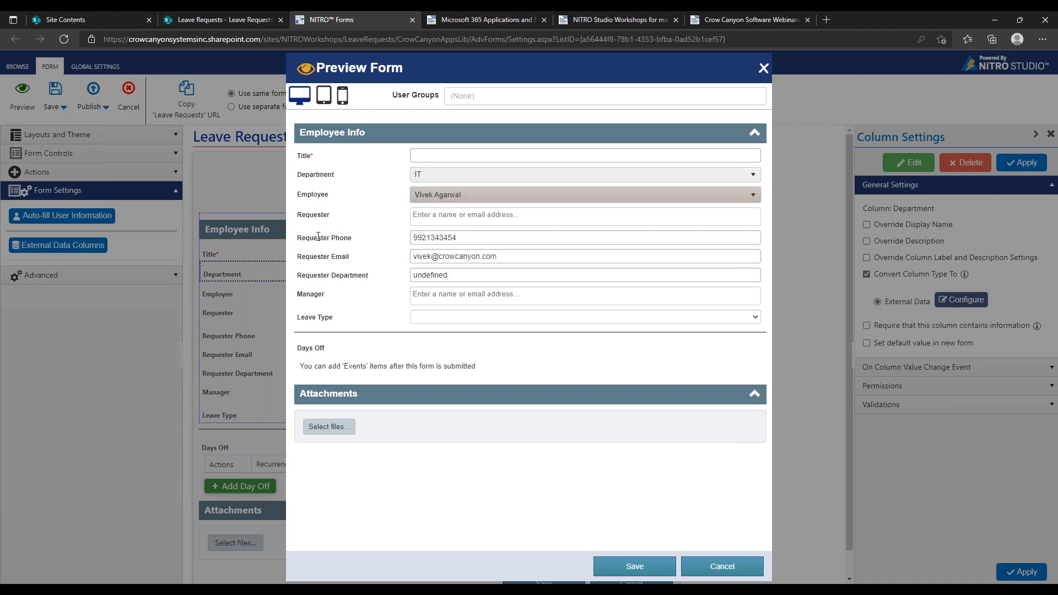
# Check the auto-filled Requester Phone and Requester Department fields, and close the form preview
pyautogui.moveTo(318, 237); pyautogui.dragTo(373, 245)
pyautogui.moveTo(331, 276); pyautogui.dragTo(381, 281)
pyautogui.click(407, 279)
pyautogui.moveTo(490, 273); pyautogui.dragTo(415, 278)
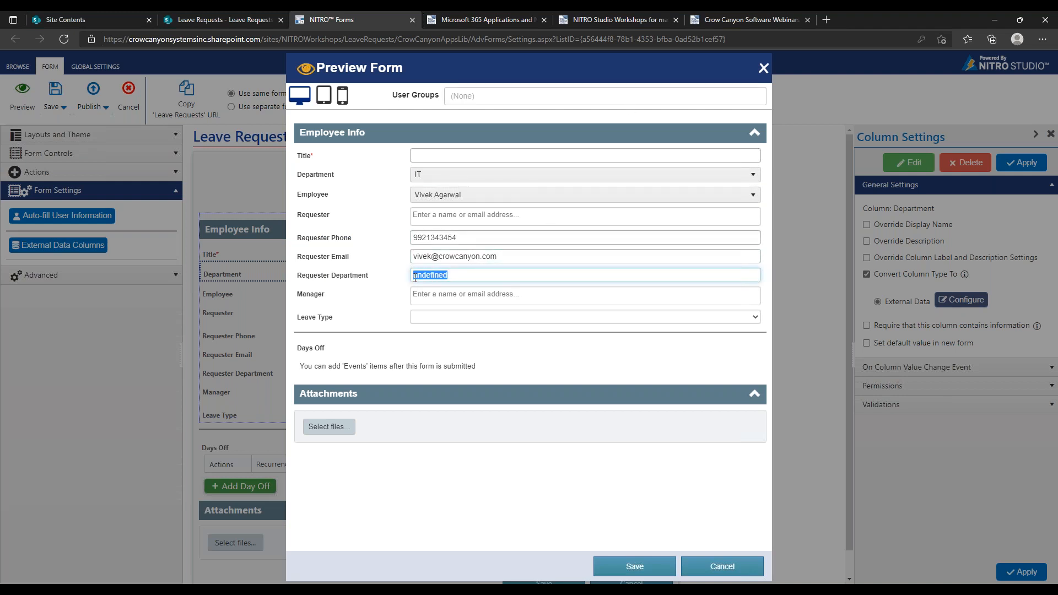
pyautogui.click(719, 568)
# In the Get Employee Info configuration, change the Requester Department mapping's value expression to [DepartmentName|DepartmentName]
pyautogui.click(80, 248)
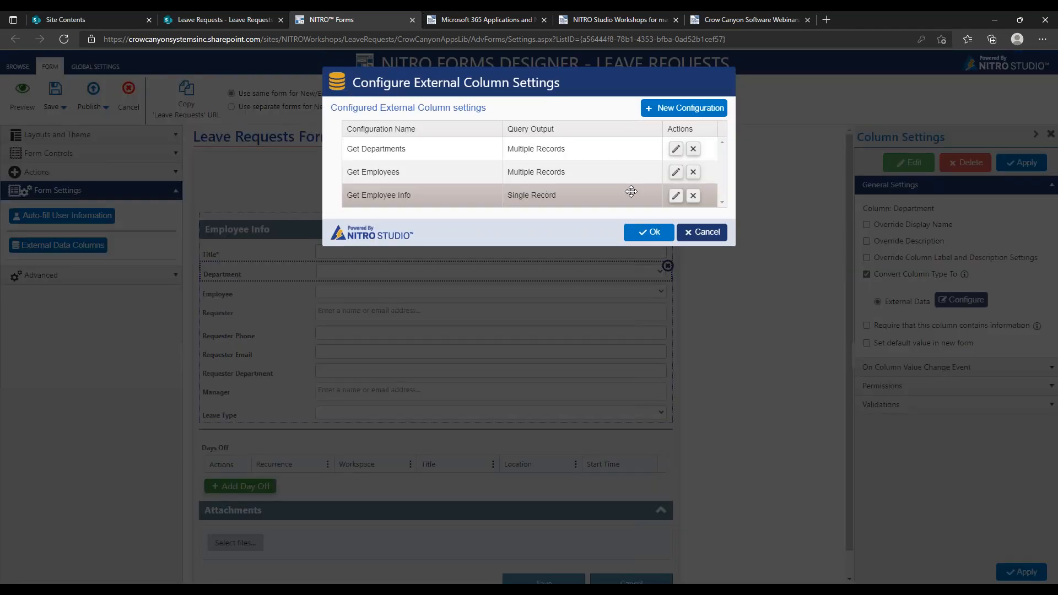
pyautogui.click(669, 193)
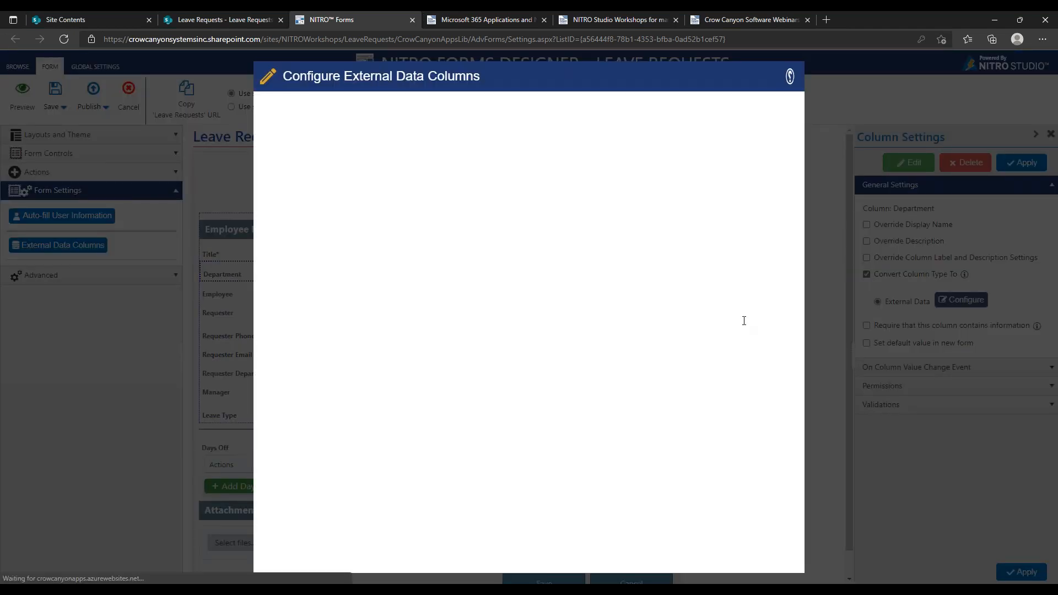
pyautogui.moveTo(797, 466); pyautogui.dragTo(797, 523)
pyautogui.click(718, 523)
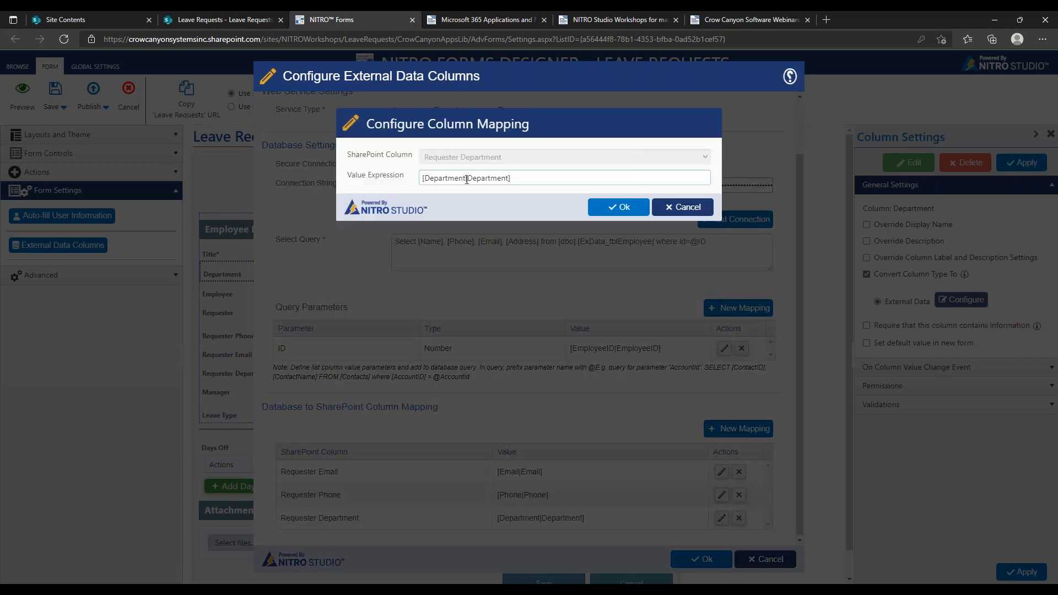
pyautogui.click(466, 178)
pyautogui.write('Name')
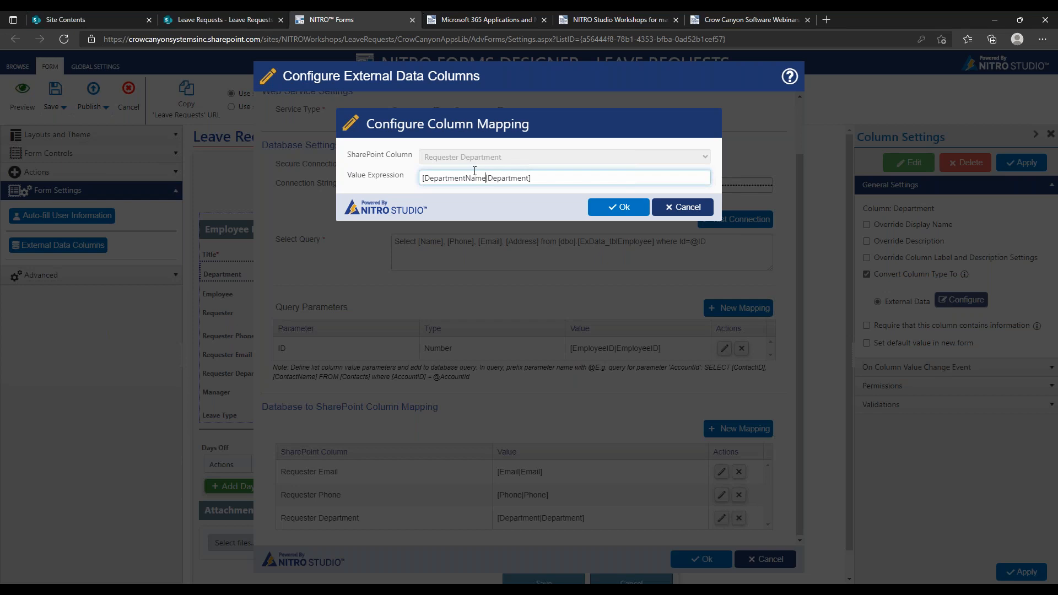
pyautogui.click(529, 176)
pyautogui.write('Name')
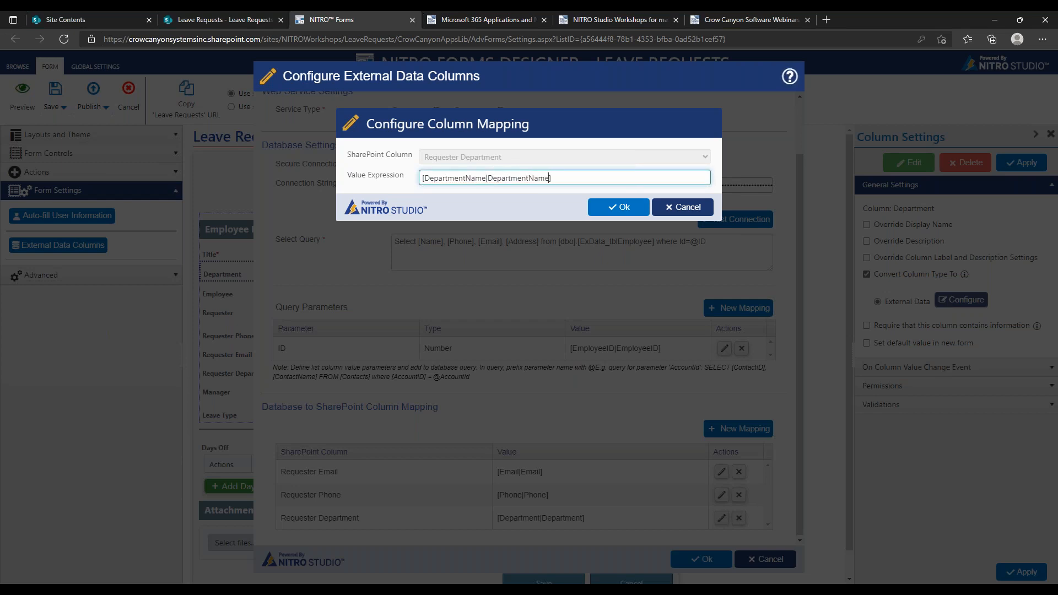
pyautogui.click(611, 207)
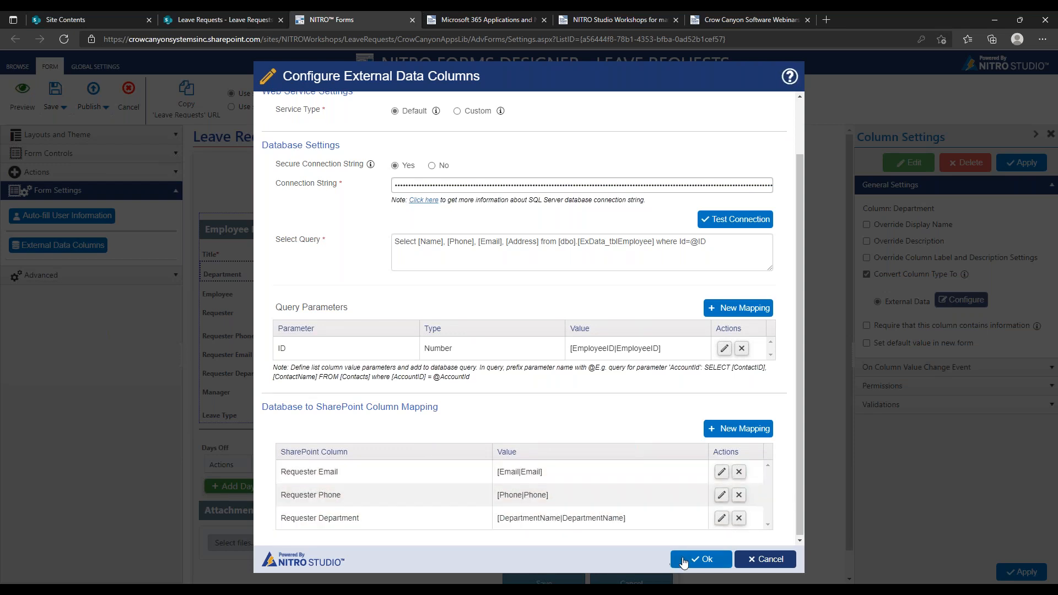
# Confirm the changed Get Employee Info configuration and save the form
pyautogui.click(685, 560)
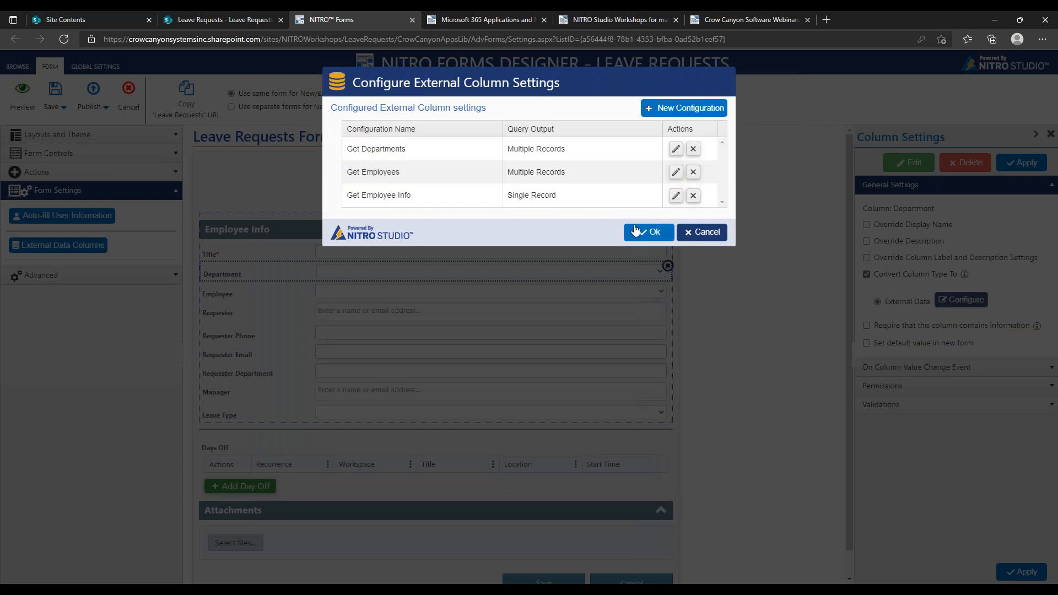
pyautogui.click(636, 231)
pyautogui.click(45, 97)
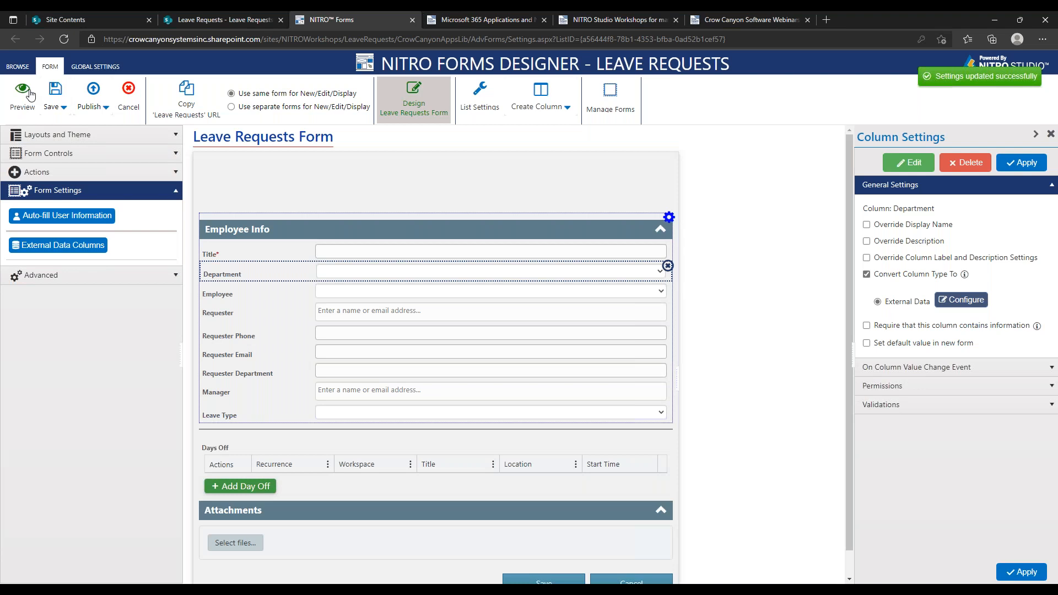
# Preview the New Form again with the IT department and the same employee to retest the mappings
pyautogui.click(30, 95)
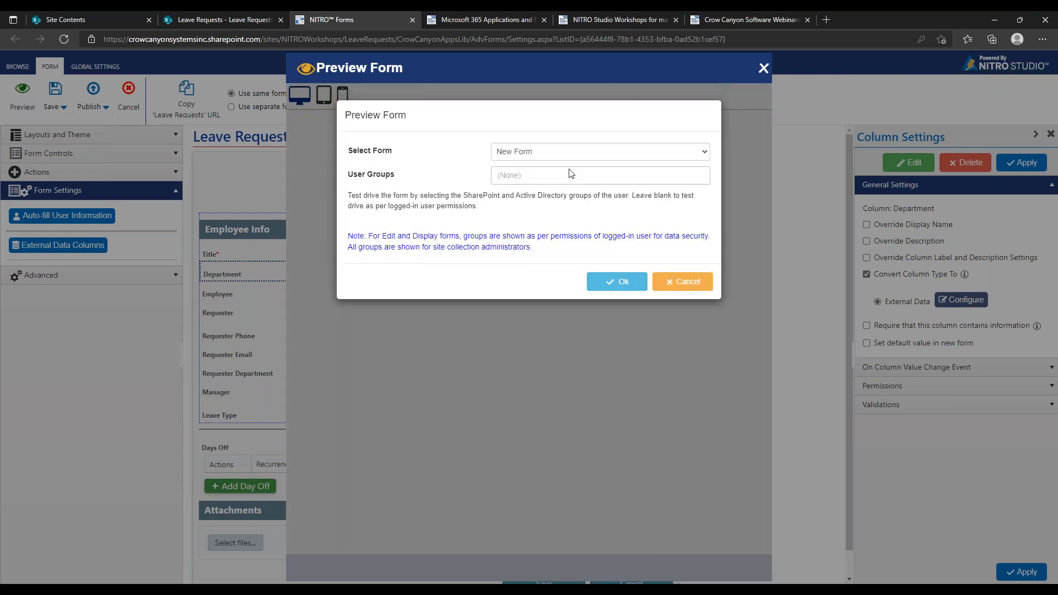
pyautogui.click(616, 286)
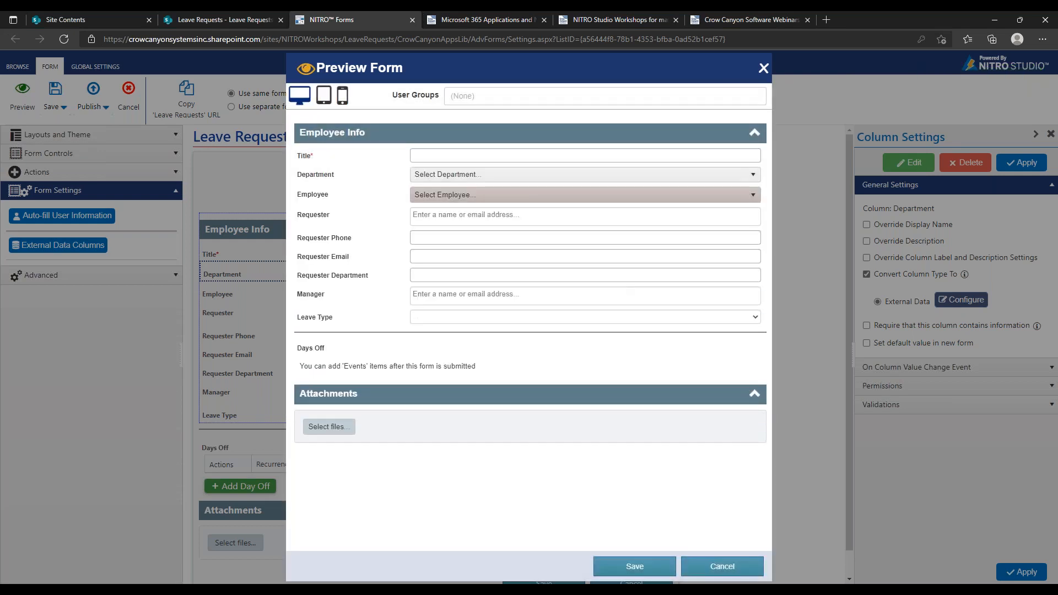
pyautogui.click(521, 174)
pyautogui.click(490, 221)
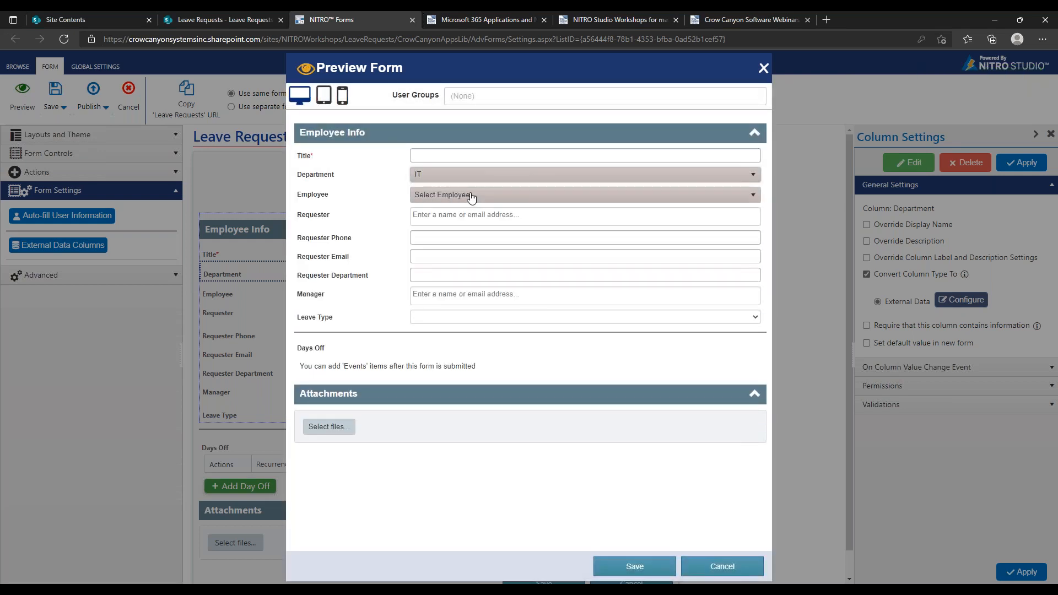
pyautogui.click(471, 196)
pyautogui.click(455, 241)
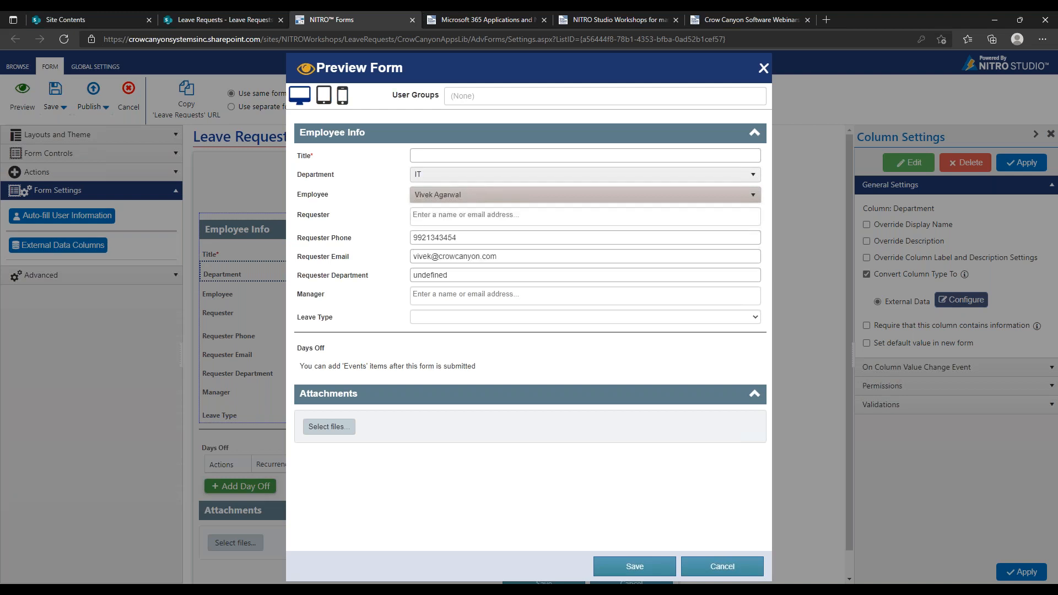
# Examine the auto-filled Requester Department value against the selected department in the preview
pyautogui.moveTo(450, 273); pyautogui.dragTo(392, 276)
pyautogui.click(460, 272)
pyautogui.moveTo(461, 272); pyautogui.dragTo(378, 277)
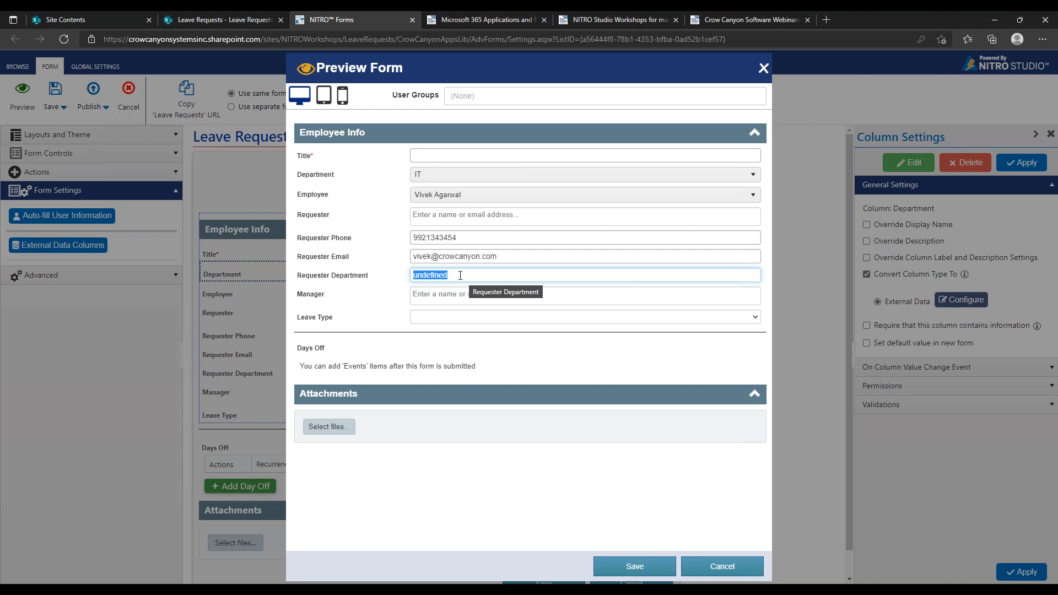
pyautogui.click(433, 175)
pyautogui.click(433, 175)
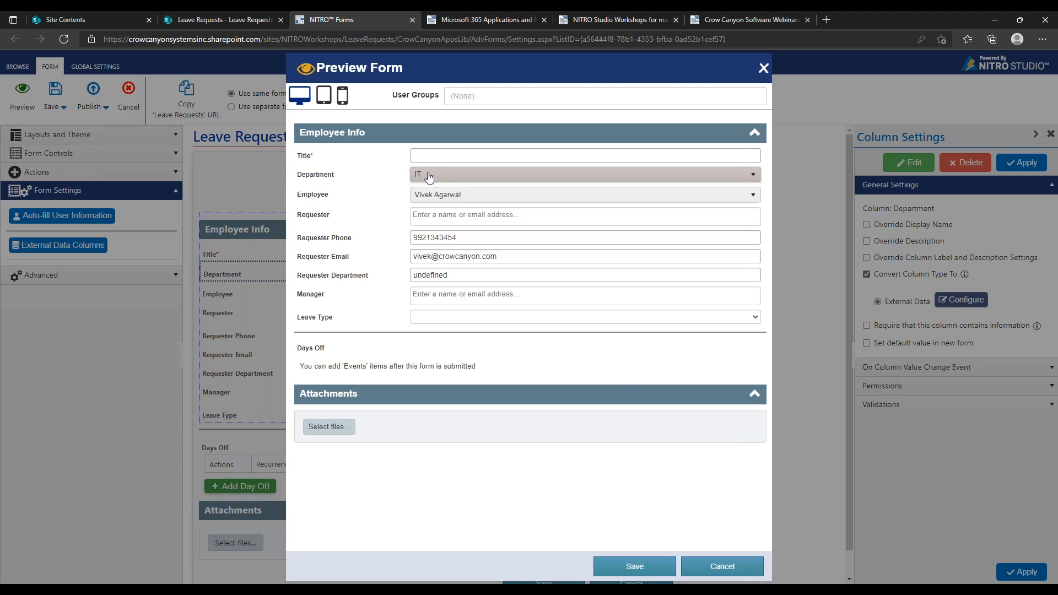
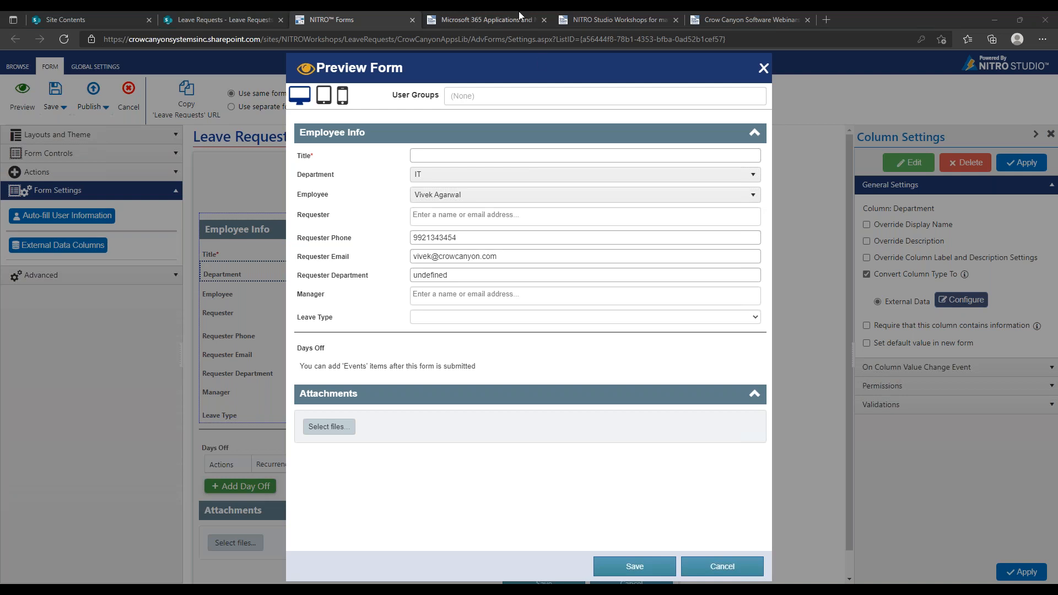
# Switch to the NITRO Studio Workshops page and view its upcoming workshops
pyautogui.click(606, 12)
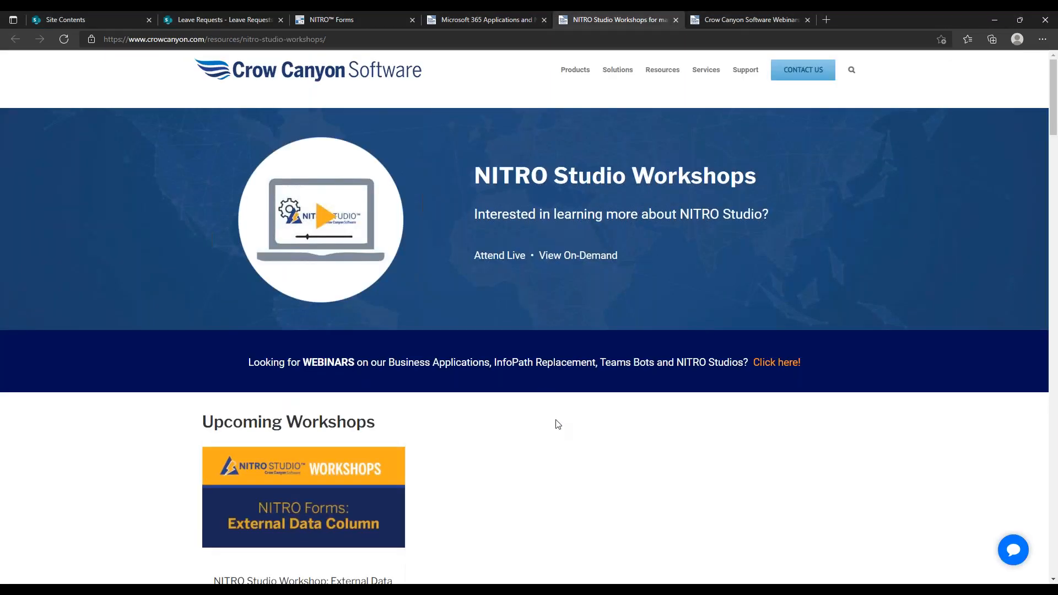
pyautogui.moveTo(1054, 112); pyautogui.dragTo(1054, 118)
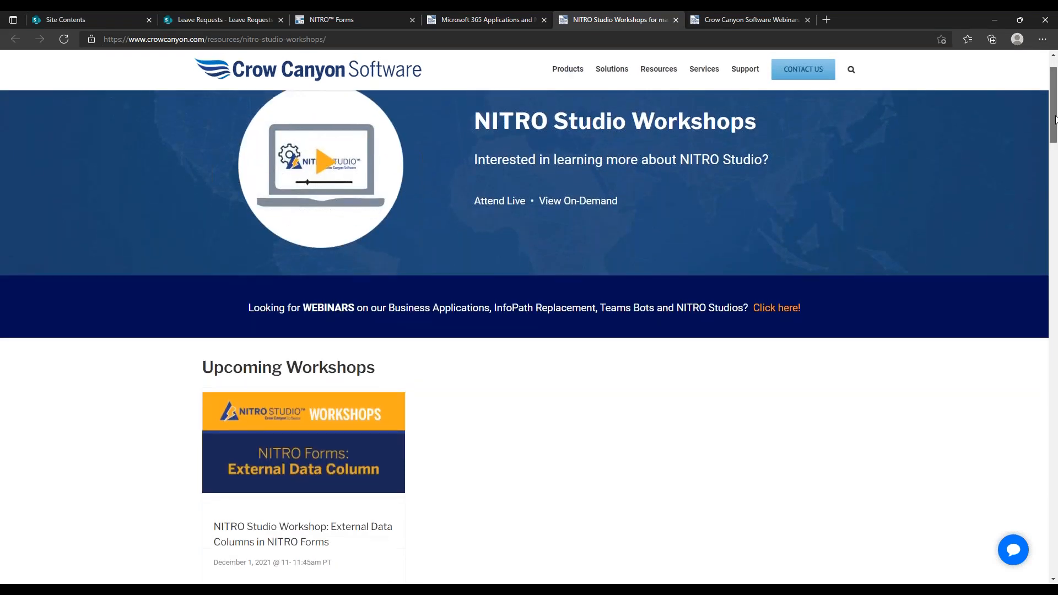
pyautogui.scroll(1, 916, 384)
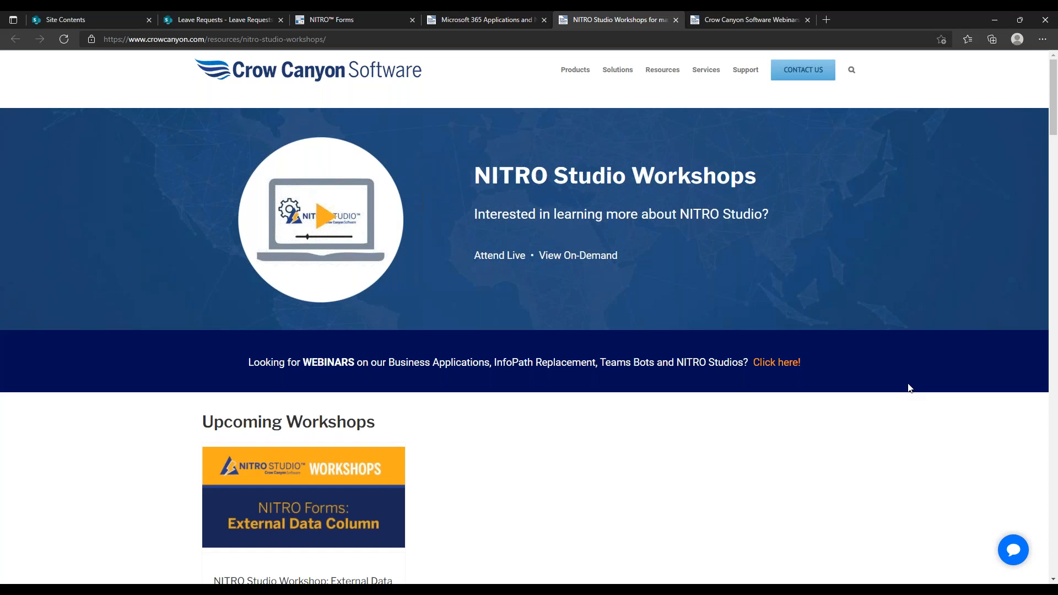
# Start a new Designer-experience custom action for the Leave Requests list from its Custom Actions page
pyautogui.click(203, 25)
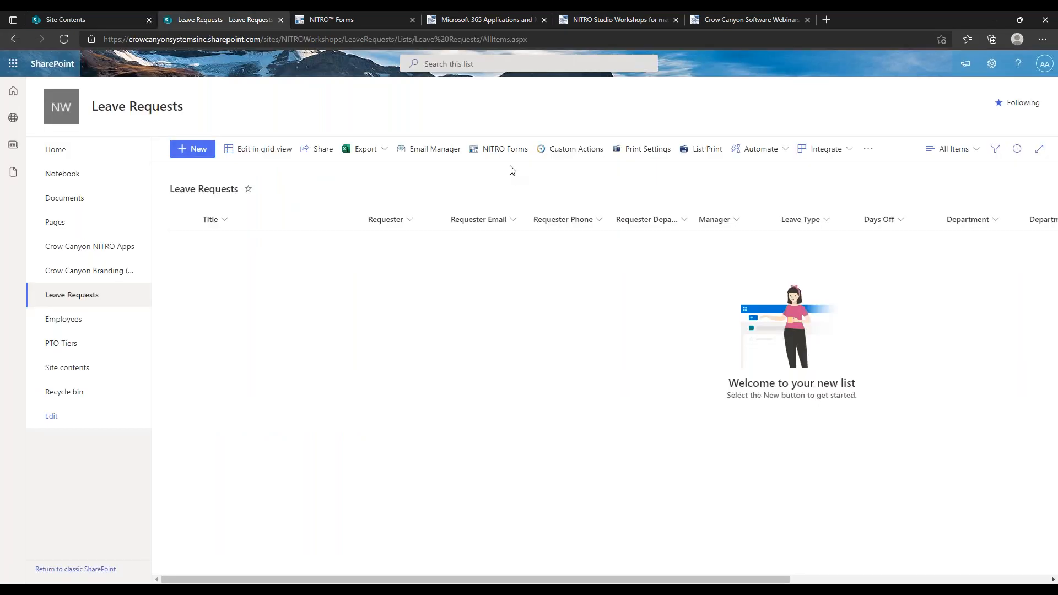
pyautogui.click(562, 148)
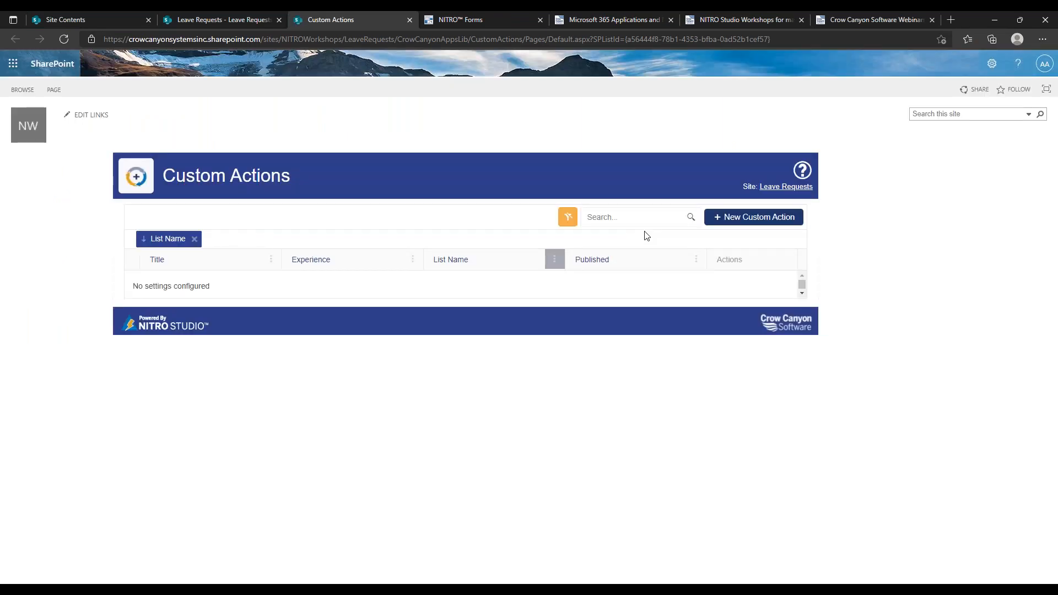
pyautogui.click(727, 217)
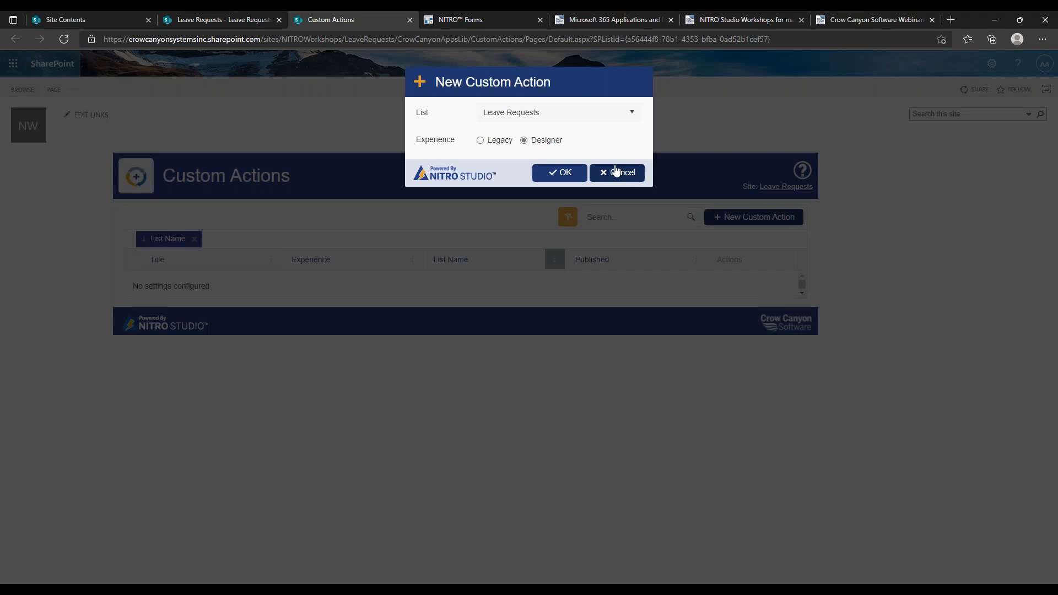
pyautogui.click(567, 170)
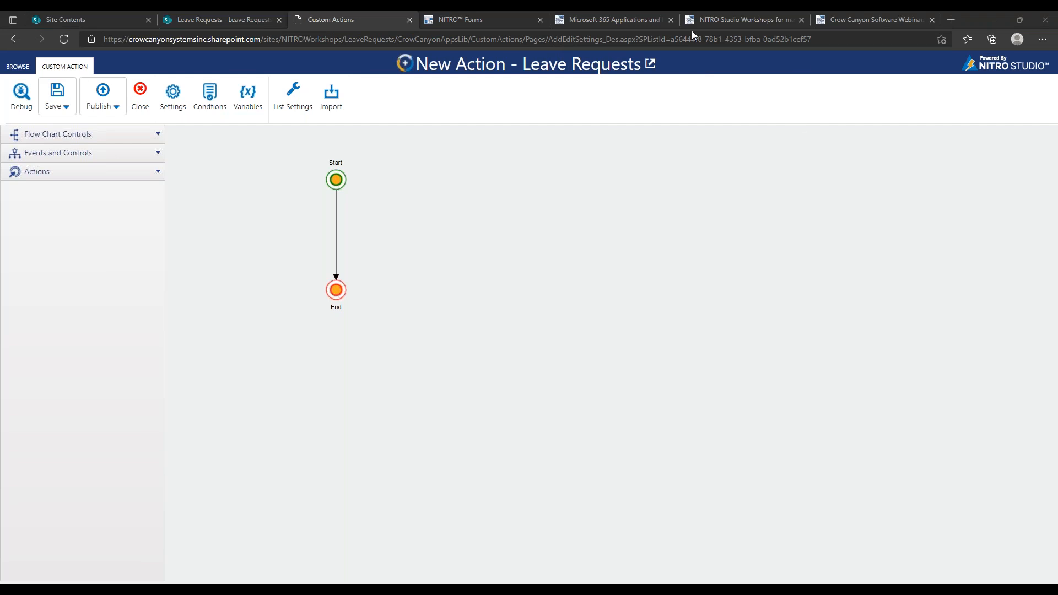
# Look over the Crow Canyon Support, Webinars and NITRO Studio Workshops pages, and return to the new custom action's designer
pyautogui.click(637, 26)
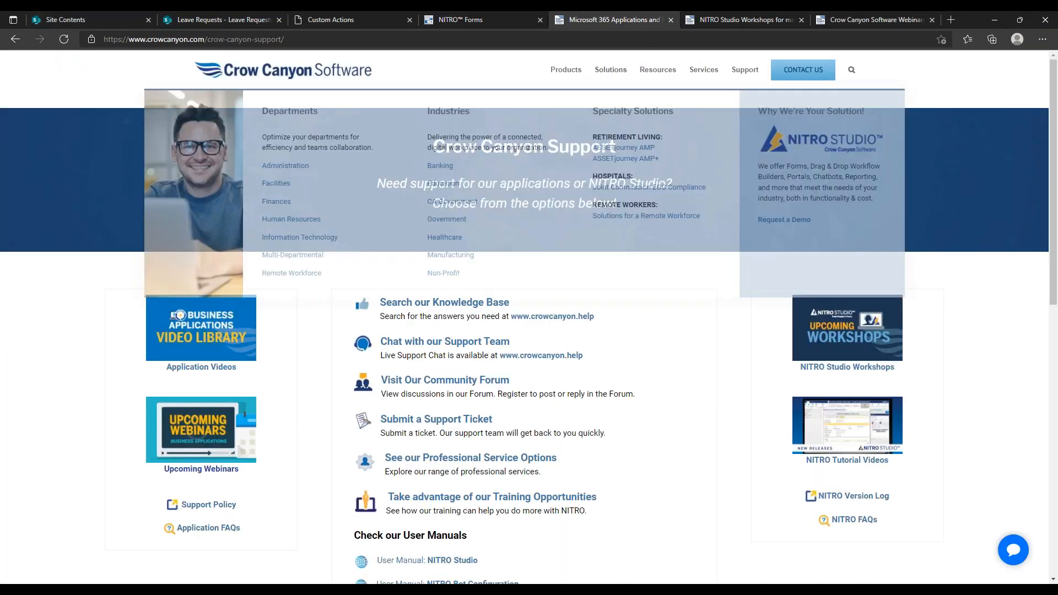
pyautogui.click(836, 19)
pyautogui.moveTo(1053, 115)
pyautogui.mouseDown()
pyautogui.moveTo(1052, 190)
pyautogui.moveTo(1052, 97)
pyautogui.mouseUp()
pyautogui.click(705, 19)
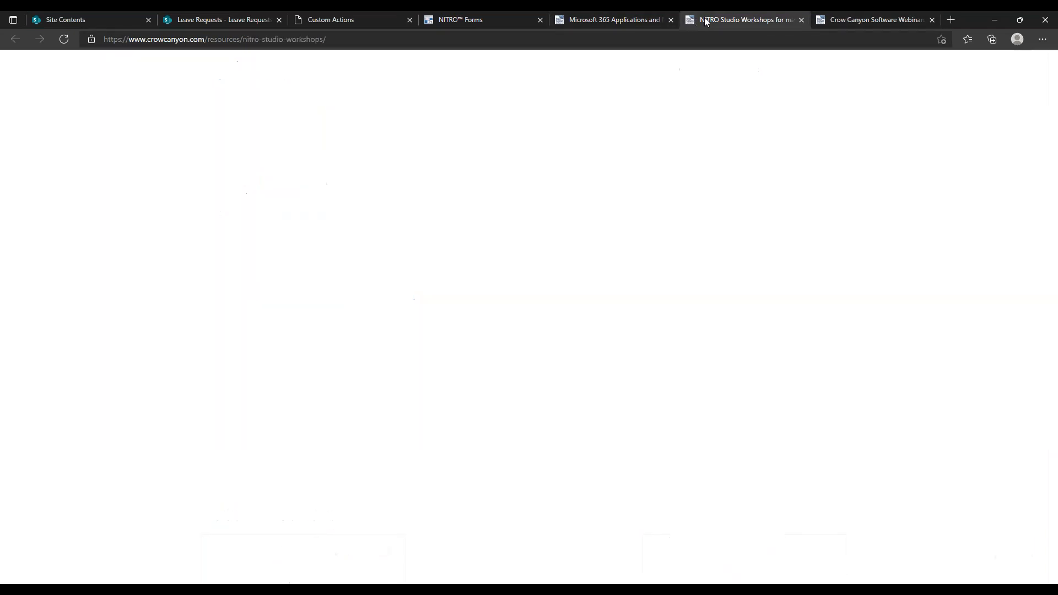
pyautogui.click(373, 13)
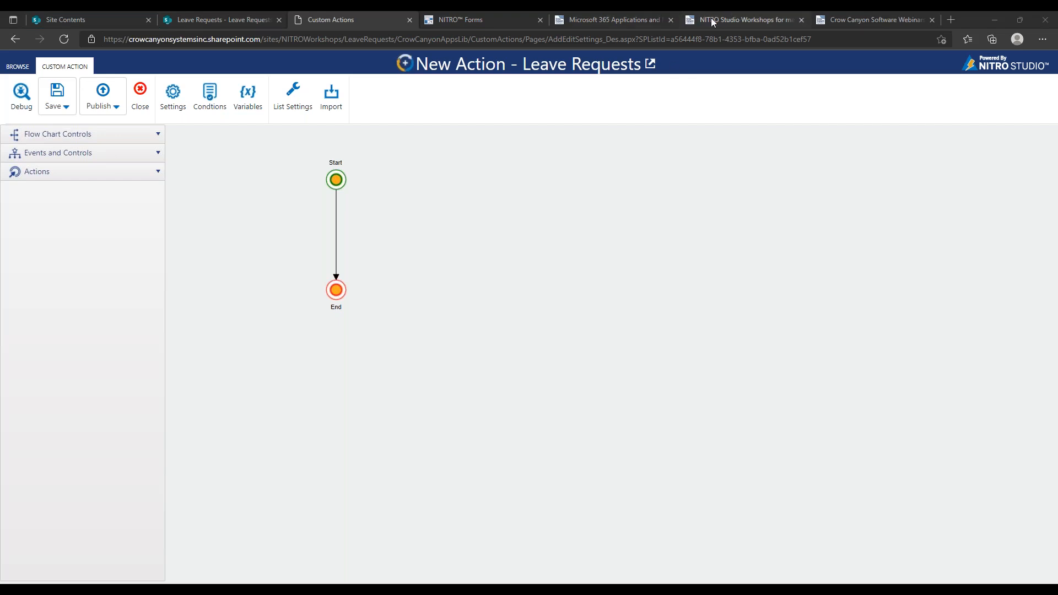
# Revisit the Webinars page, the Support page and the workshops page, ending back on the Leave Requests custom action canvas
pyautogui.click(876, 20)
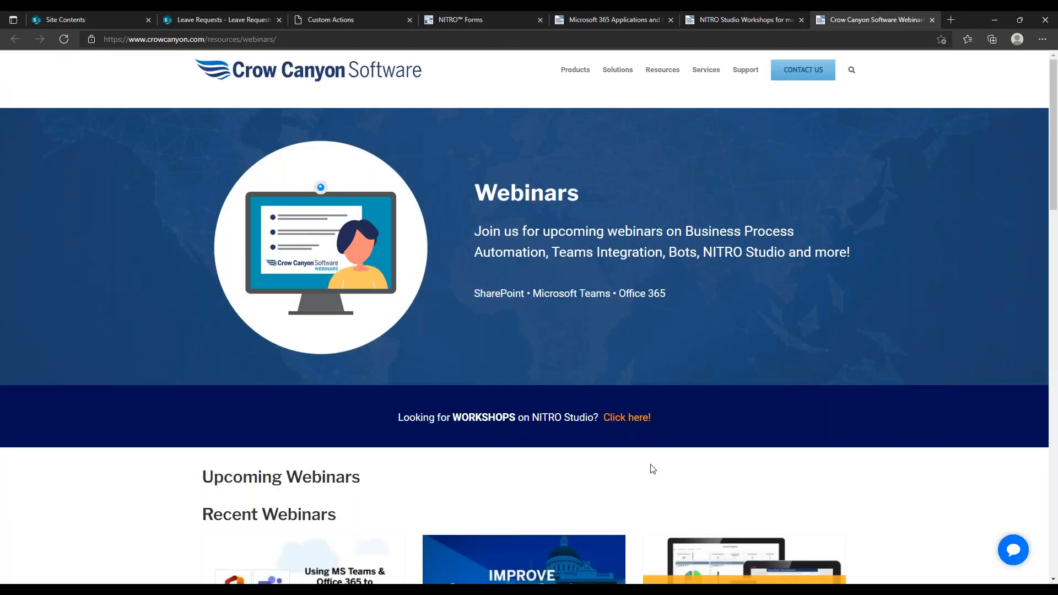
pyautogui.click(607, 21)
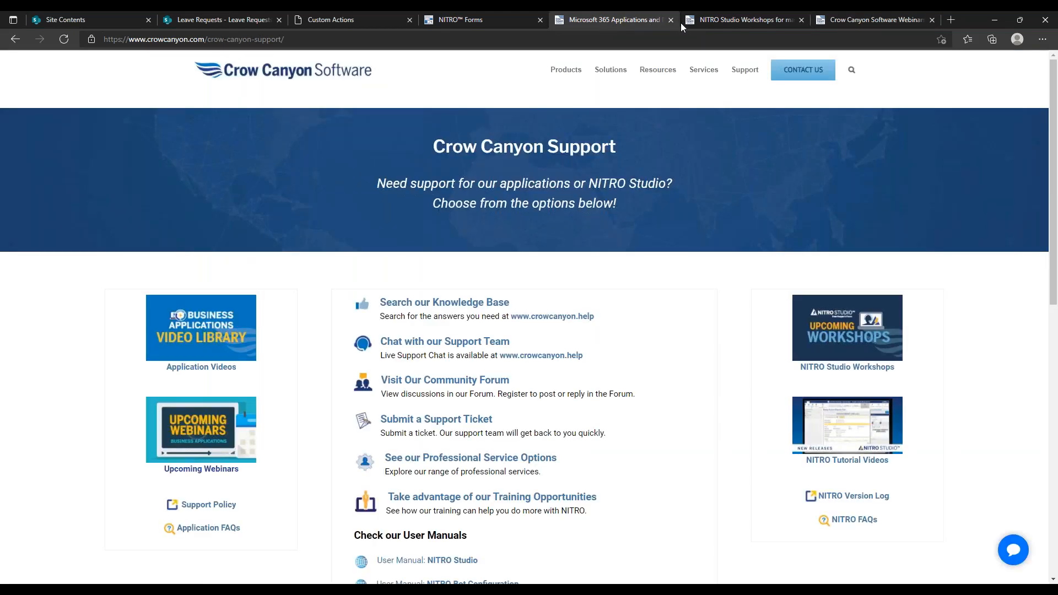
pyautogui.click(699, 22)
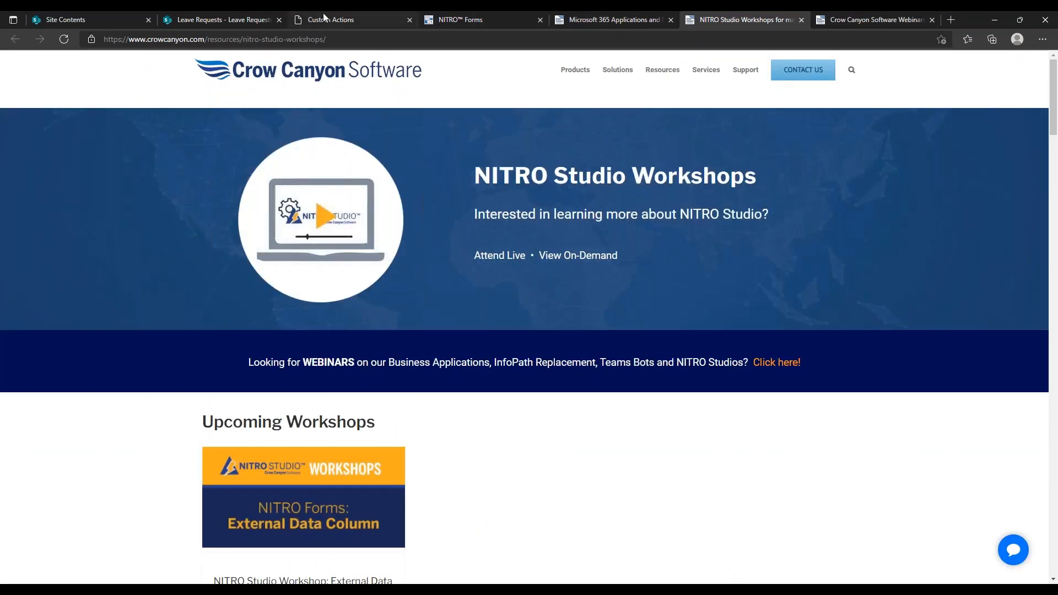
pyautogui.click(325, 19)
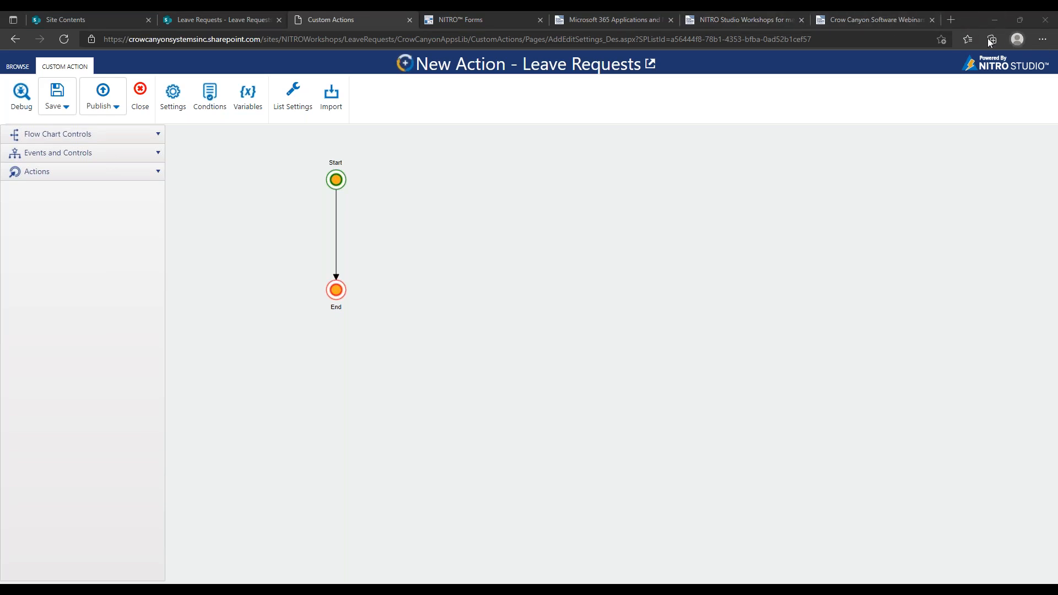
pyautogui.hotkey('ctrl', 't')
pyautogui.write('www.assetjourney.com')
pyautogui.press('Return')
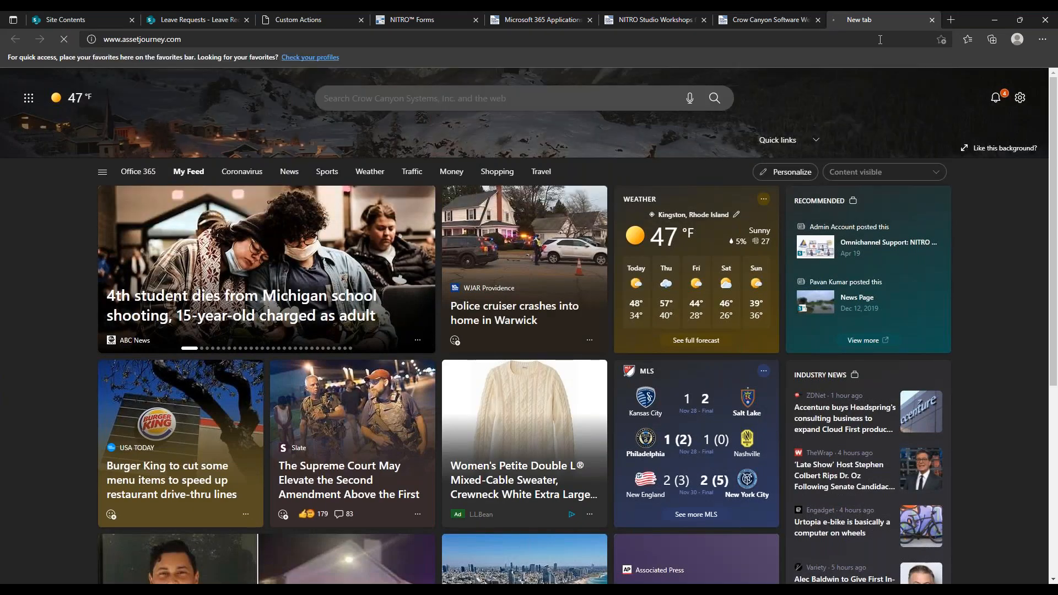